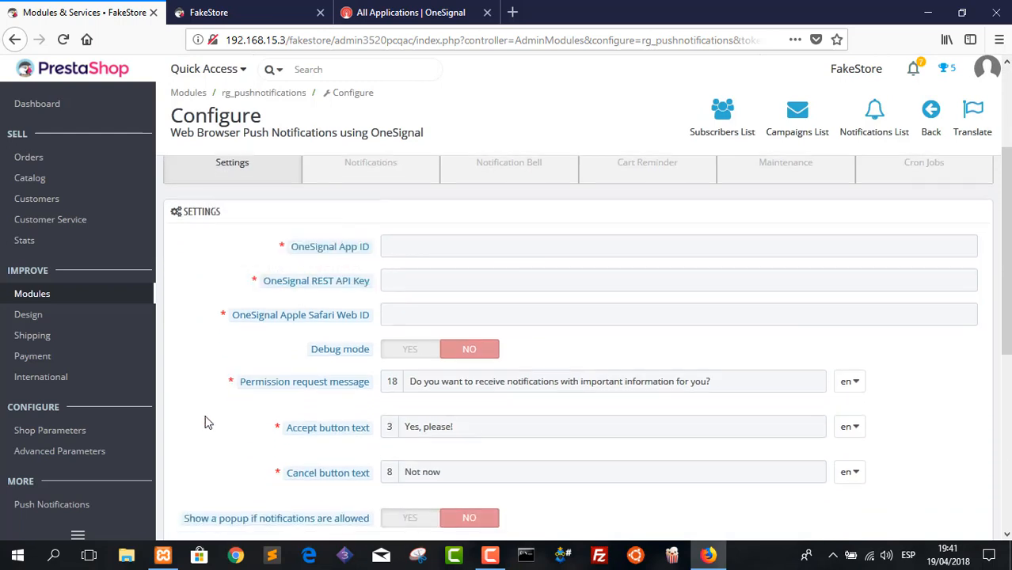
mouse_move(366, 252)
left_click(406, 14)
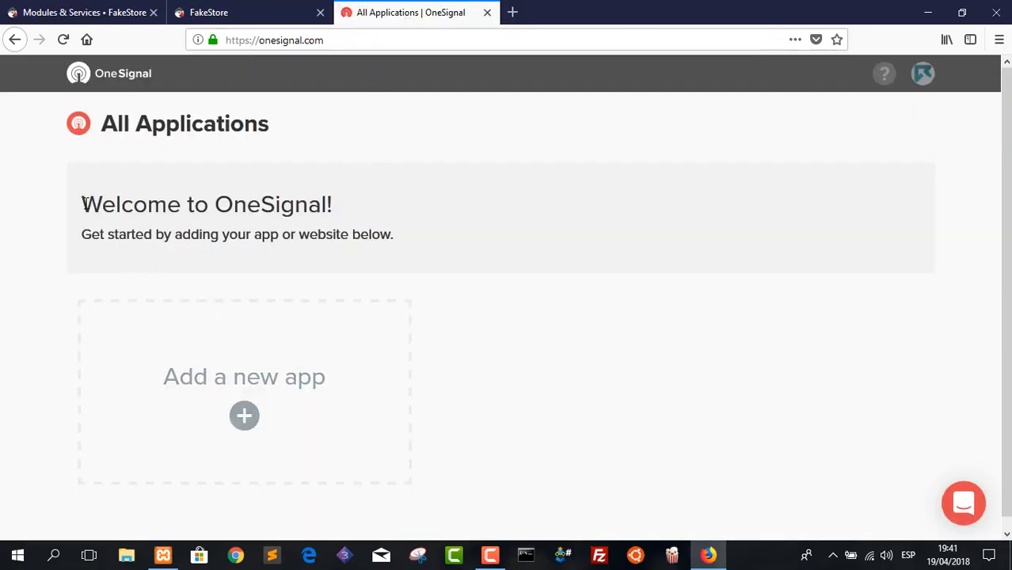
left_click_drag(82, 203, 389, 214)
left_click(388, 212)
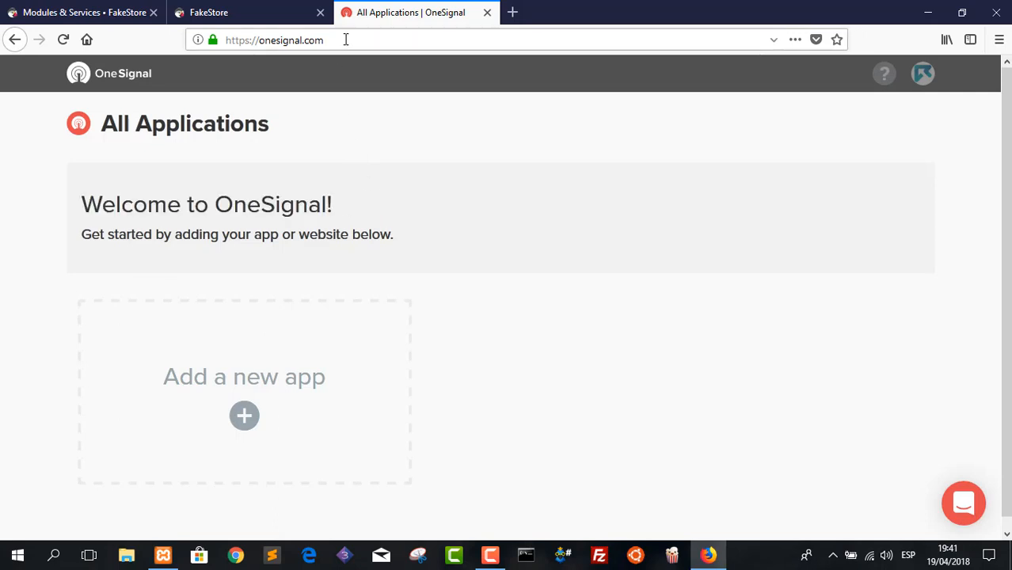
left_click_drag(346, 40, 213, 41)
left_click(355, 43)
triple_click(356, 44)
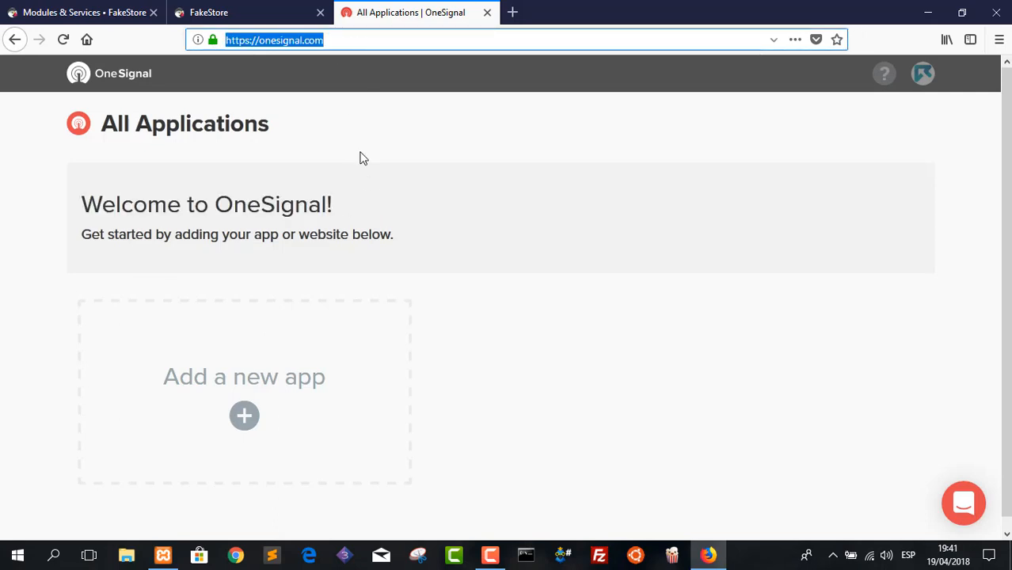
left_click(56, 304)
scroll(66, 321, "down", 1)
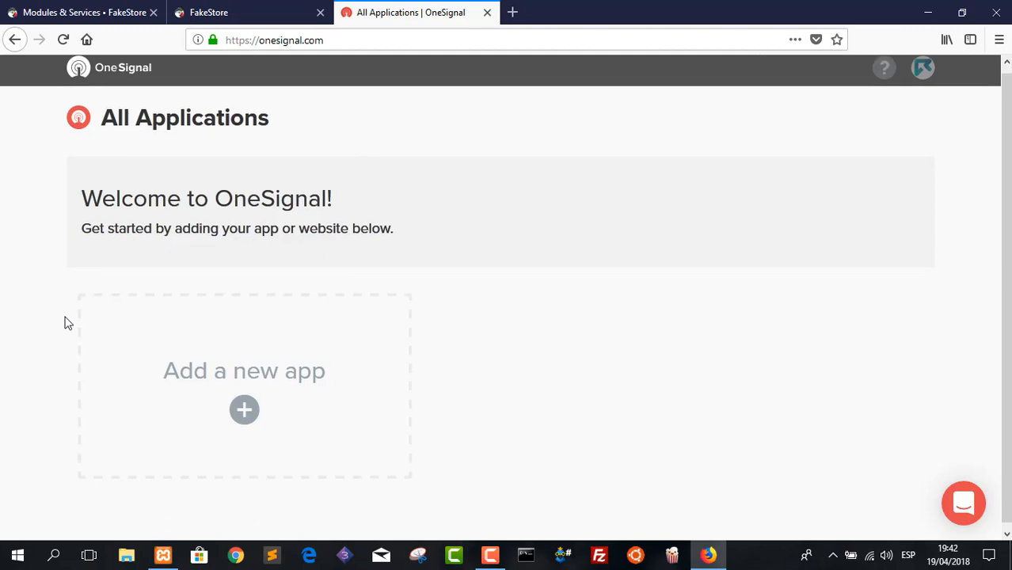
Step: Create a new OneSignal app named WebPushModule
left_click(245, 406)
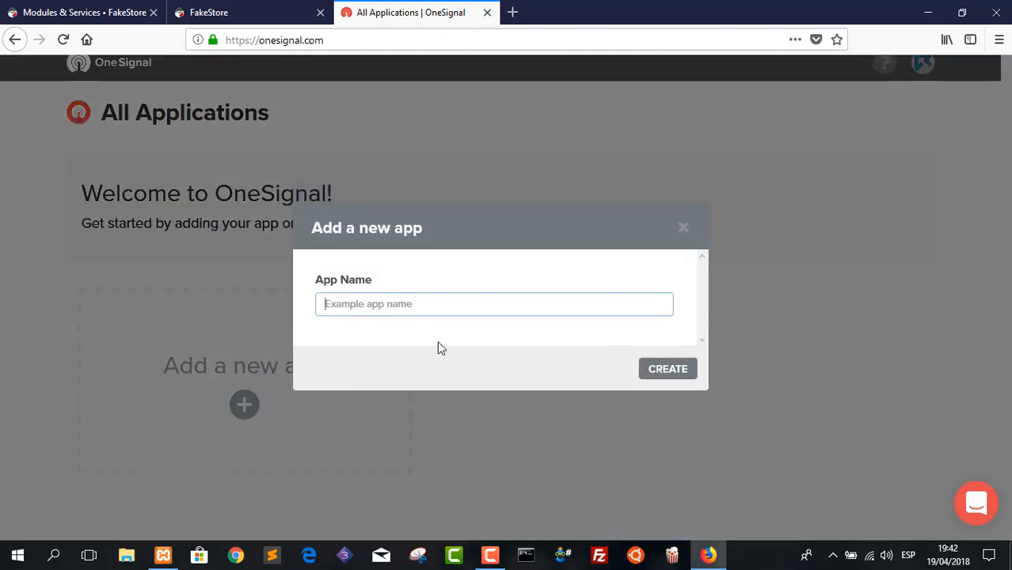
type("WebPush")
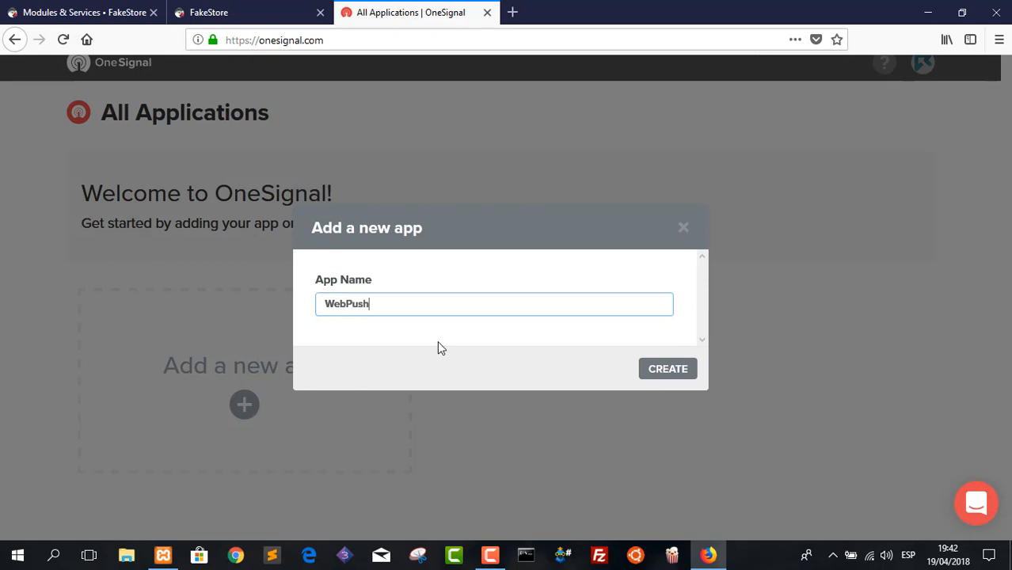
type("Module")
left_click(659, 373)
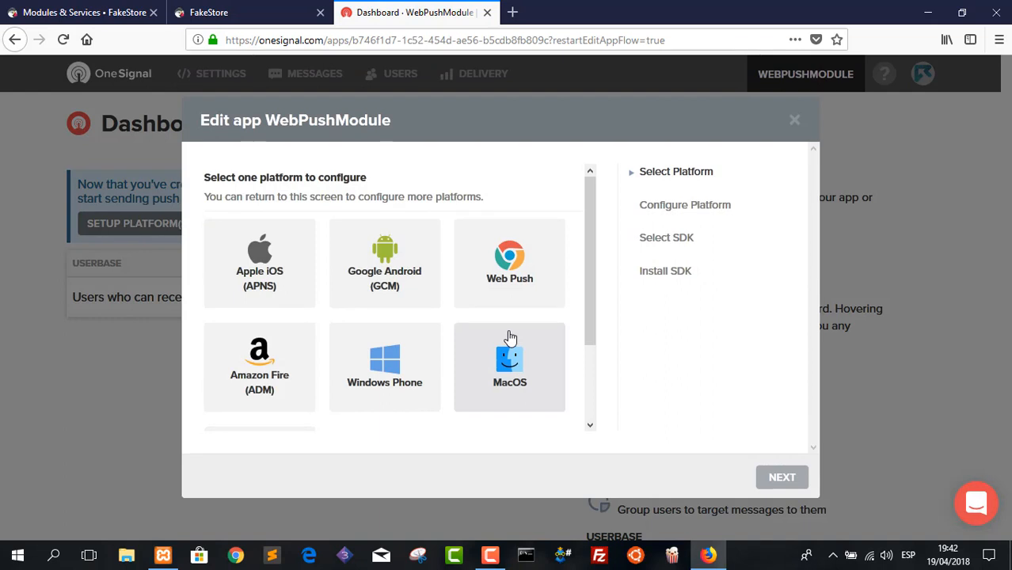
Step: Choose Web Push as the platform to configure for the new app and continue to its configuration
scroll(511, 338, "down", 2)
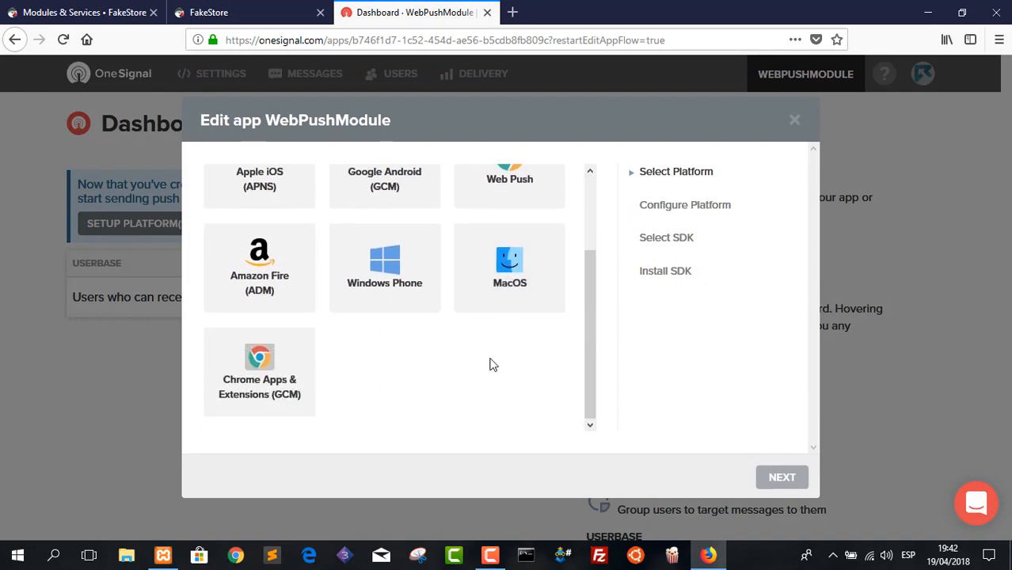
scroll(491, 364, "up", 2)
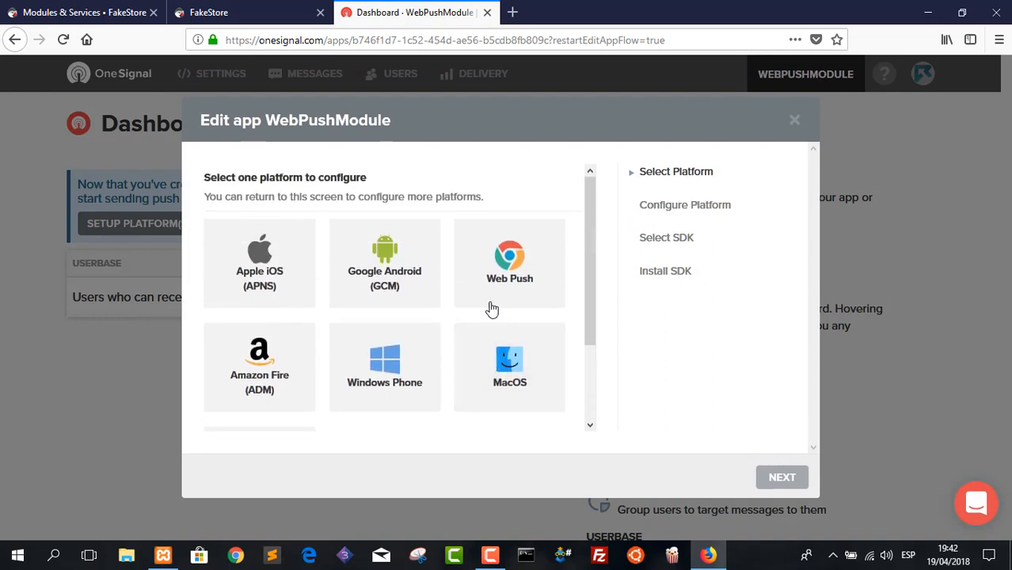
left_click(516, 287)
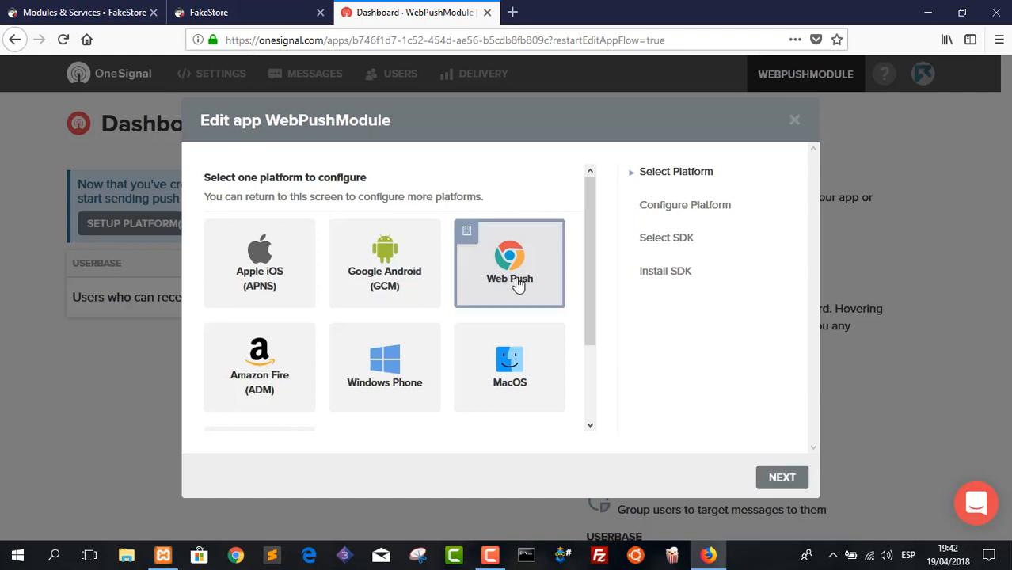
left_click(781, 478)
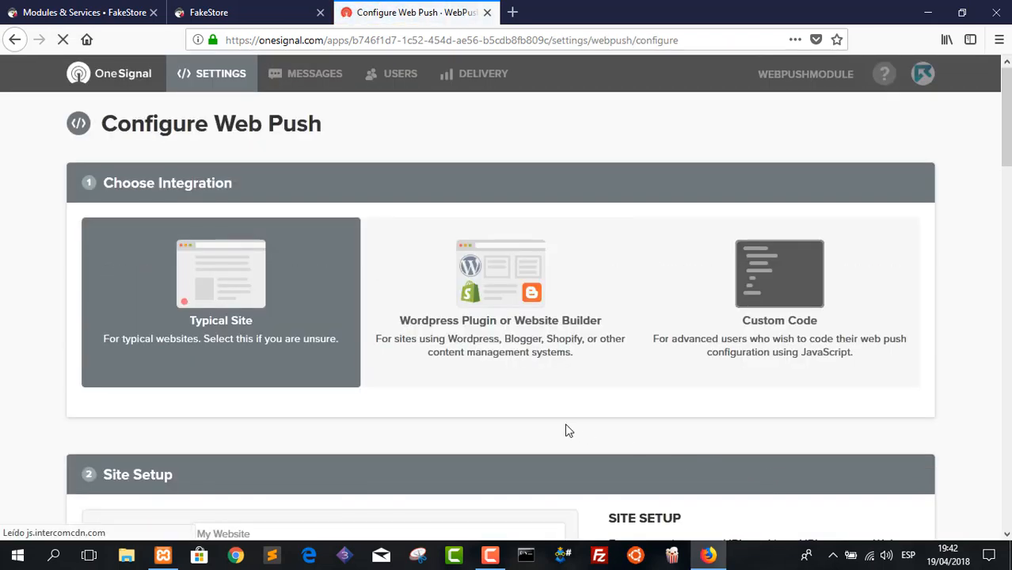
left_click(784, 283)
scroll(19, 350, "down", 5)
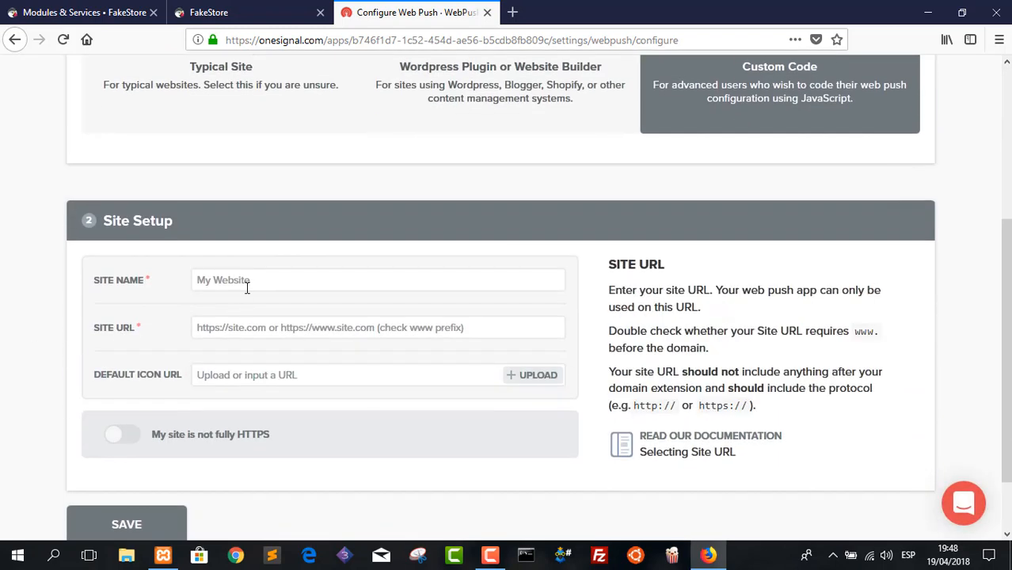
left_click(252, 279)
type("FakeStore")
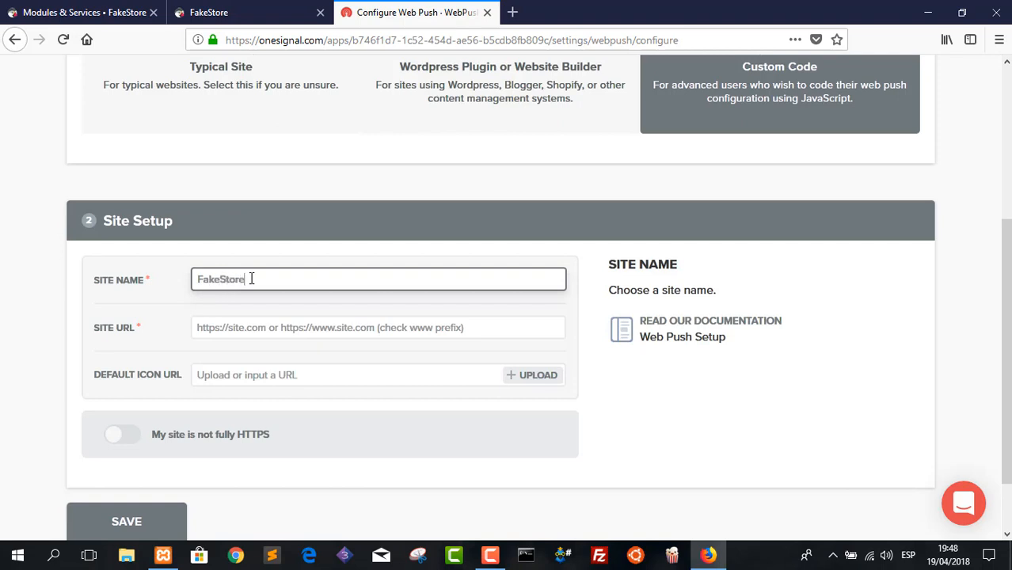
key("Tab")
type("http://192.168.15.3")
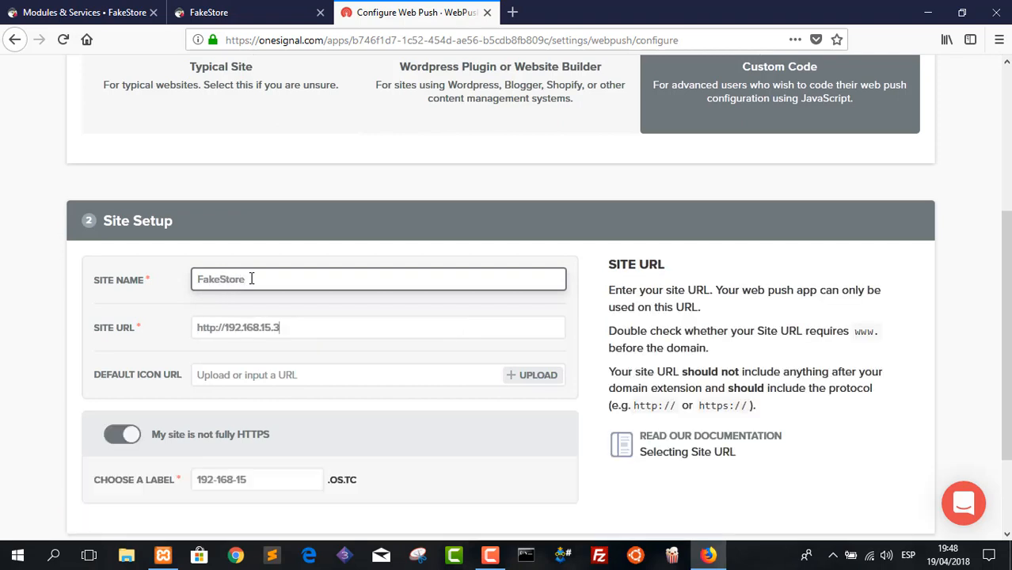
Step: Set the label of the non-HTTPS site to fakestoreshop and save the site setup
key("Tab")
key("Tab")
key("Tab")
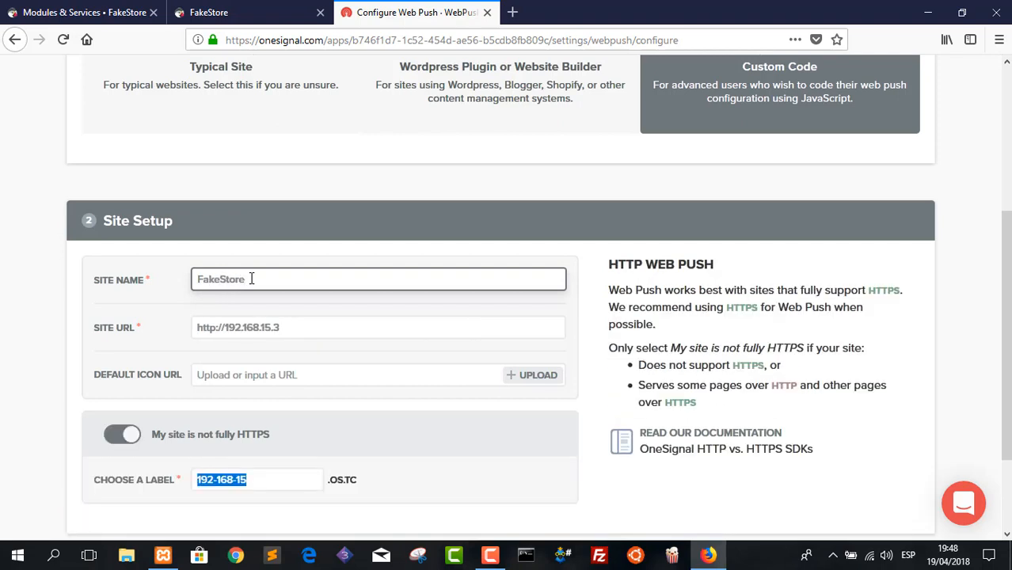
type("fakestoreshop")
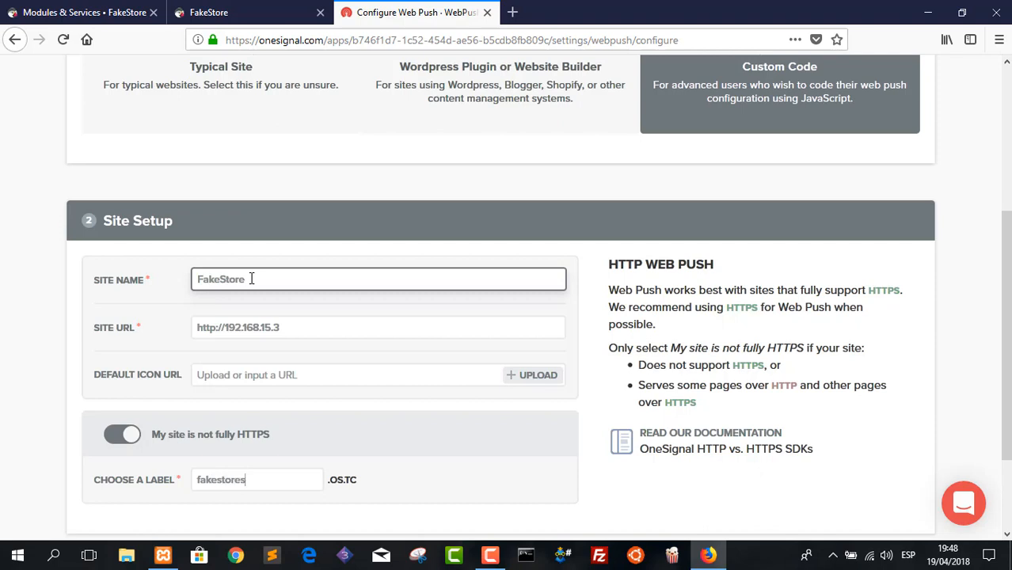
left_click(4, 396)
scroll(34, 398, "down", 1)
scroll(34, 399, "down", 2)
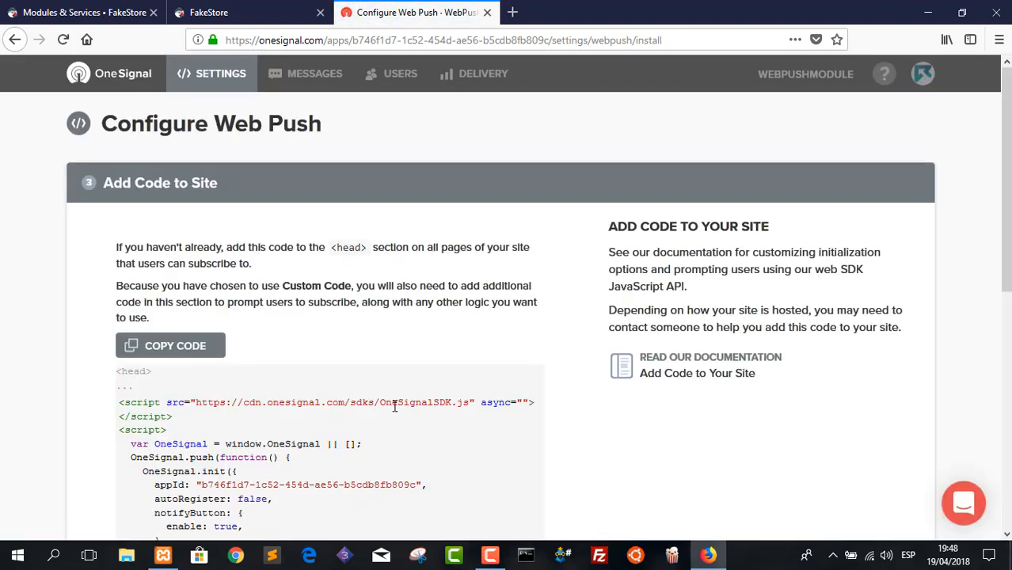
Step: Review the code to add to the site and finish the Web Push configuration
scroll(360, 321, "down", 4)
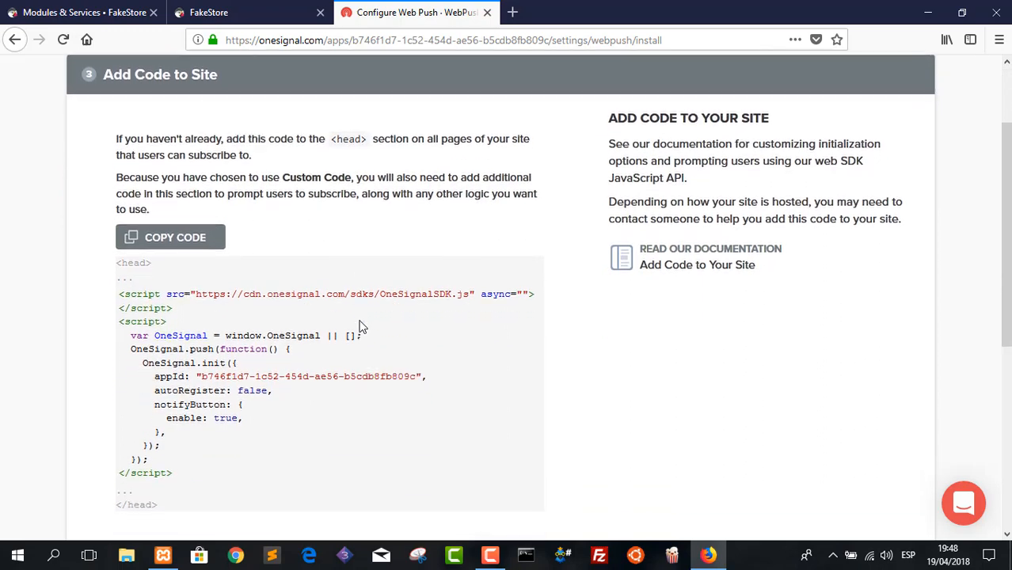
scroll(360, 321, "down", 3)
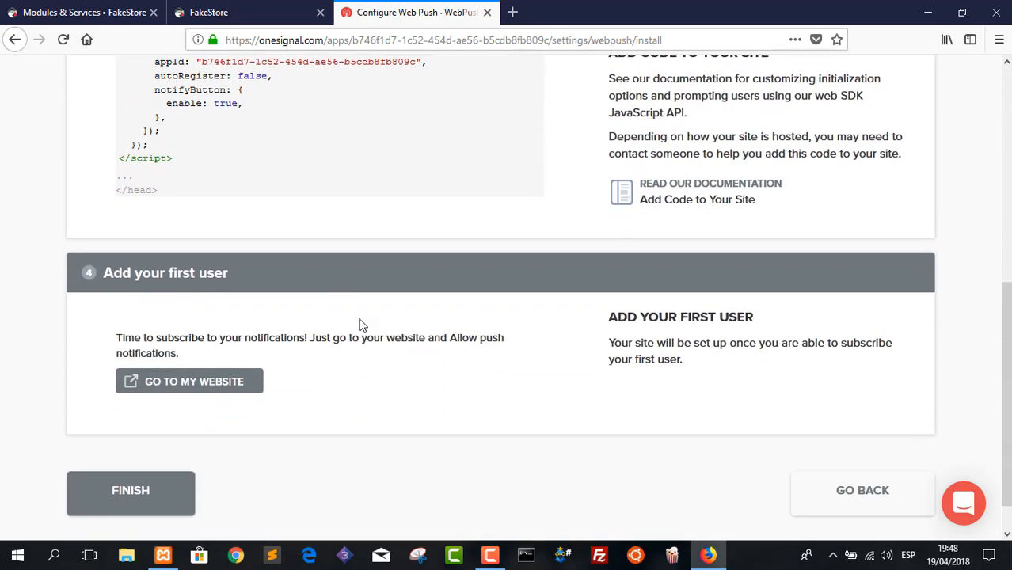
left_click(165, 489)
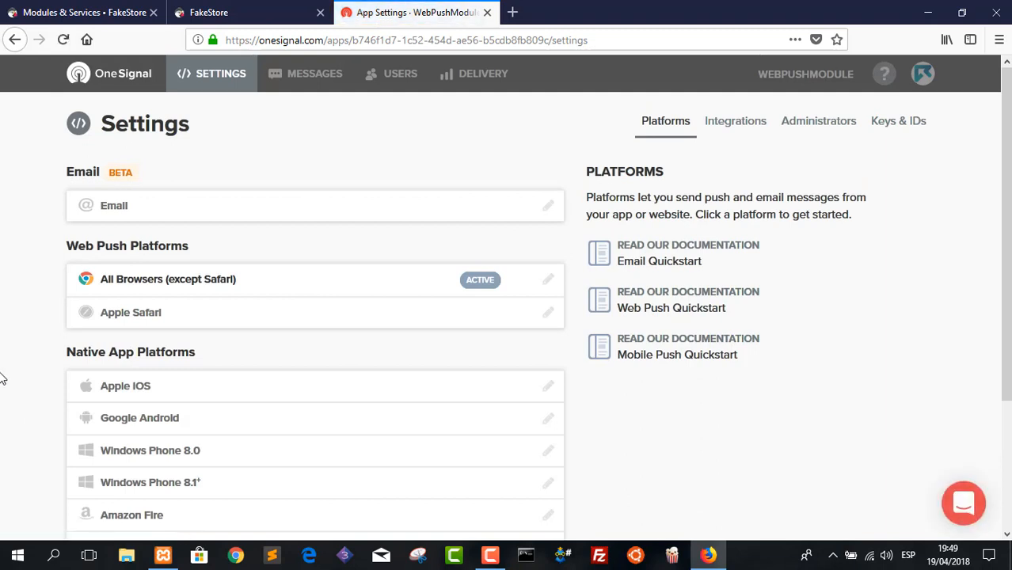
Step: Copy the OneSignal App ID from the app's keys and paste it into the PrestaShop module's OneSignal App ID setting
left_click(909, 124)
left_click(226, 262)
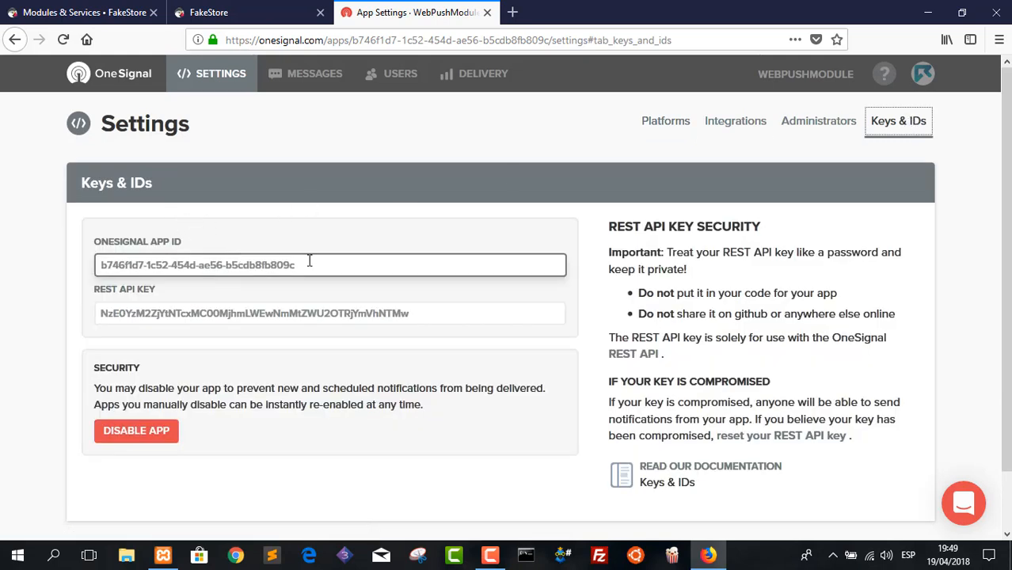
left_click_drag(311, 263, 94, 267)
key("ctrl+c")
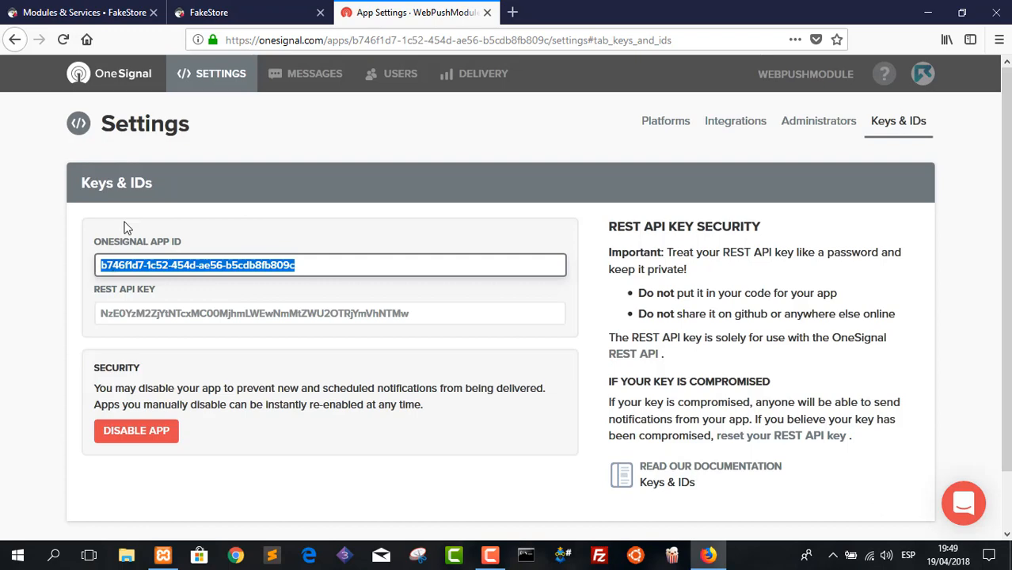
left_click(103, 16)
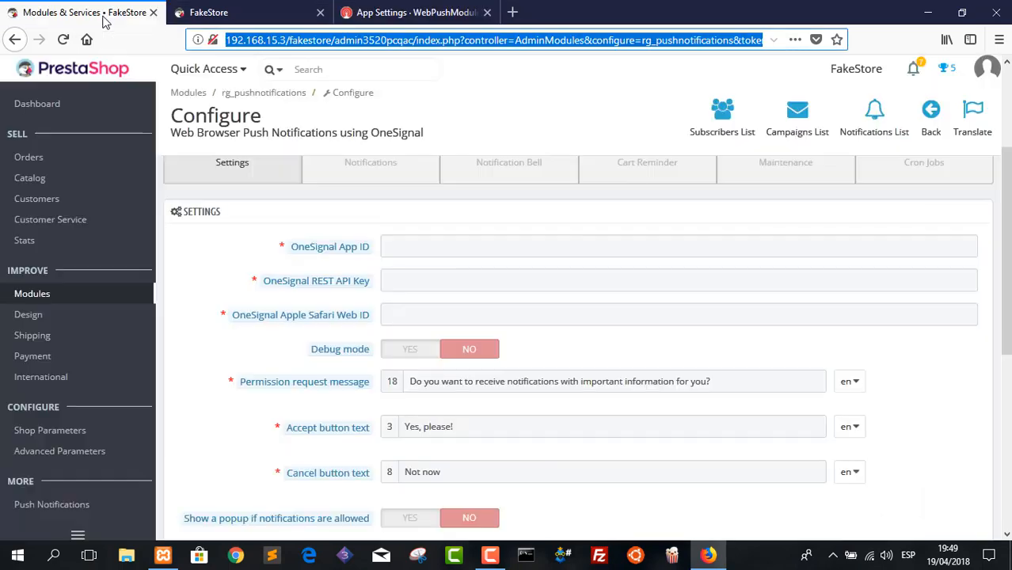
left_click(428, 244)
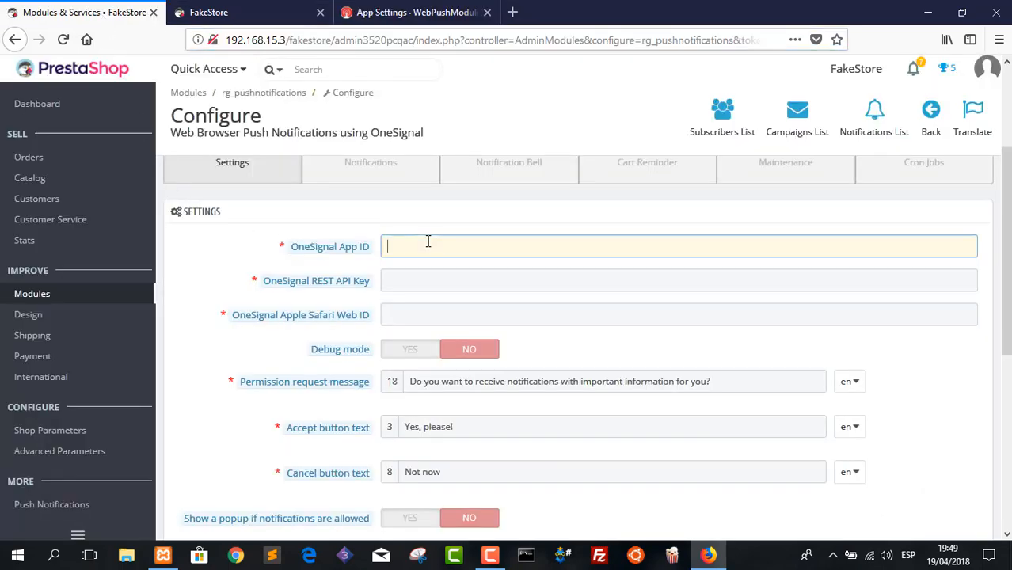
key("ctrl+v")
Step: Copy the REST API key from OneSignal and paste it into the PrestaShop module's OneSignal REST API Key setting
left_click(381, 13)
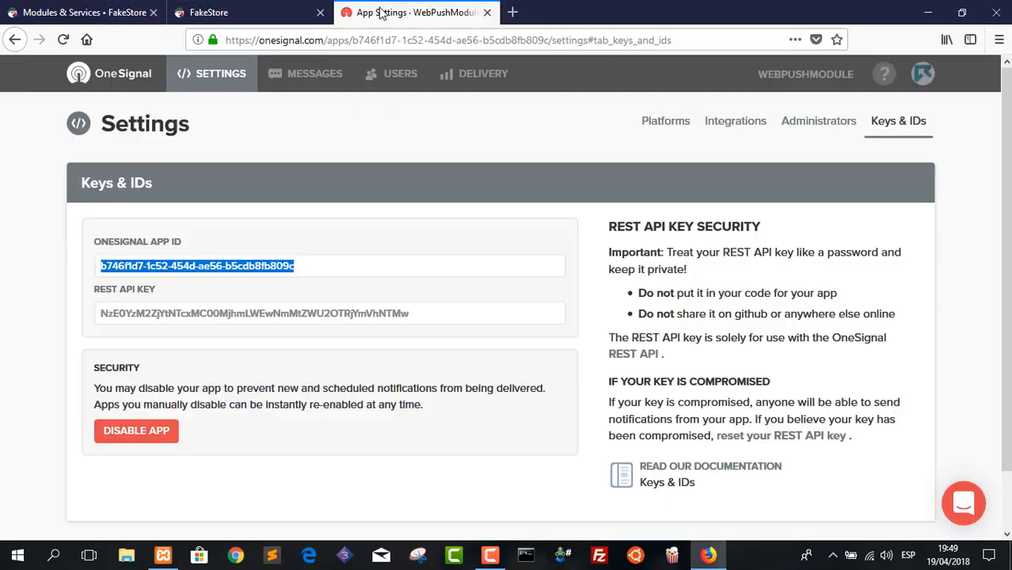
left_click_drag(419, 314, 96, 316)
key("ctrl+c")
left_click(86, 13)
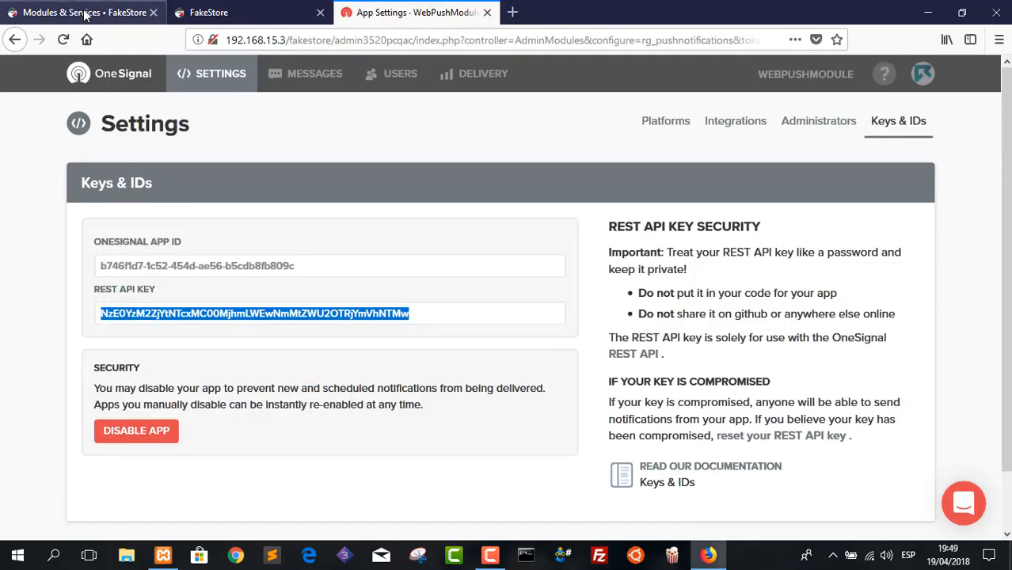
left_click(395, 277)
key("ctrl+v")
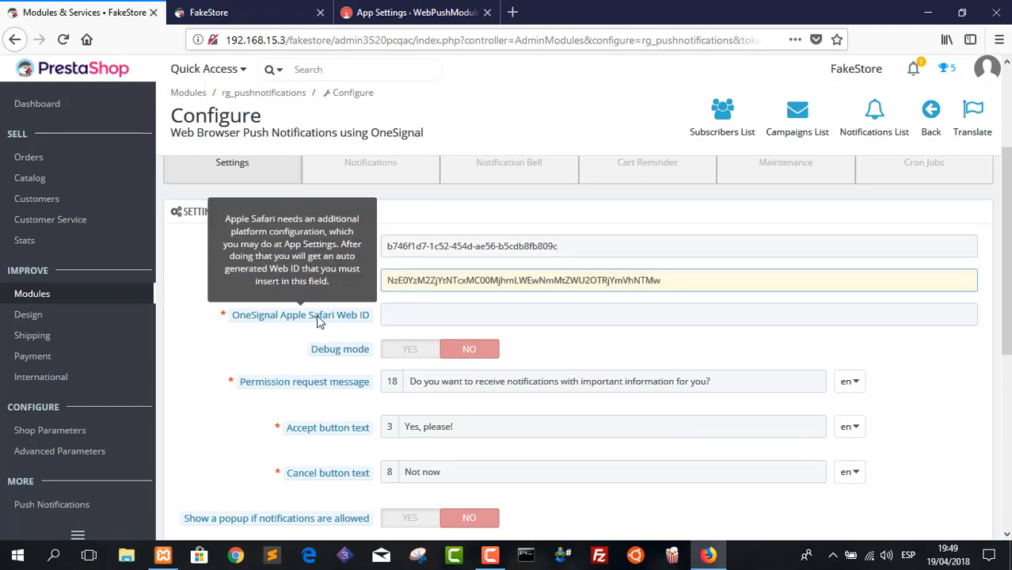
left_click(355, 6)
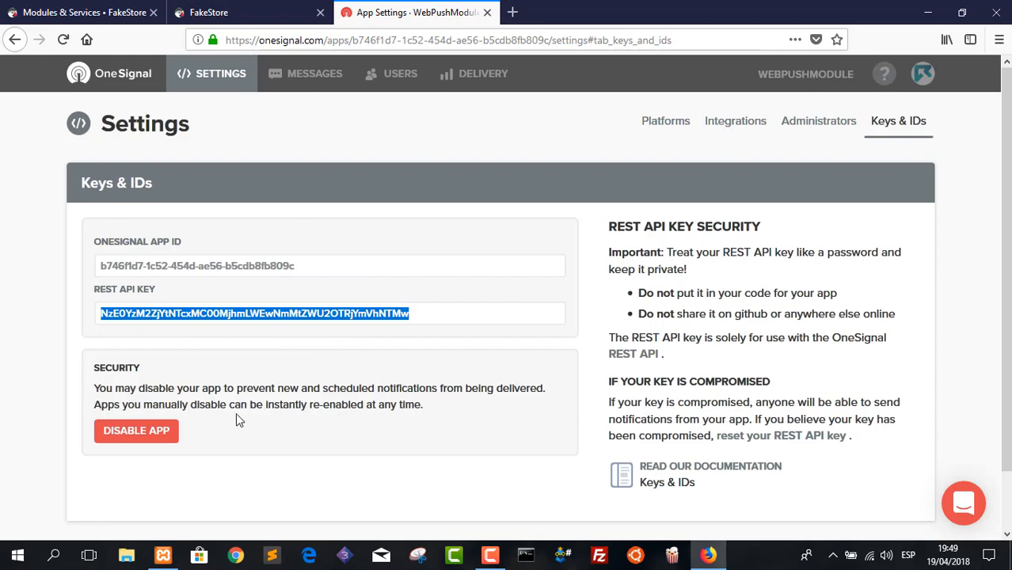
left_click(672, 125)
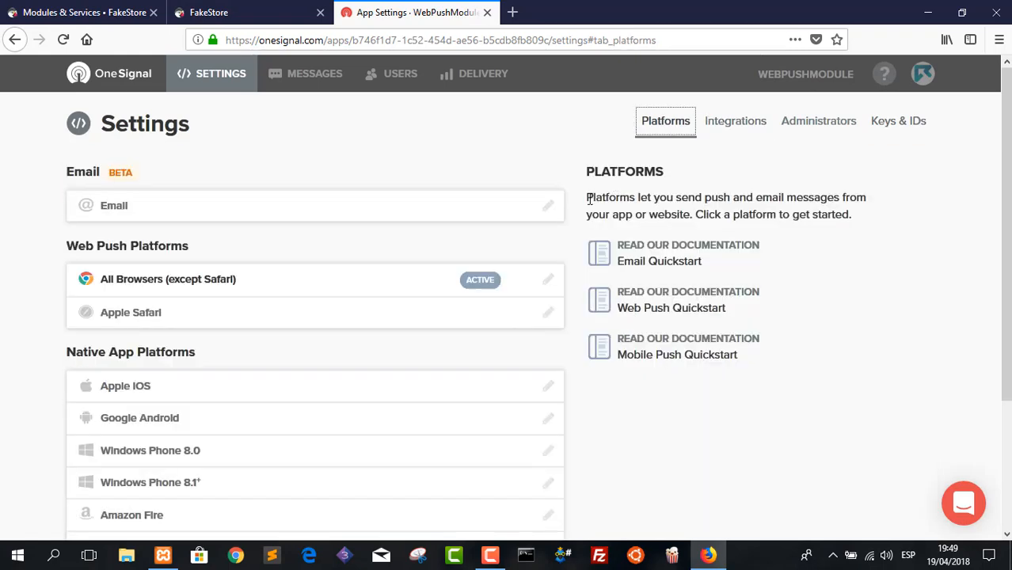
left_click(548, 314)
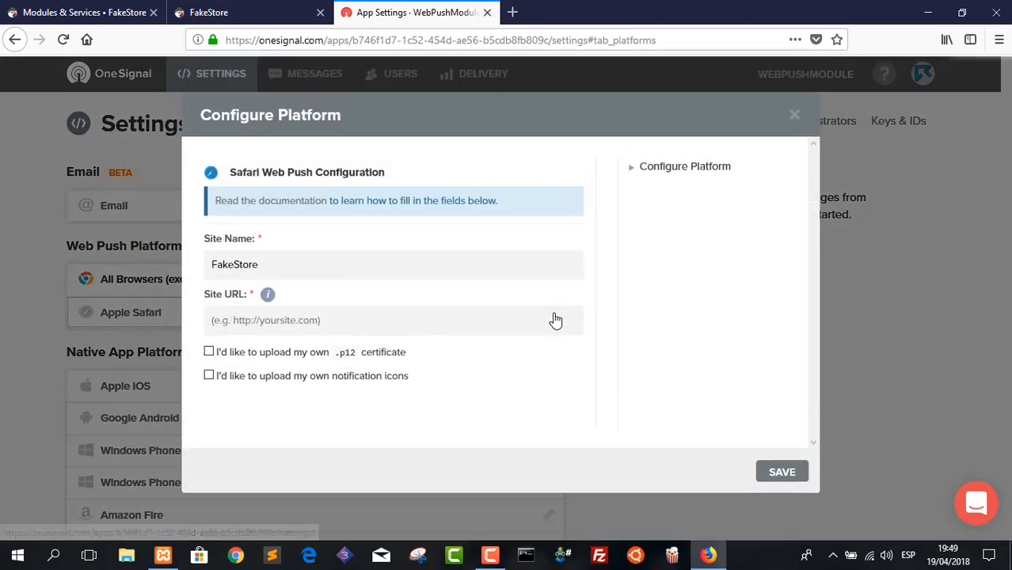
left_click(298, 333)
type("http://")
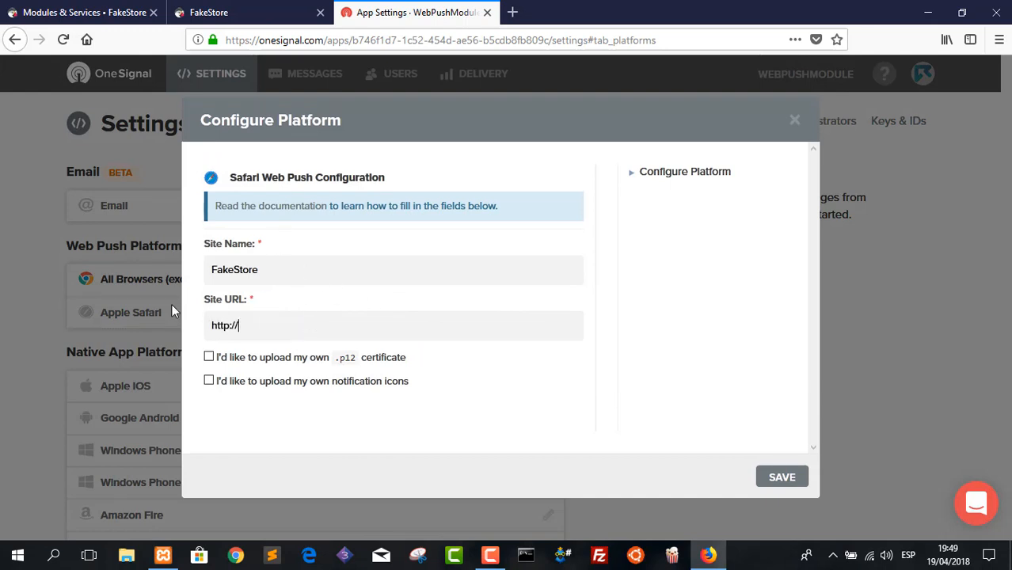
type("1")
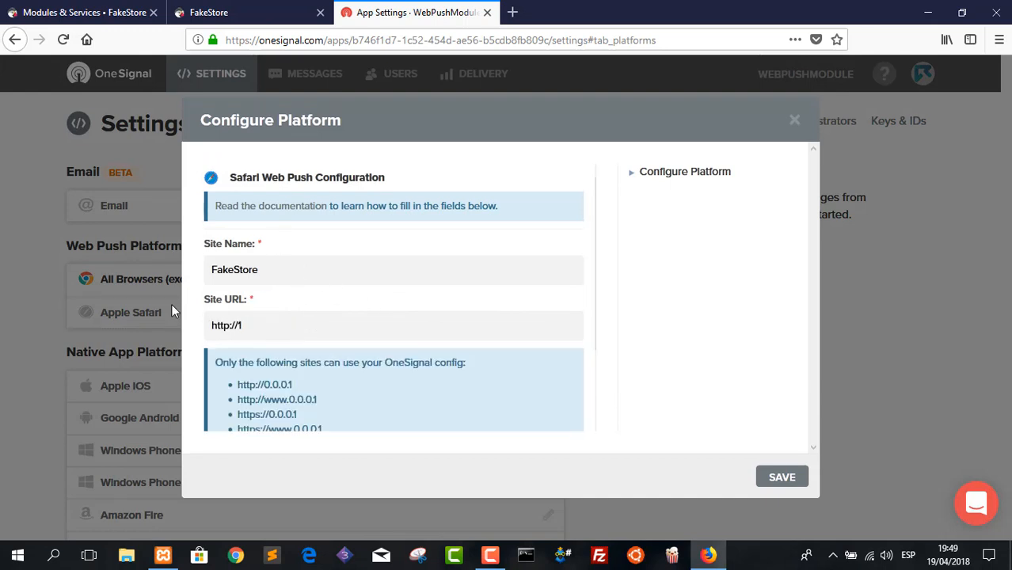
type("92.1")
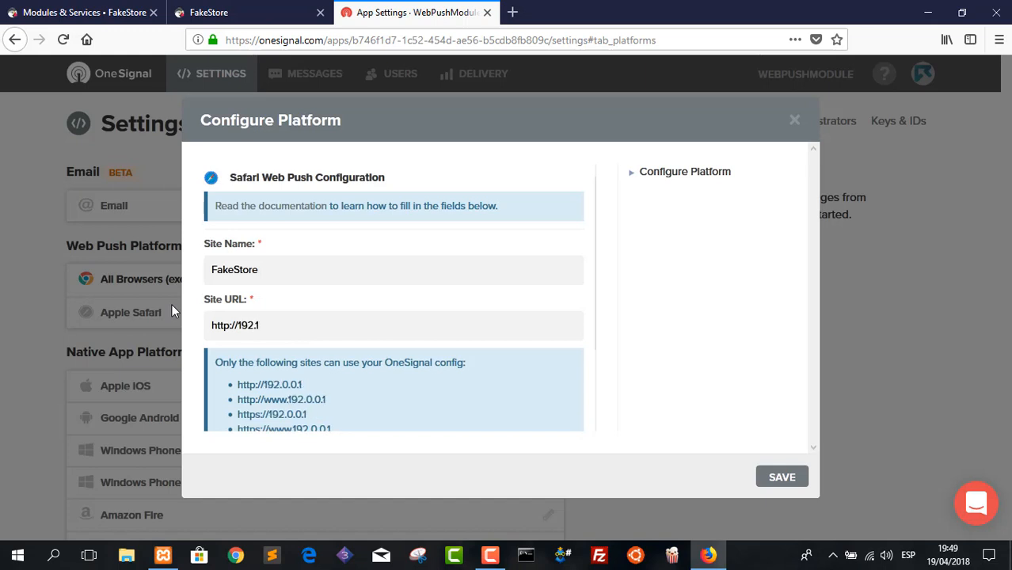
type("68.15.3")
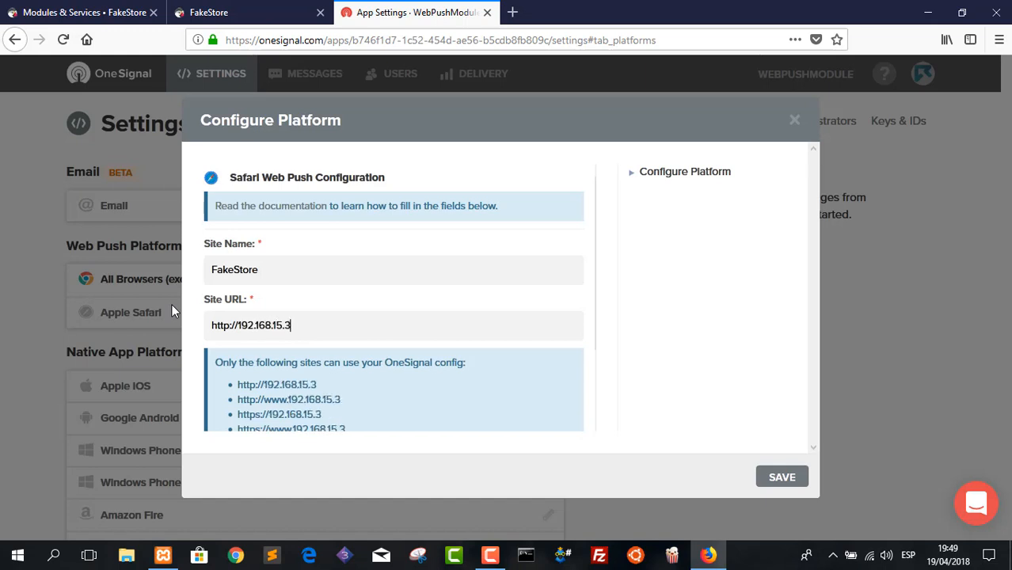
scroll(412, 380, "down", 2)
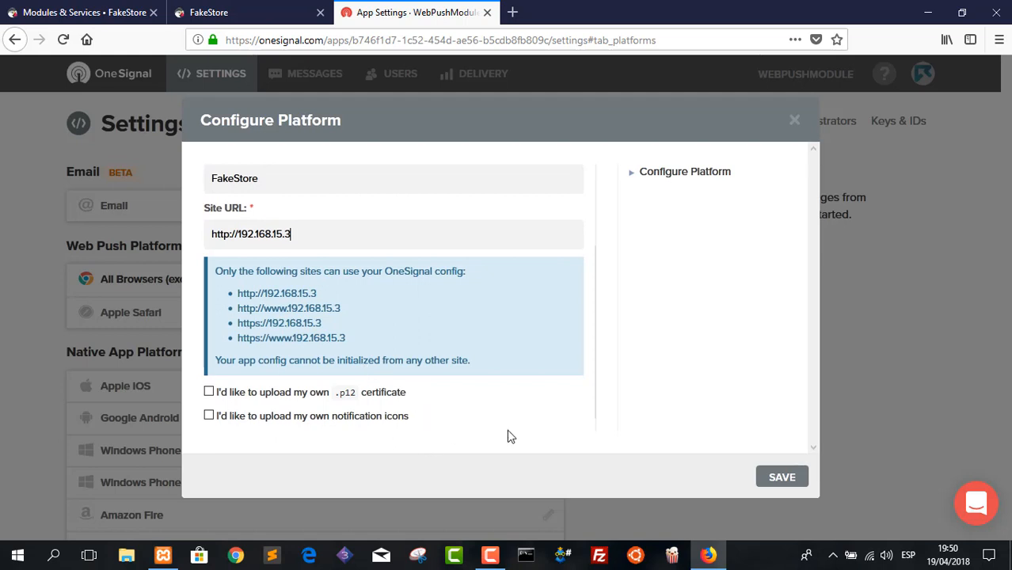
left_click(782, 477)
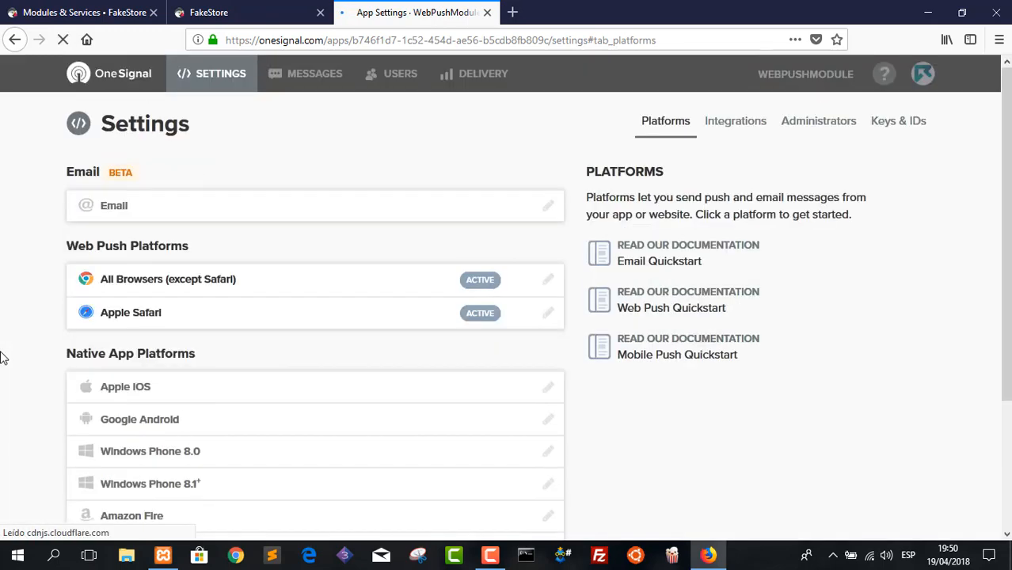
Step: Copy the Web ID from OneSignal's Apple Safari configuration and paste it into the PrestaShop module's OneSignal Apple Safari Web ID setting
left_click(223, 314)
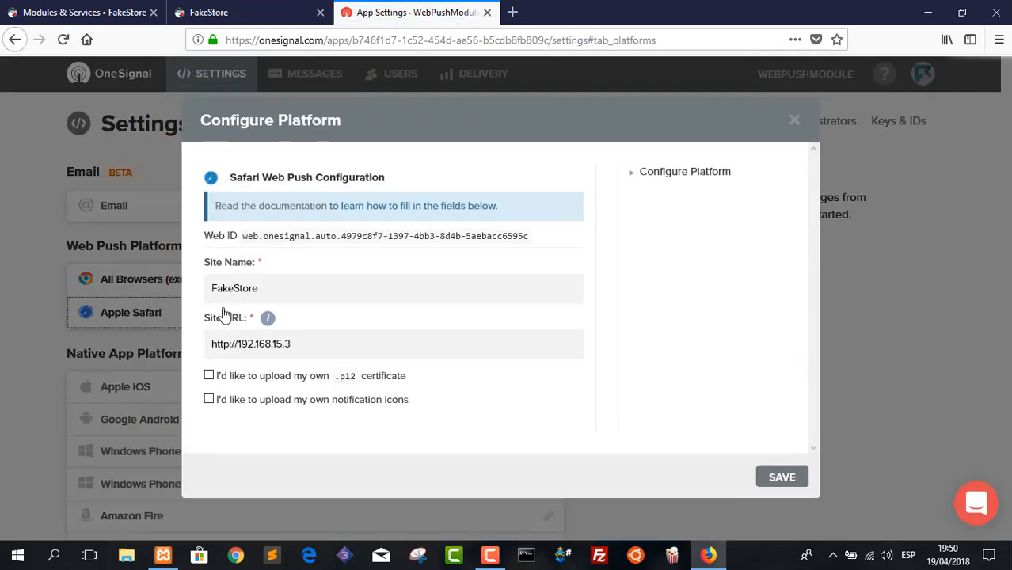
left_click_drag(532, 236, 244, 248)
key("ctrl+c")
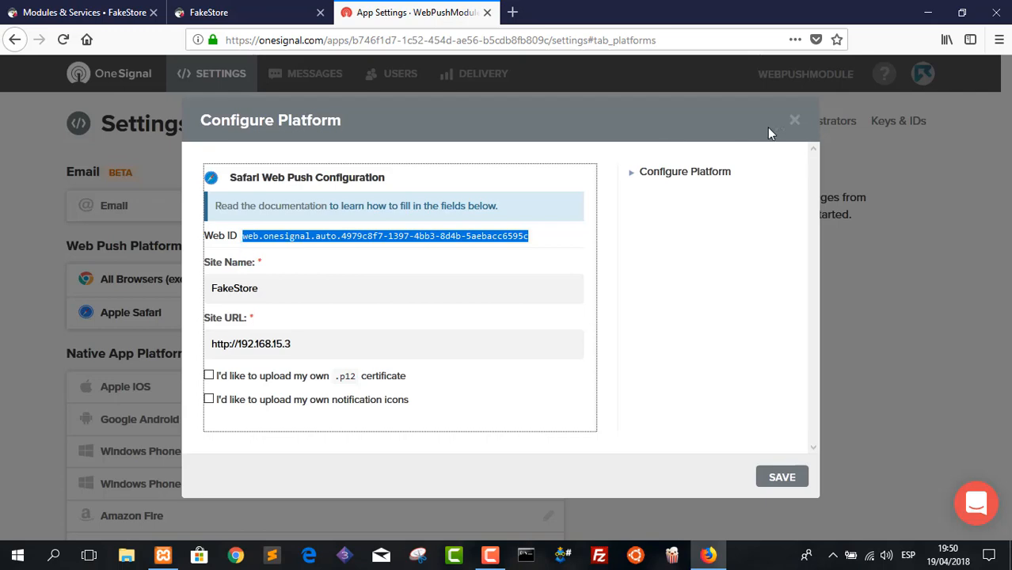
left_click(794, 121)
left_click(115, 12)
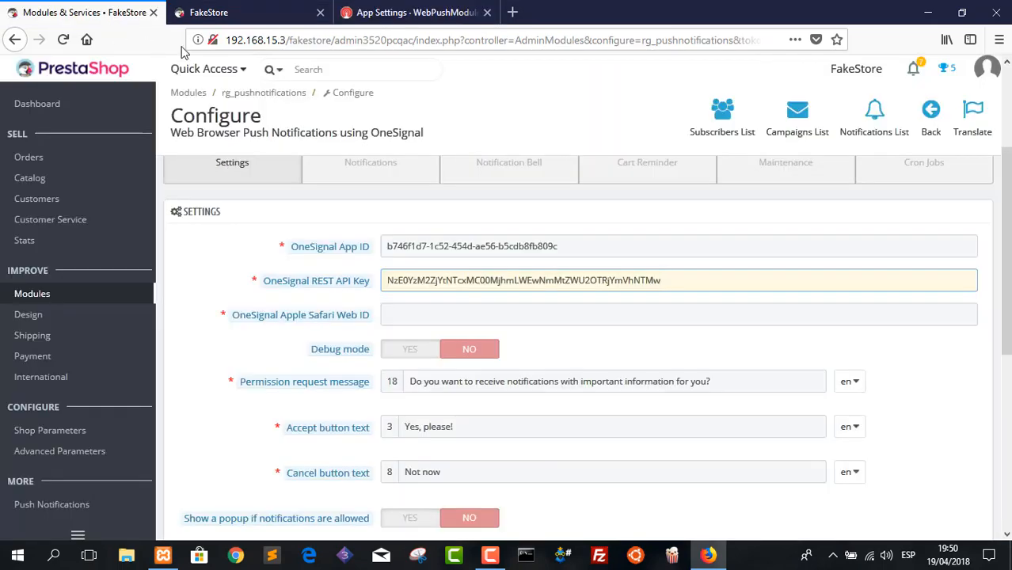
left_click(445, 313)
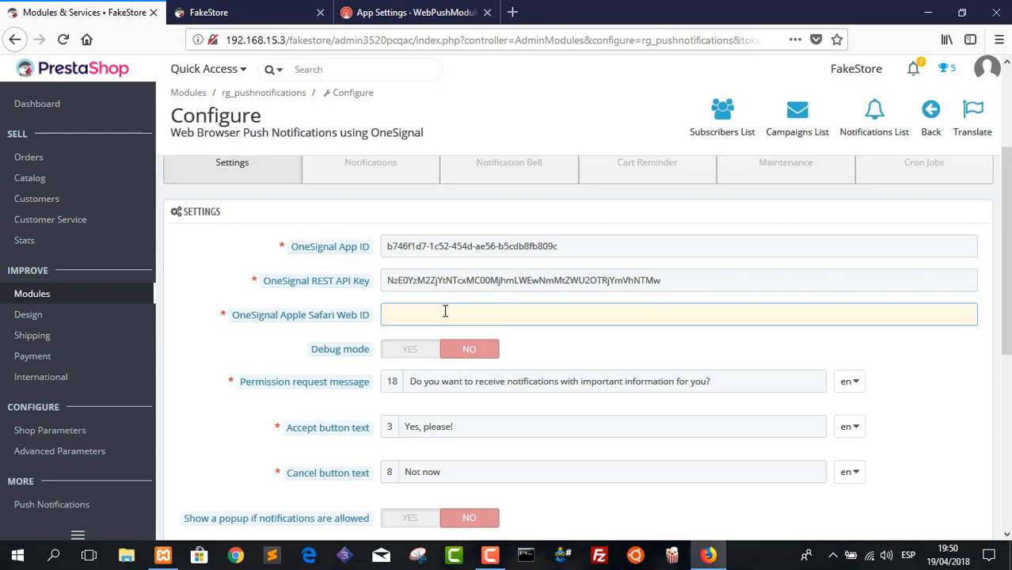
key("ctrl+v")
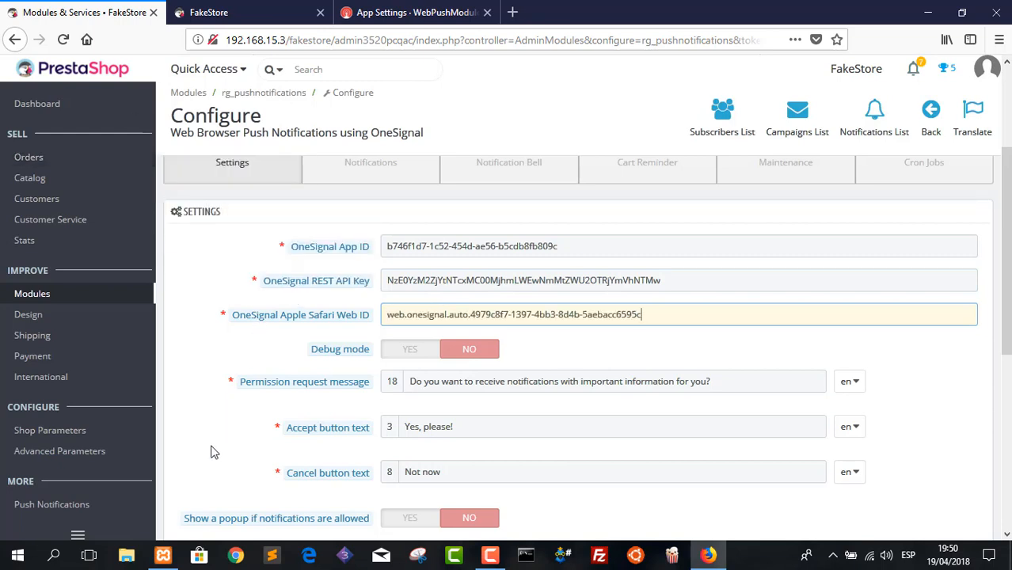
Step: Review the permission request message and the languages it can be written in
scroll(209, 454, "down", 2)
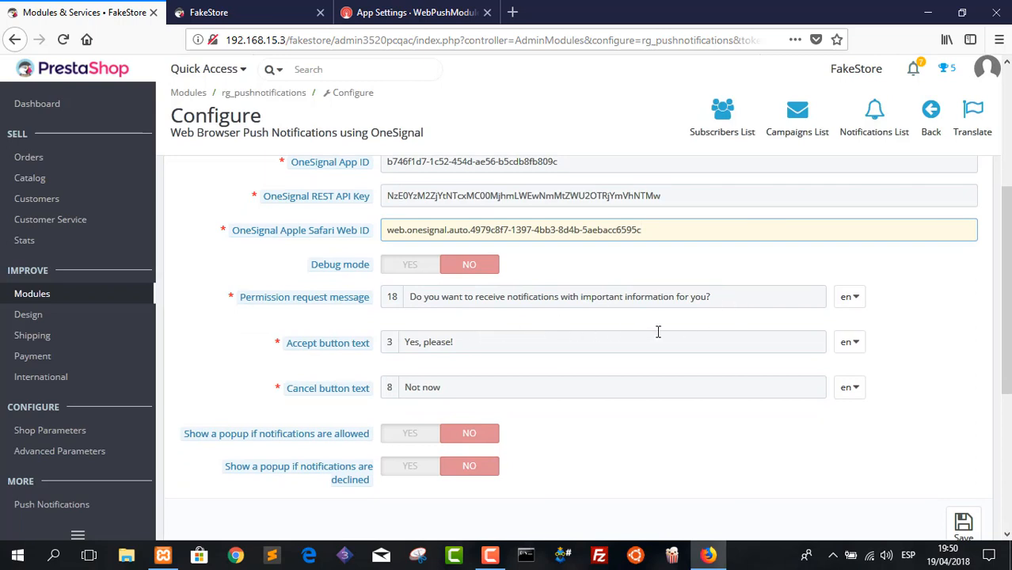
left_click(857, 296)
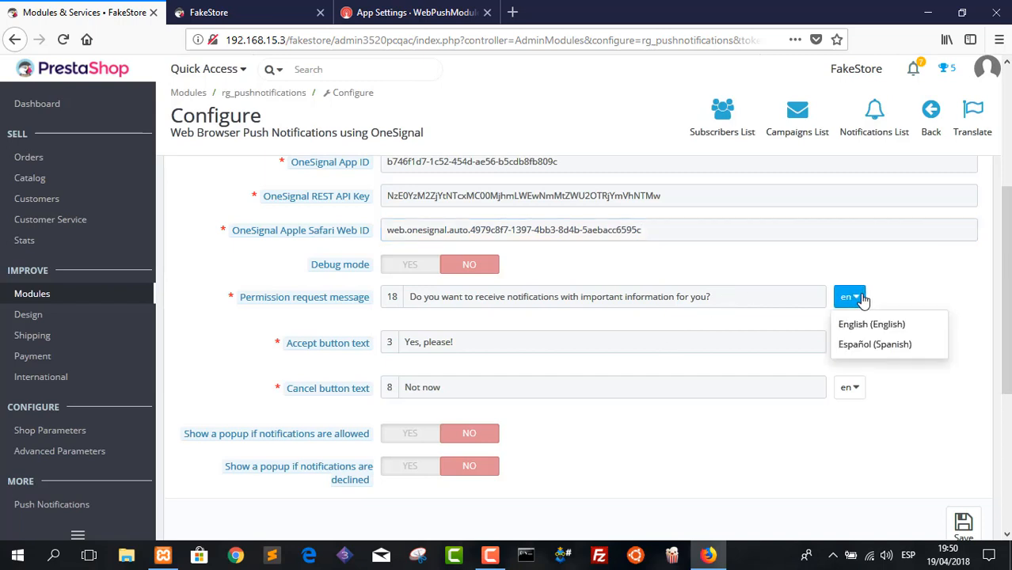
left_click(906, 291)
left_click_drag(734, 295, 404, 296)
left_click(751, 299)
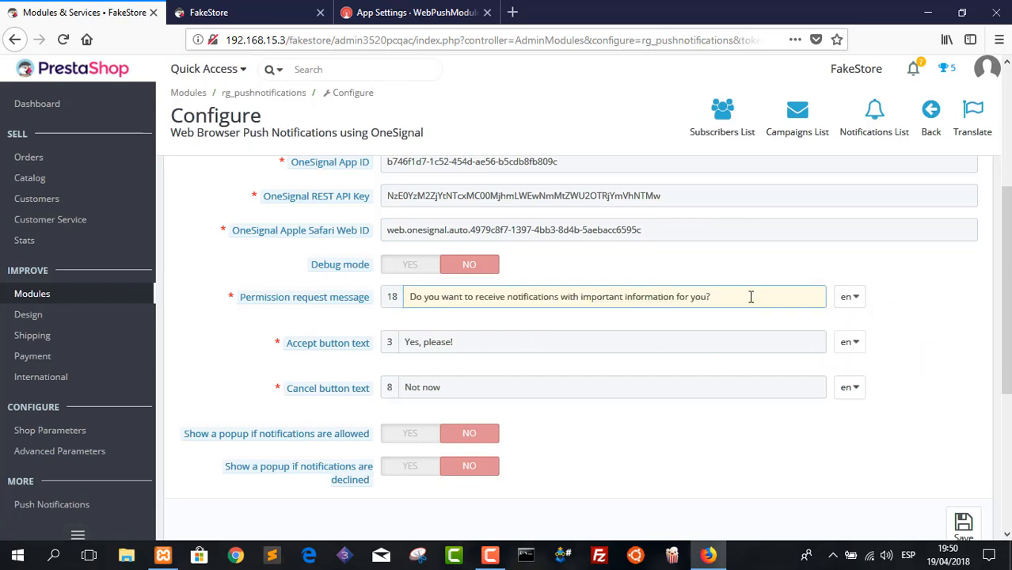
Step: Enable the popup for allowed notifications and give it the bold text "WELCOME TO OUR NOTIFICATIONS"
scroll(251, 374, "down", 2)
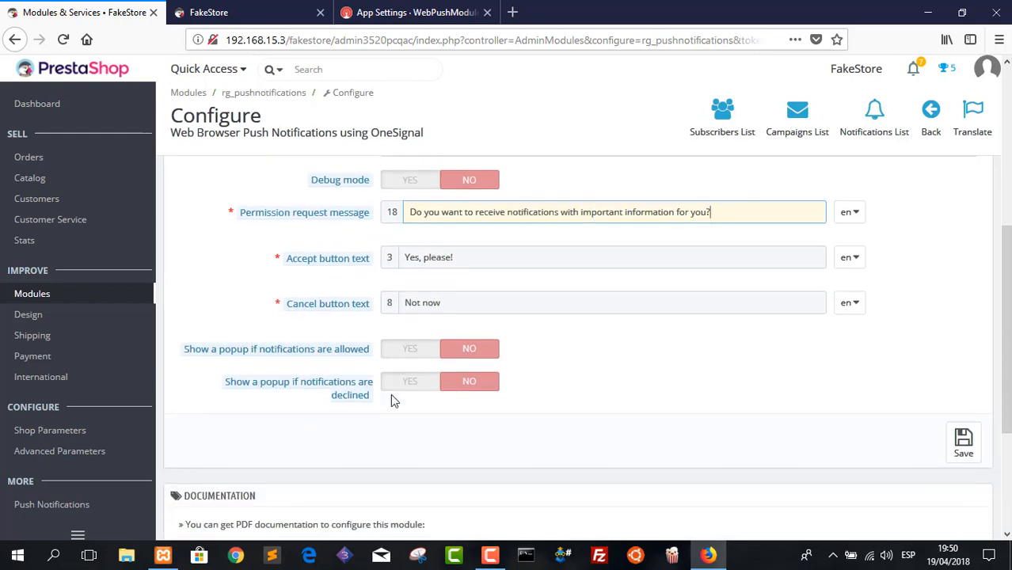
left_click(408, 349)
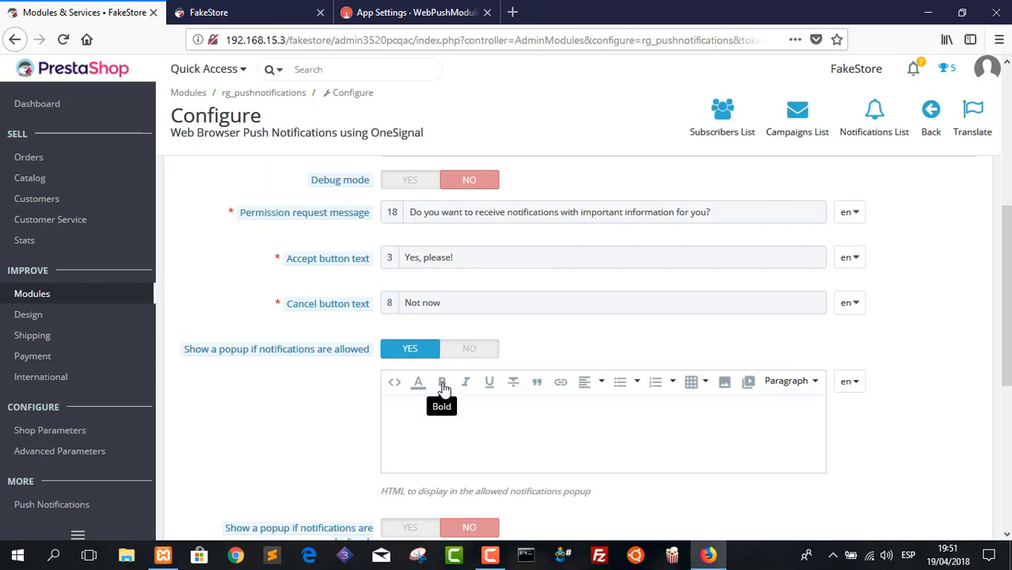
left_click(476, 427)
type("WELCOME TO OUR NO")
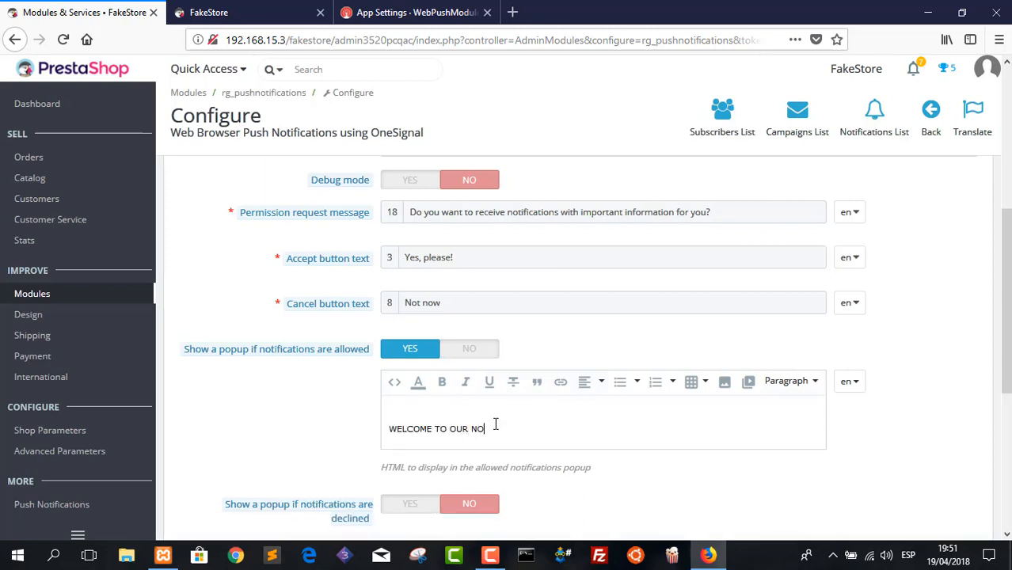
type("TIFICATIONS")
left_click_drag(557, 428, 389, 433)
left_click(441, 384)
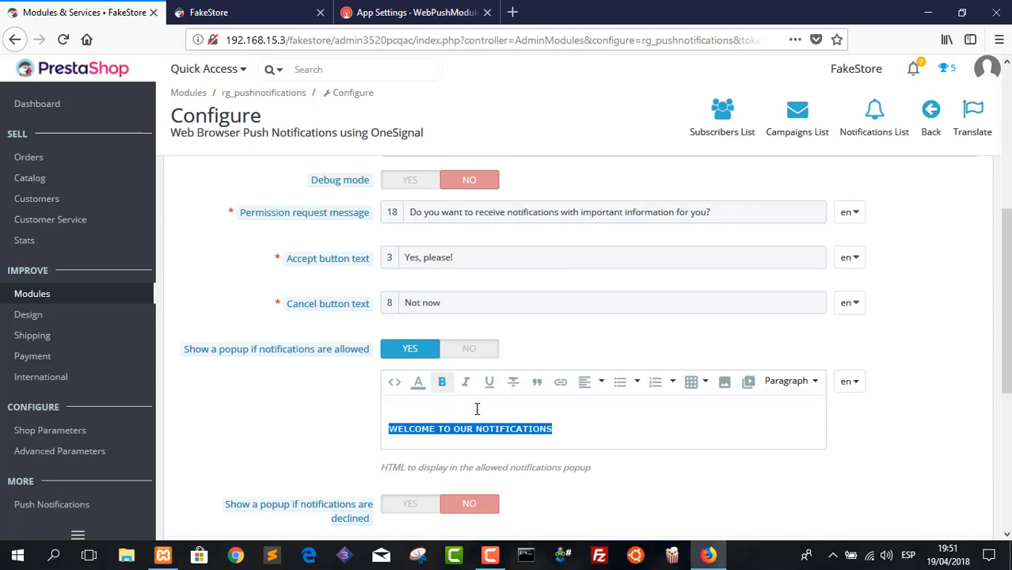
Step: Change the paragraph tags around the welcome text to h1 in the allowed popup's source code
left_click(394, 384)
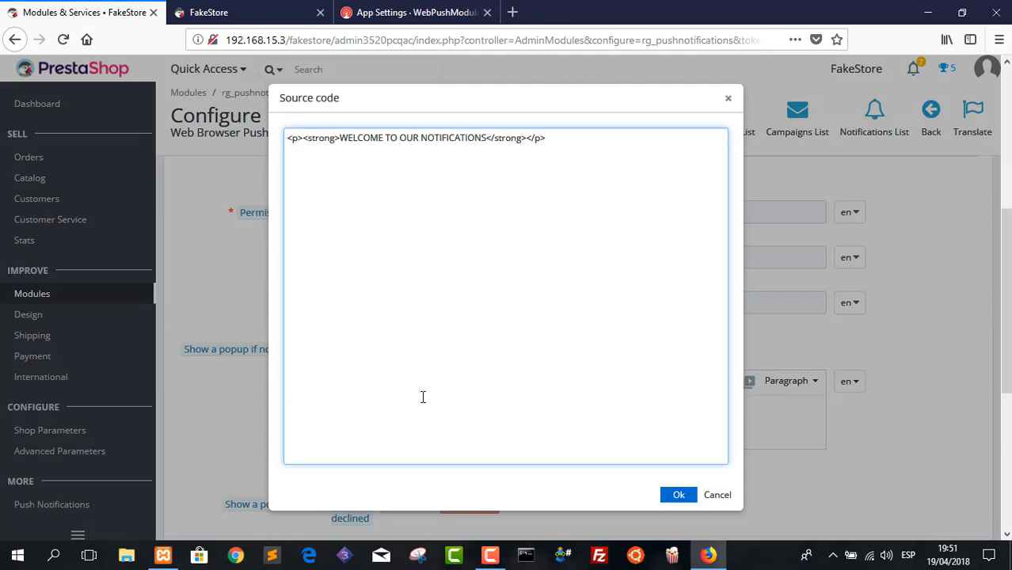
double_click(292, 139)
type("h1")
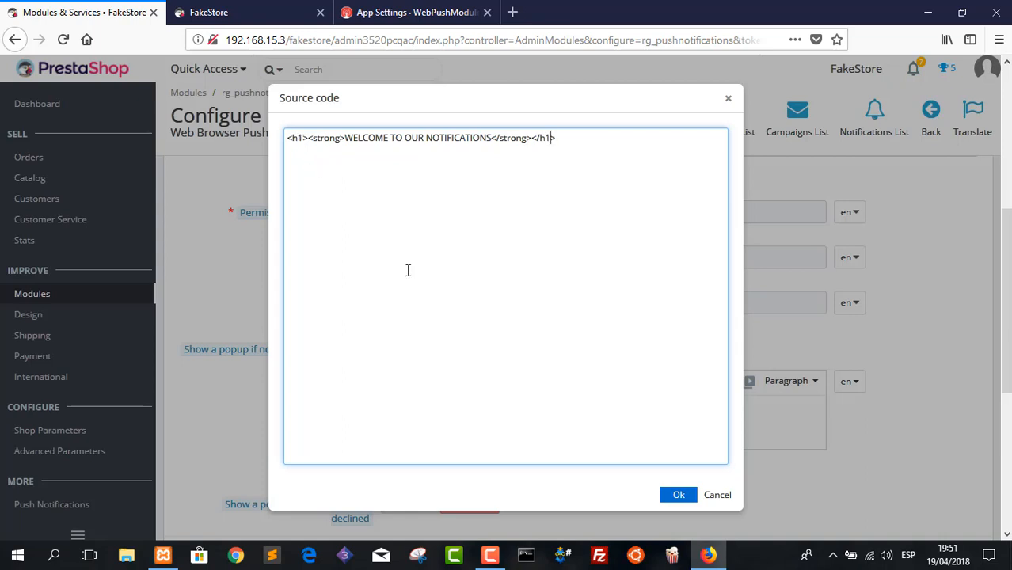
left_click(674, 495)
Step: Enable the popup for declined notifications and set its source code to <h1>COME BACK SOON!</h1>
scroll(287, 420, "down", 3)
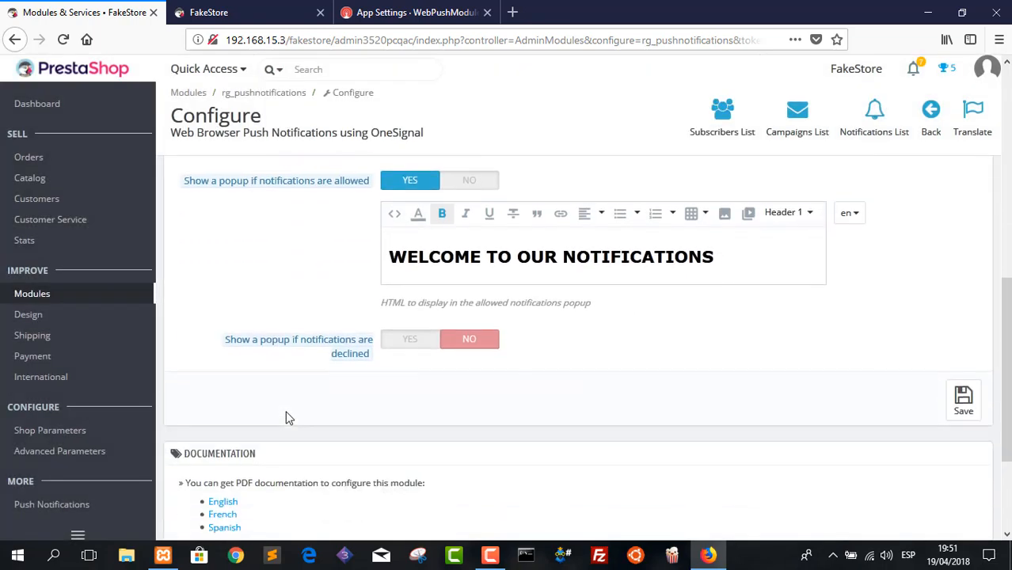
mouse_move(358, 355)
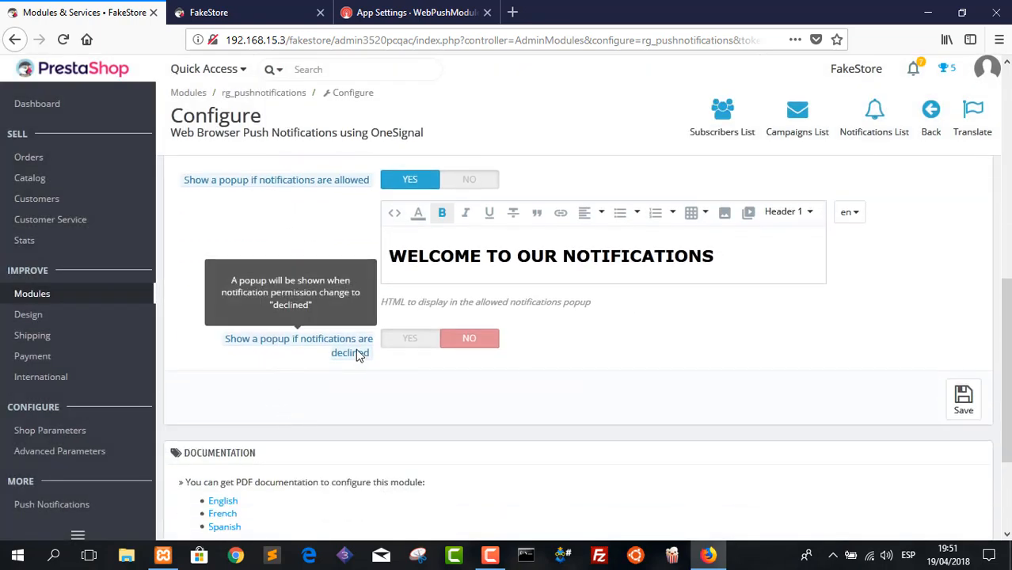
left_click(415, 345)
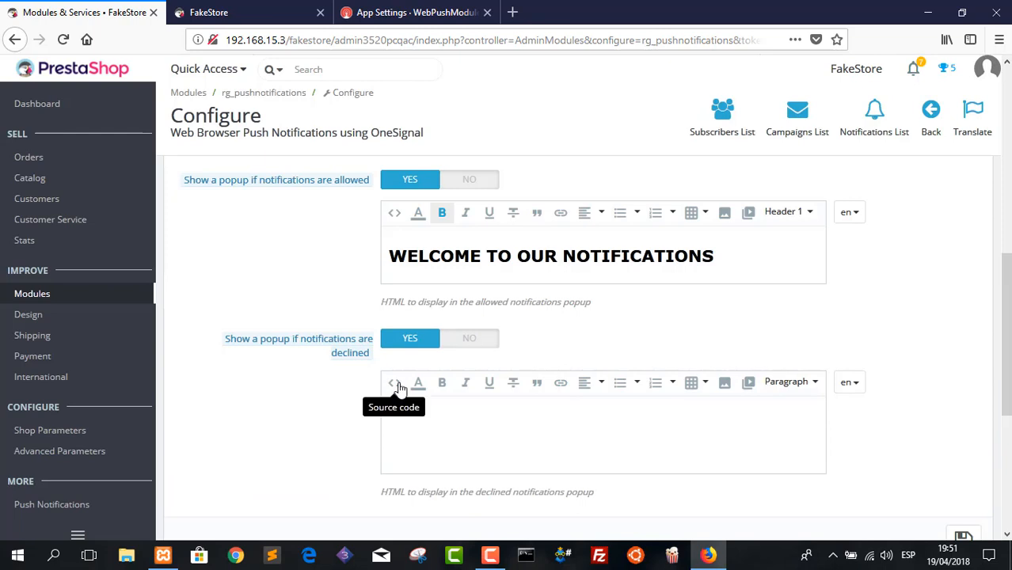
left_click(398, 387)
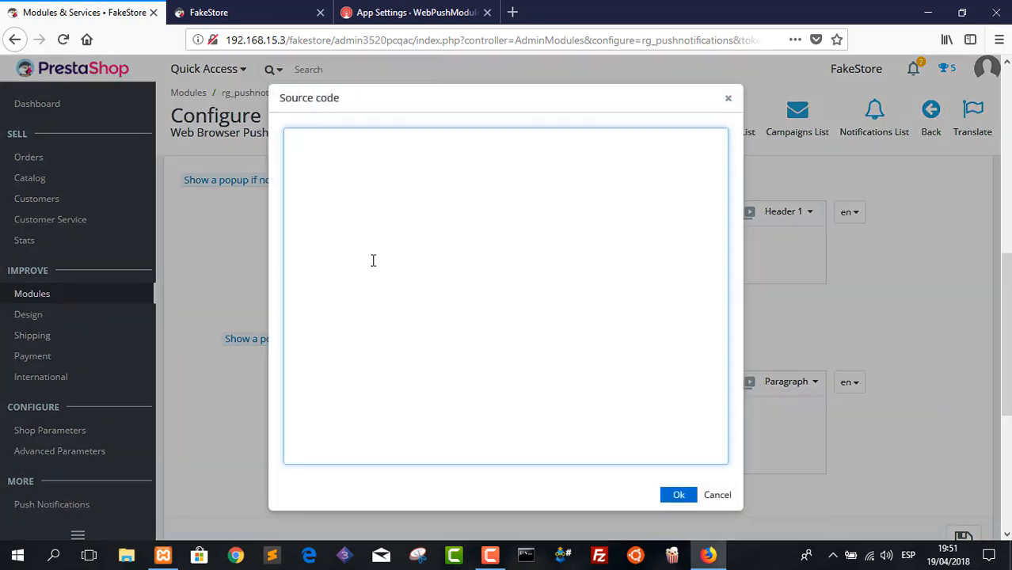
type("<<")
type("Camp")
key("BackSpace")
key("BackSpace")
key("BackSpace")
key("BackSpace")
type("COME BACK SOON")
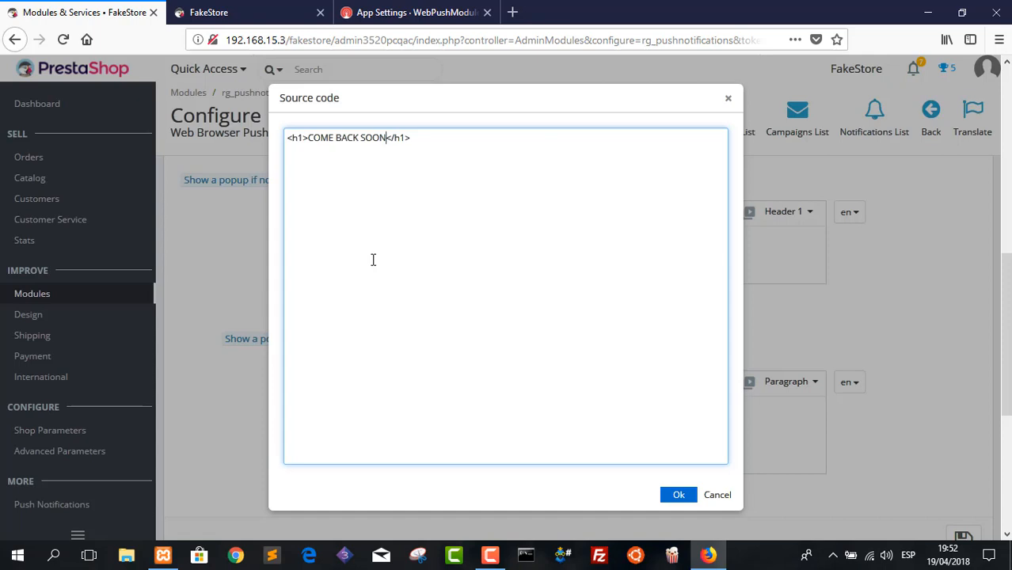
type("!")
left_click(678, 495)
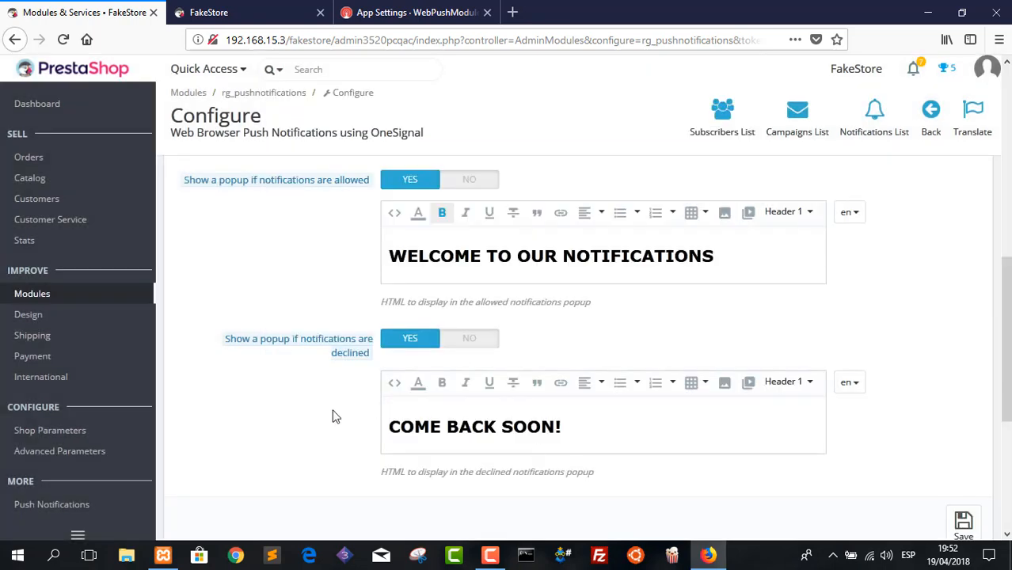
Step: Save the push notification module's general settings
scroll(332, 416, "down", 2)
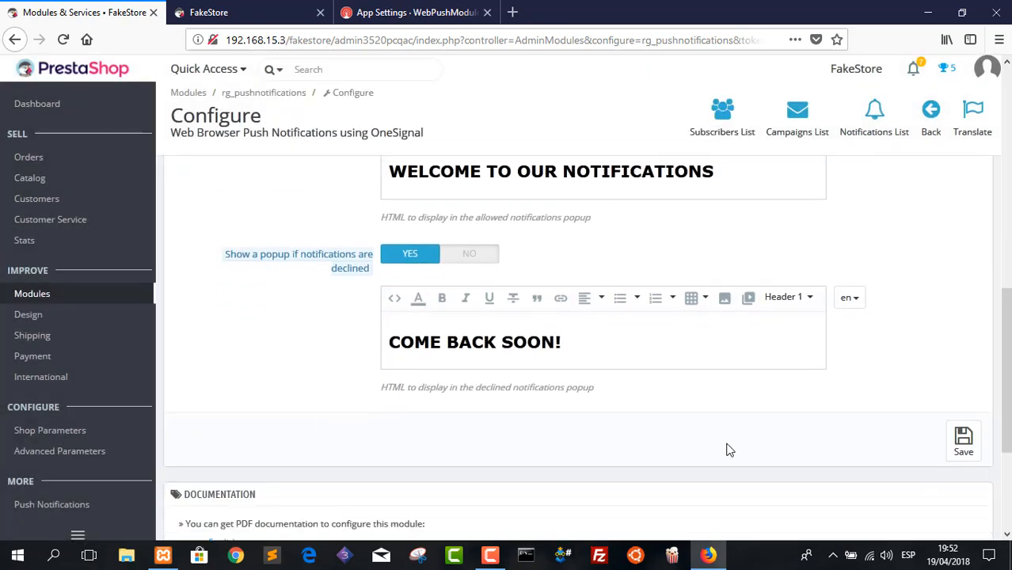
scroll(851, 456, "down", 2)
left_click(963, 356)
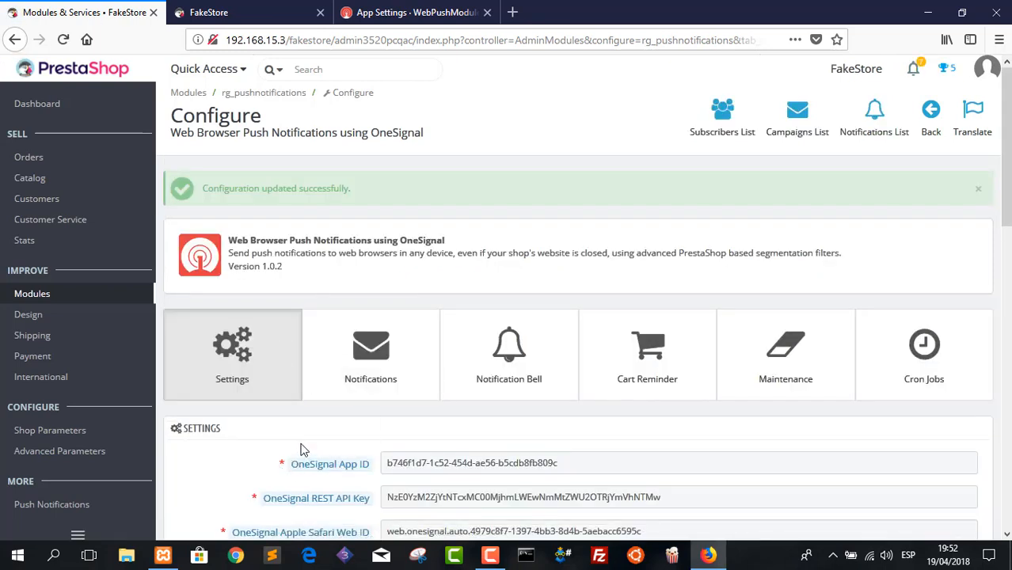
Step: Enable all events notifications in the module's Notifications configuration, from Order payment accepted to Voucher generated
left_click(345, 378)
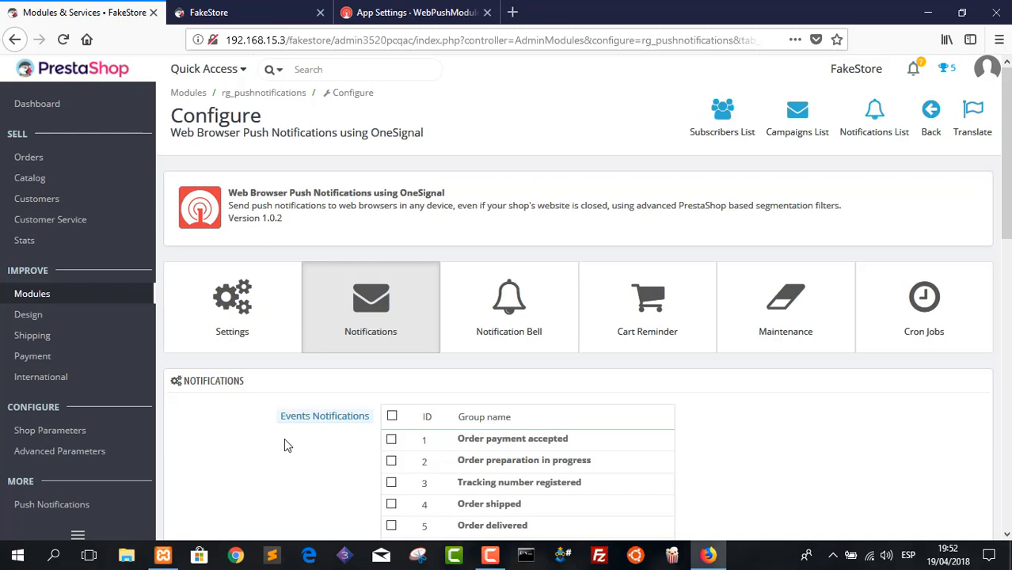
scroll(282, 446, "down", 2)
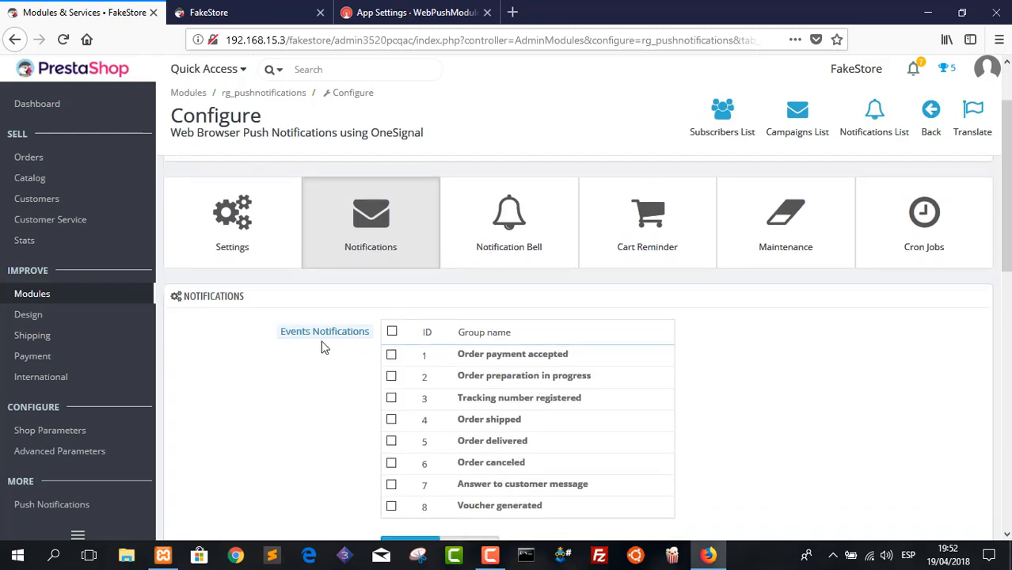
mouse_move(328, 344)
left_click(392, 333)
Step: Disable the event notifications for Answer to customer message and Voucher generated, keeping Order delivered and Order canceled enabled
left_click(392, 483)
left_click(391, 463)
left_click(392, 441)
left_click(391, 441)
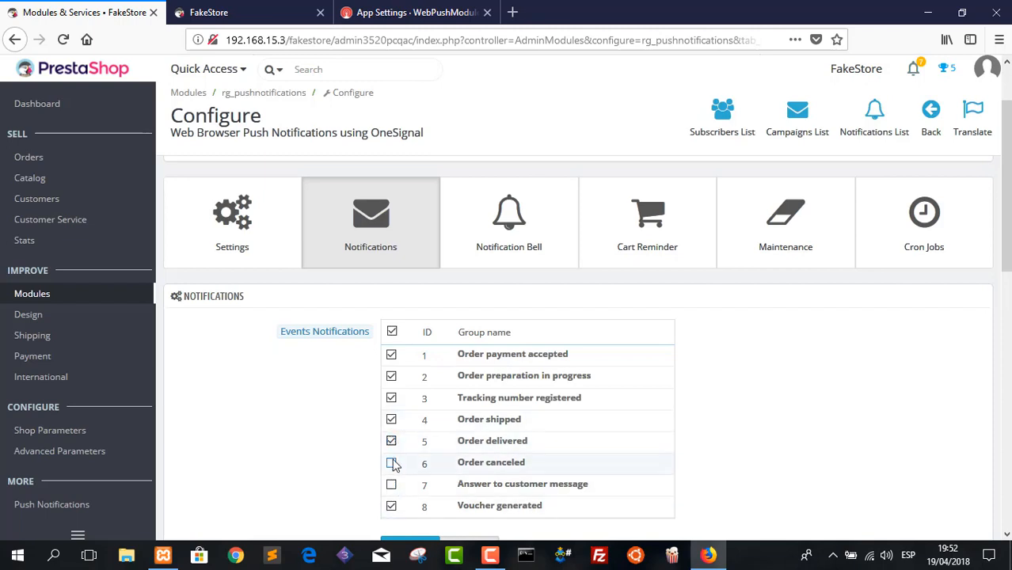
left_click(391, 464)
left_click(391, 505)
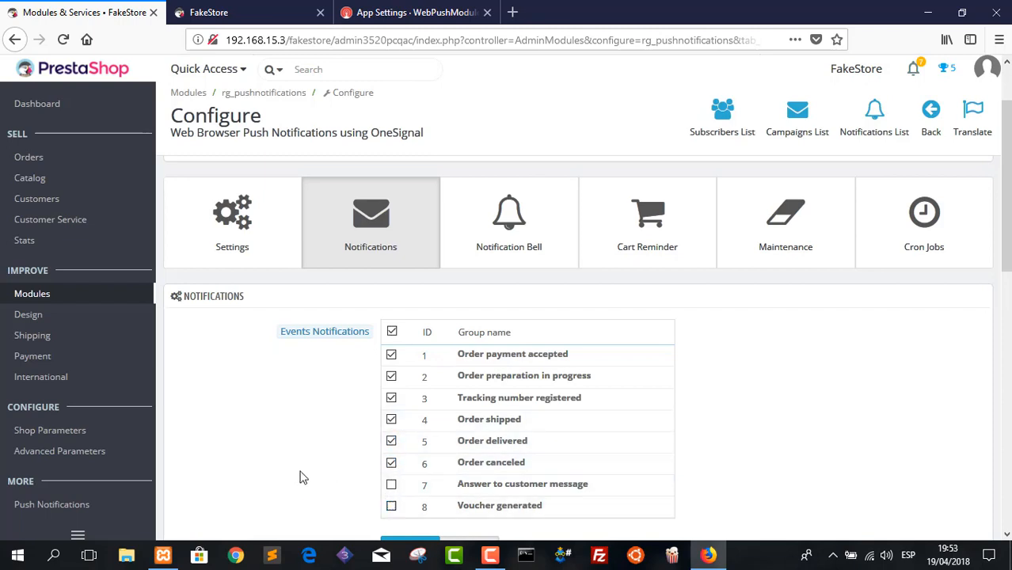
Step: Keep the welcome notification enabled and change its English title to "Welcome to our shop!"
scroll(295, 463, "down", 4)
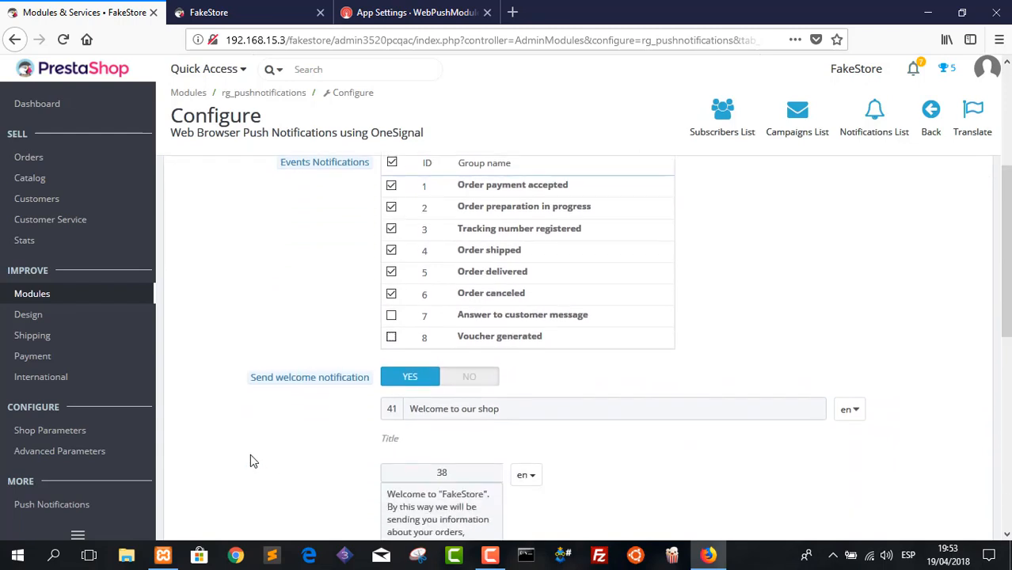
left_click(472, 379)
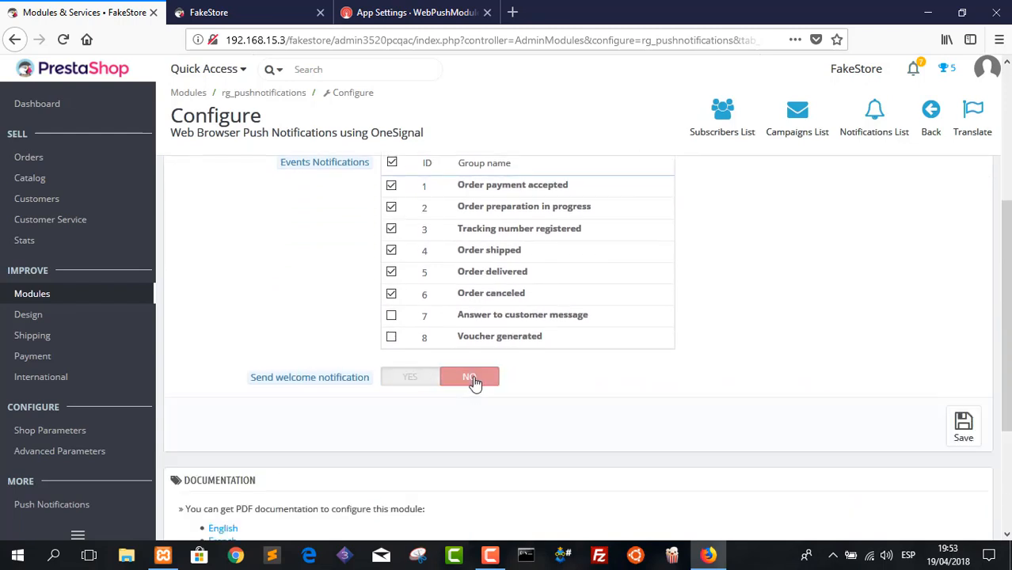
left_click(414, 378)
scroll(265, 421, "down", 4)
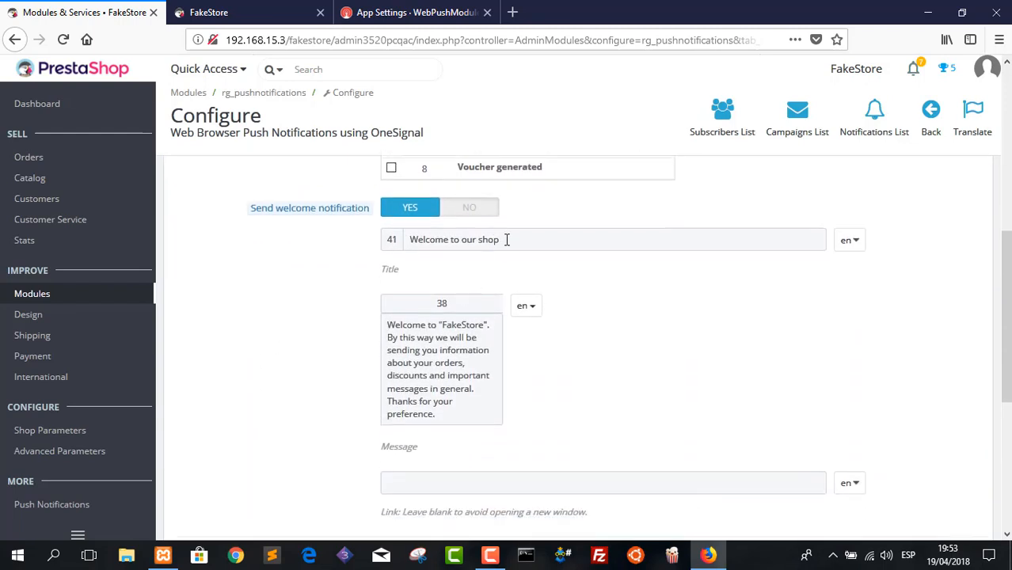
left_click_drag(506, 239, 439, 277)
left_click(439, 278)
left_click(500, 240)
type("!")
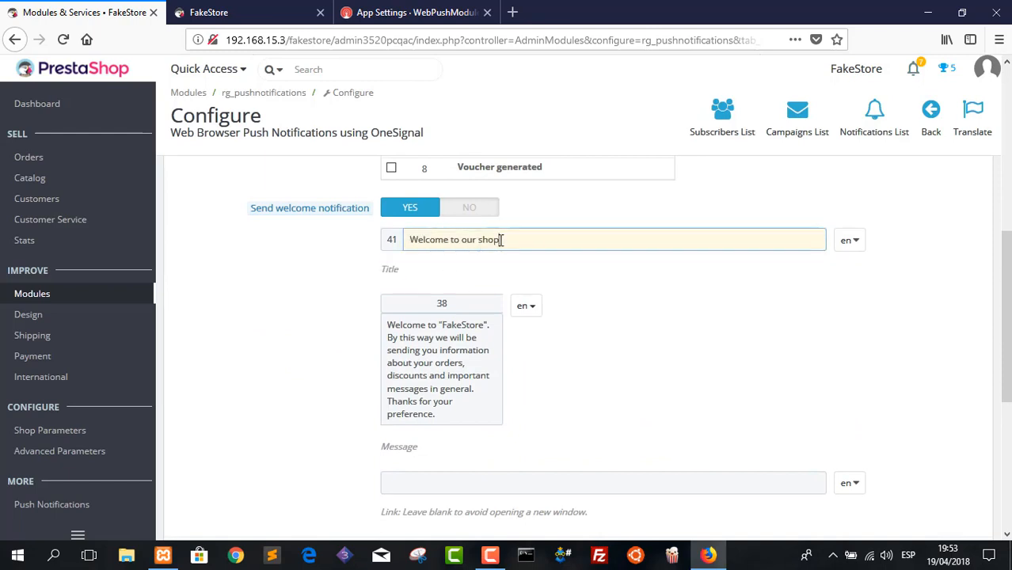
left_click(318, 361)
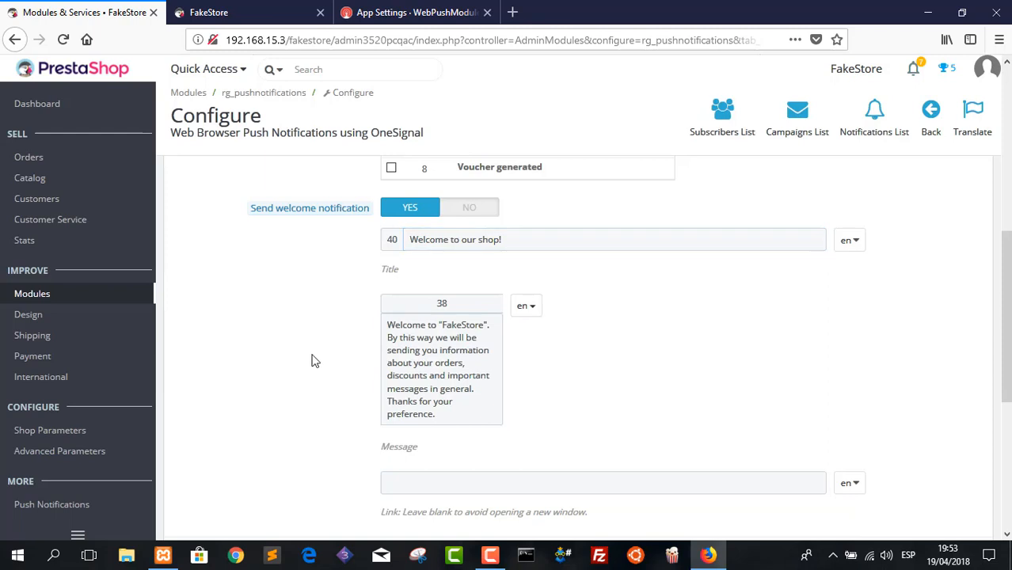
Step: Examine the welcome notification's message text, link field and available languages
left_click_drag(450, 418, 378, 320)
left_click(470, 362)
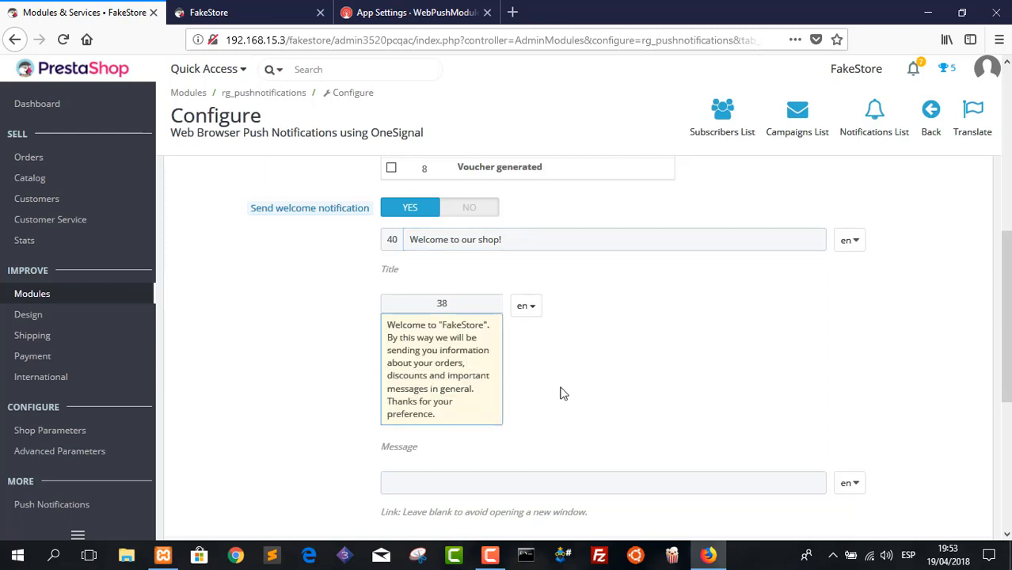
left_click(629, 395)
scroll(328, 441, "down", 2)
left_click(407, 401)
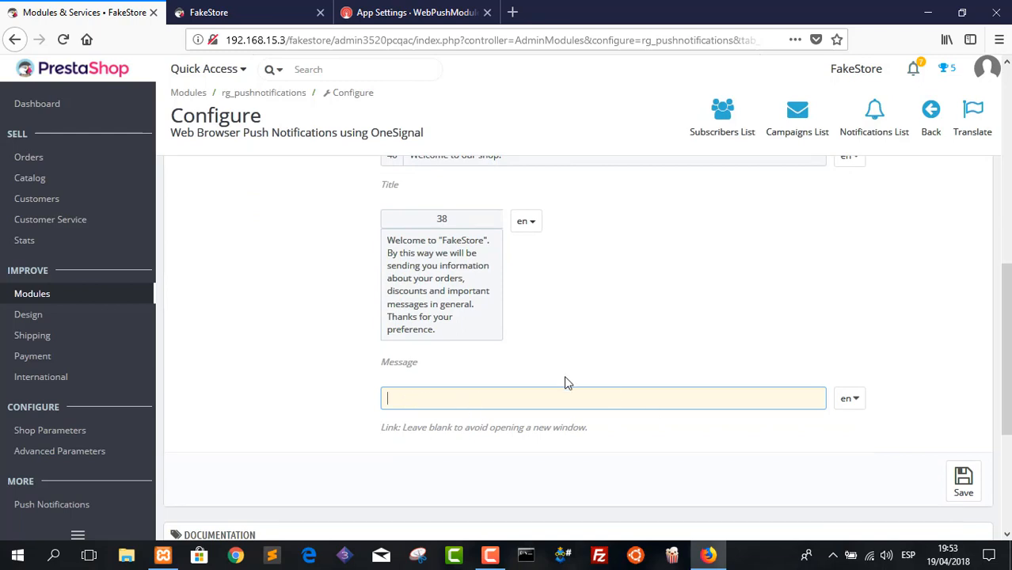
left_click(859, 400)
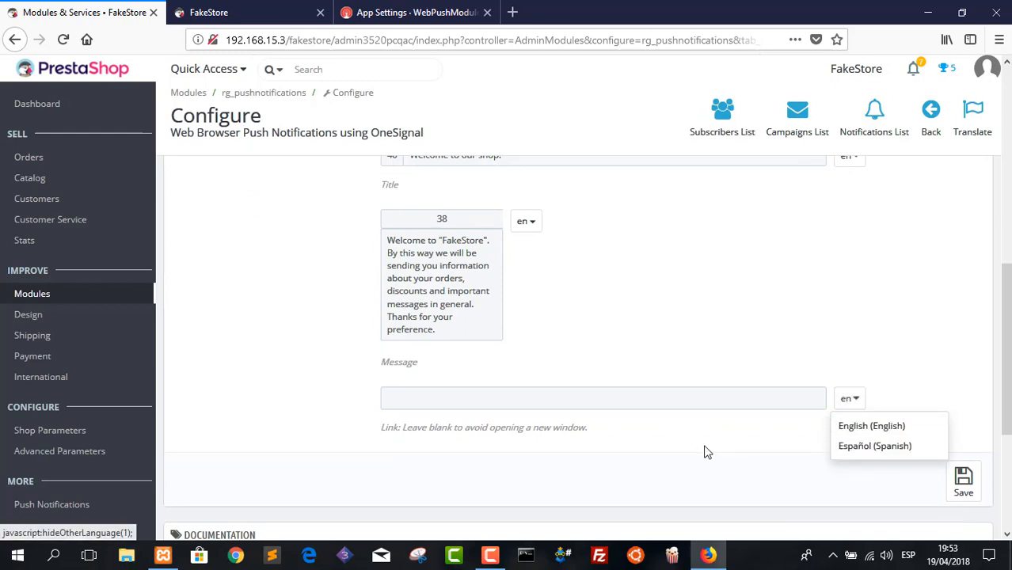
left_click(526, 221)
left_click(757, 275)
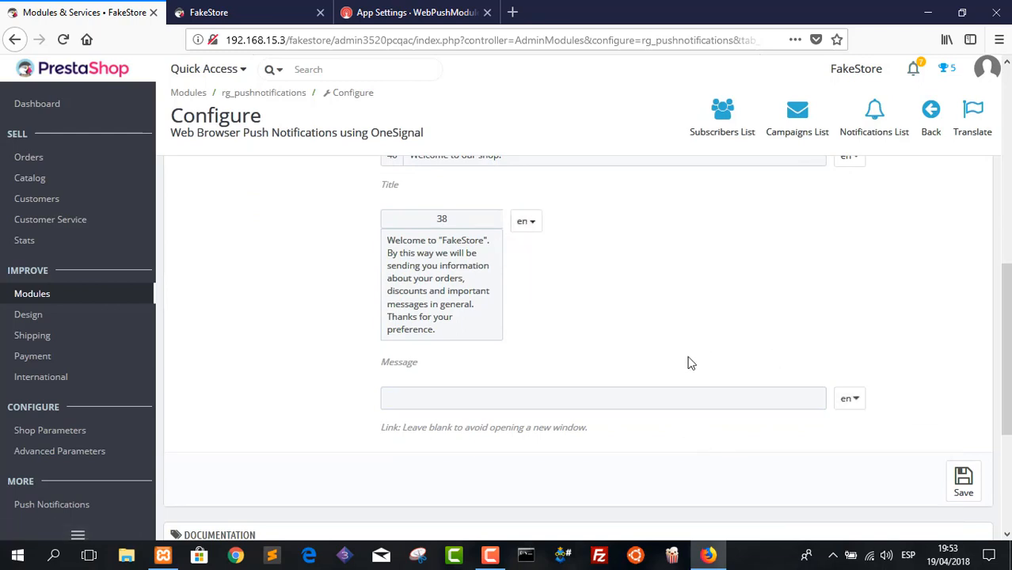
Step: Save the module's Notifications configuration
scroll(689, 361, "down", 1)
left_click(963, 396)
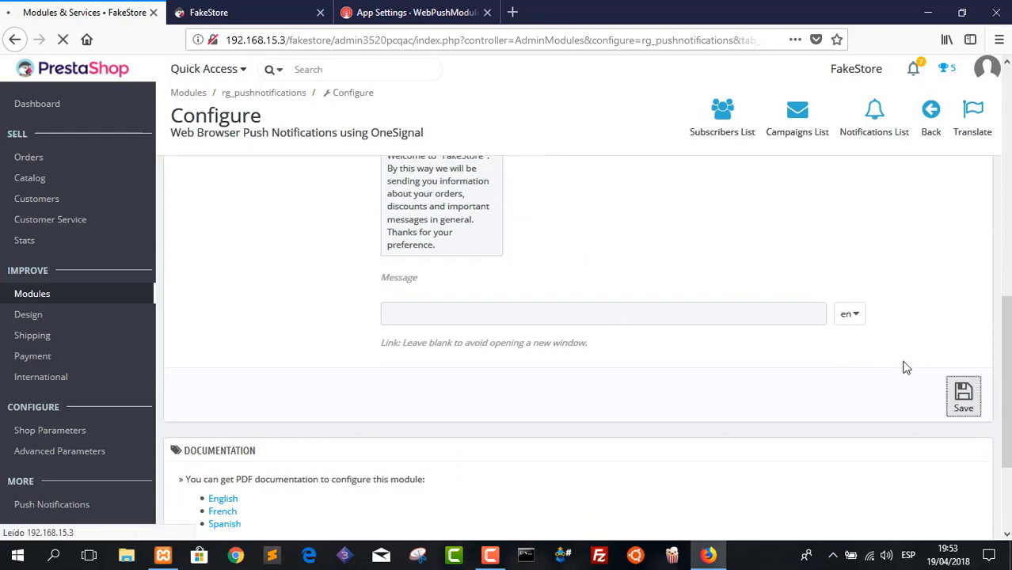
Step: Open the Notification Bell configuration and leave Hide to subscribed users set to No
scroll(234, 460, "down", 1)
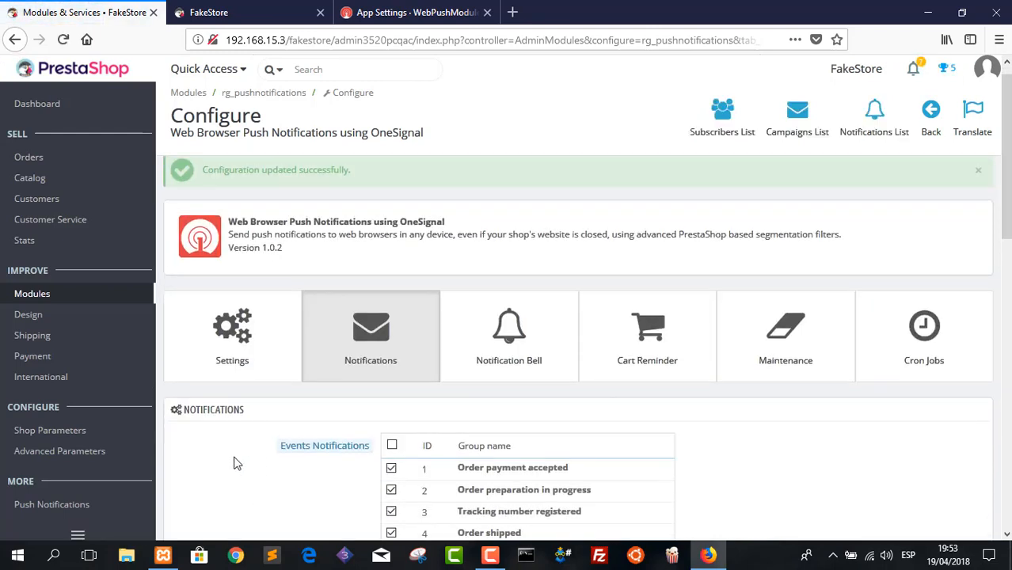
left_click(514, 278)
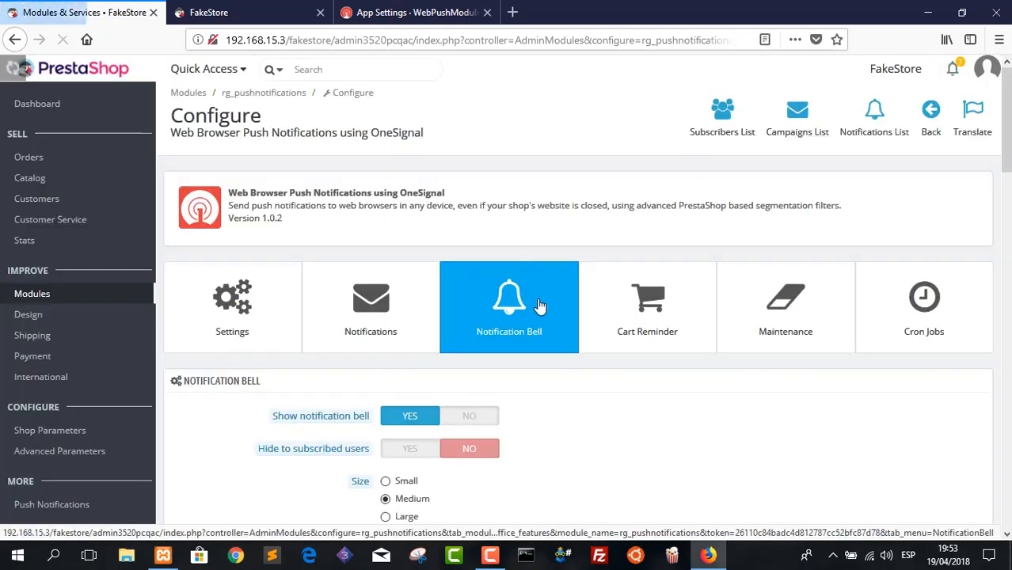
scroll(654, 416, "down", 1)
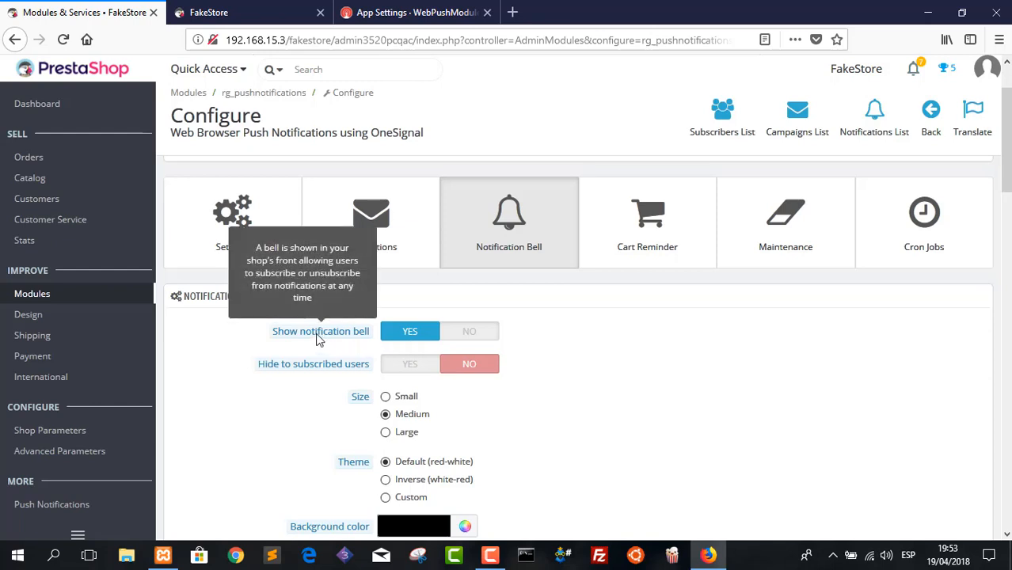
scroll(639, 339, "down", 1)
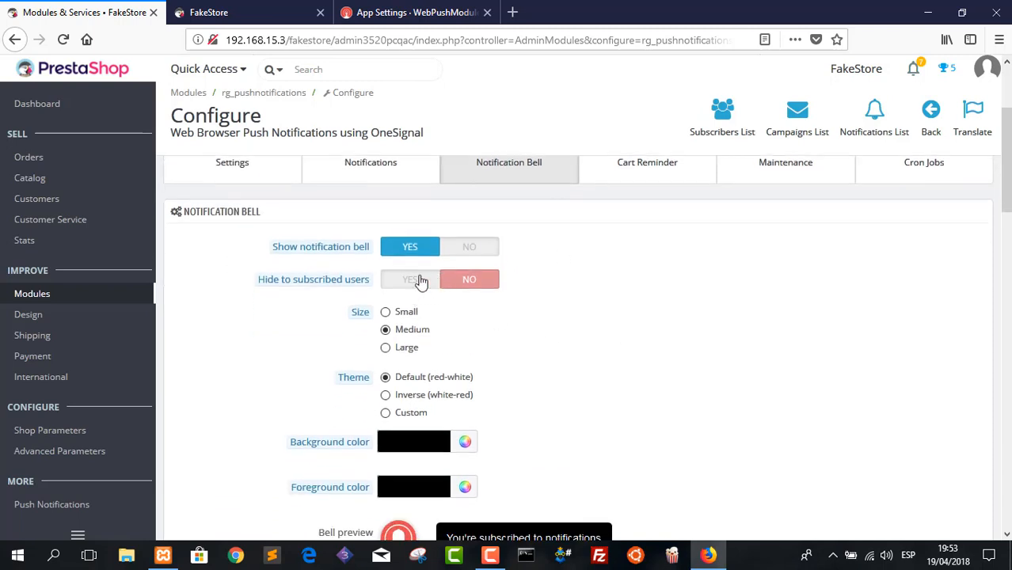
left_click(418, 285)
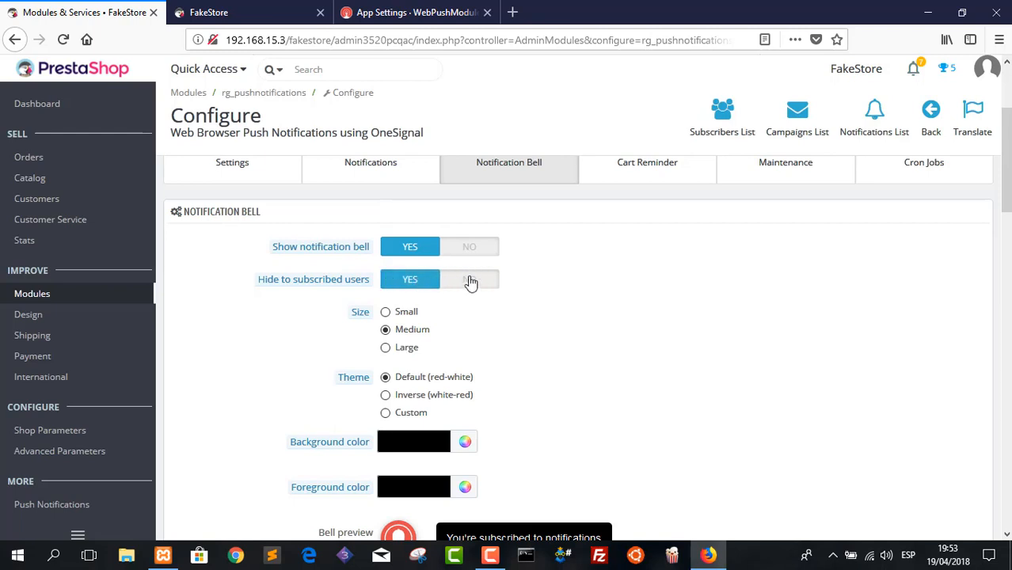
left_click(467, 282)
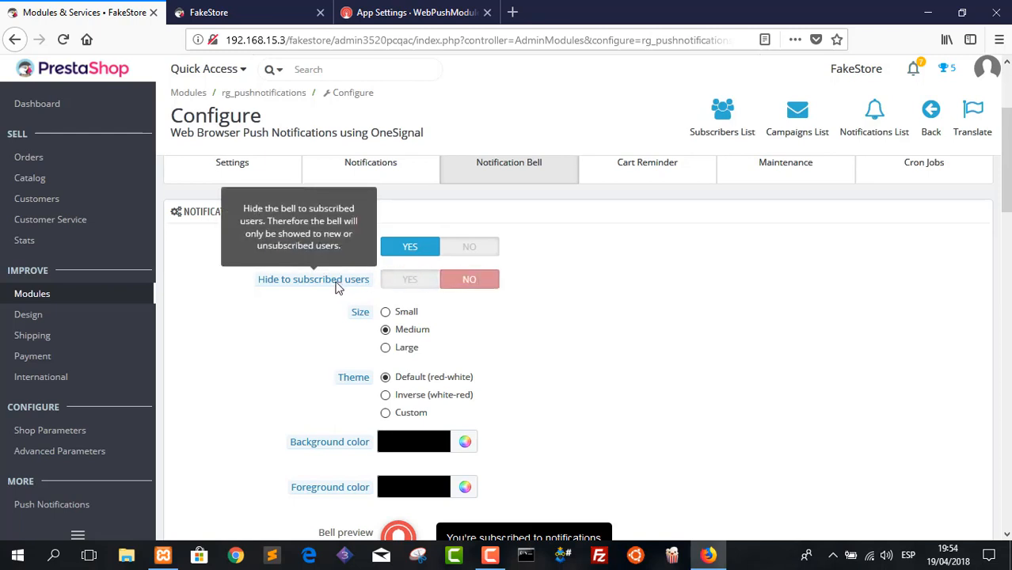
Step: Set the notification bell's size to Large after trying the Medium and Small options
scroll(313, 352, "down", 1)
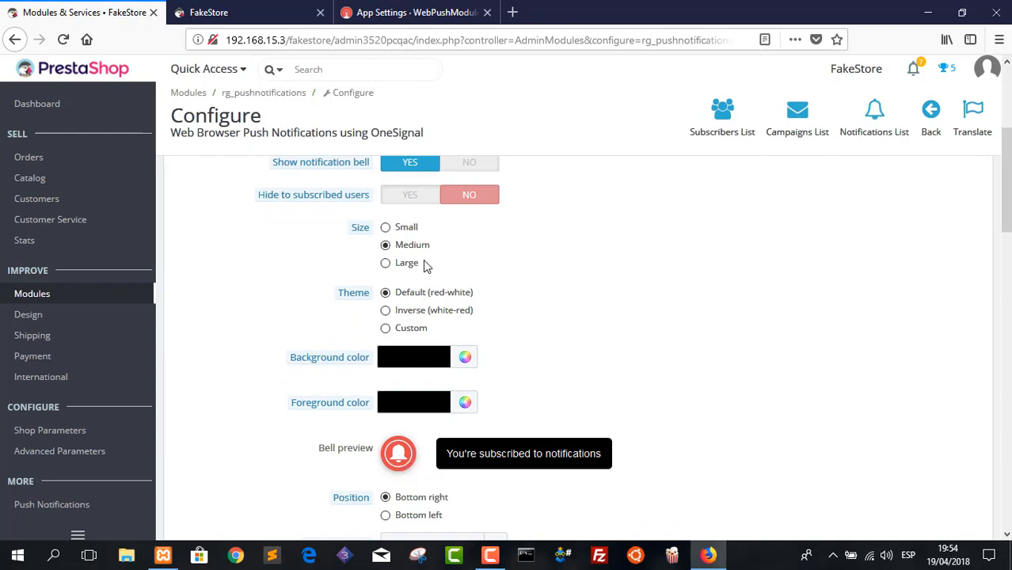
left_click(387, 264)
left_click(387, 246)
left_click(386, 229)
left_click(385, 264)
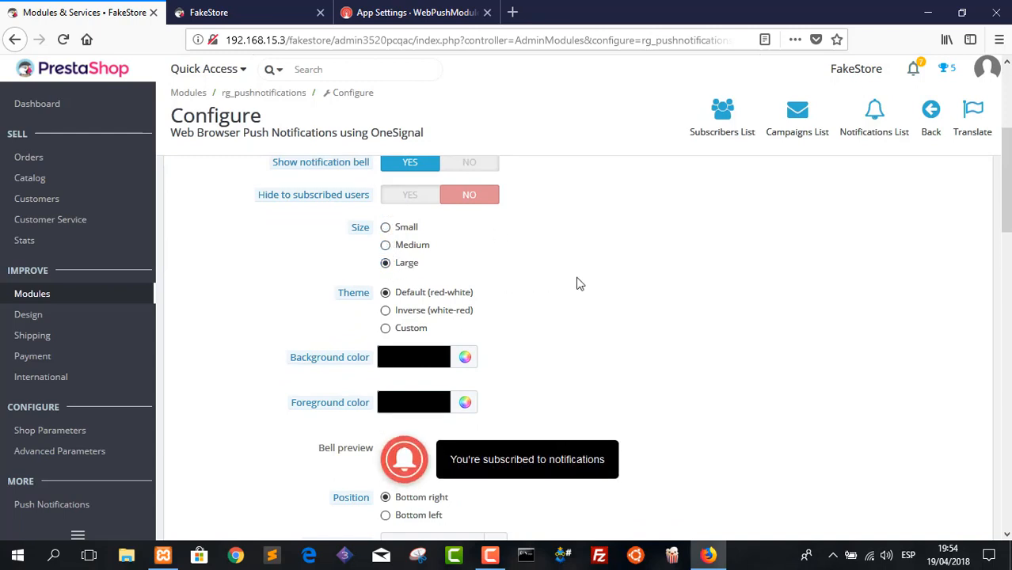
Step: Switch the bell to the Custom theme with background color #4c7cff and foreground color #fff978
left_click(387, 310)
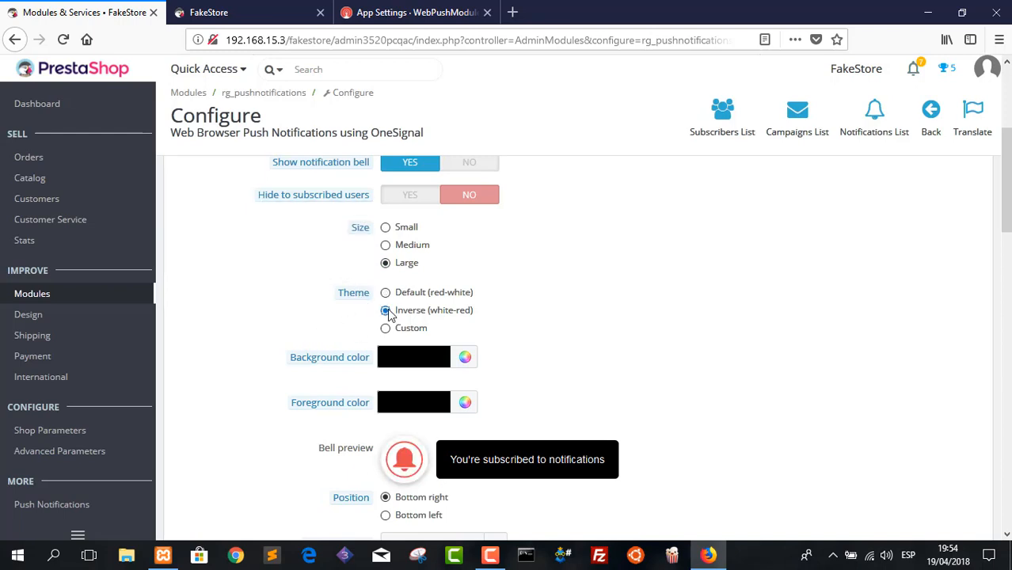
left_click(386, 293)
left_click(387, 311)
left_click(385, 329)
left_click(465, 358)
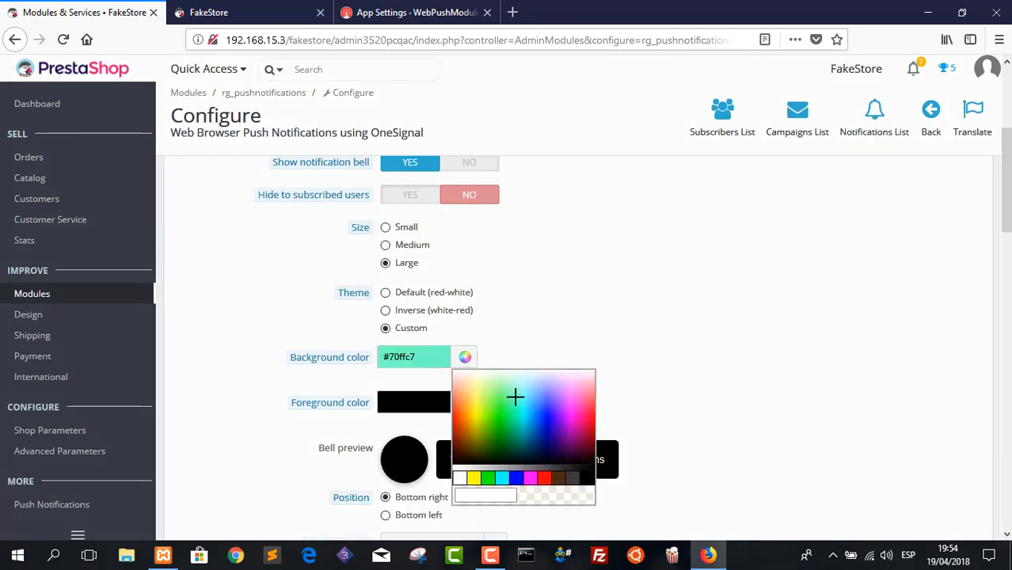
left_click(540, 402)
left_click(465, 402)
left_click(475, 440)
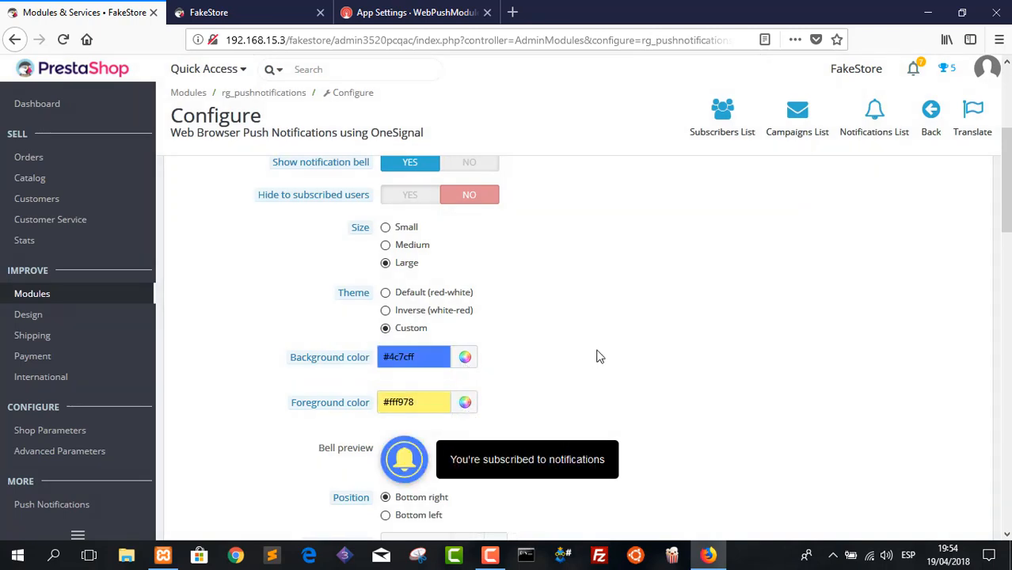
Step: Set the bell's theme to Inverse (white-red) and its position to Bottom right
left_click(386, 310)
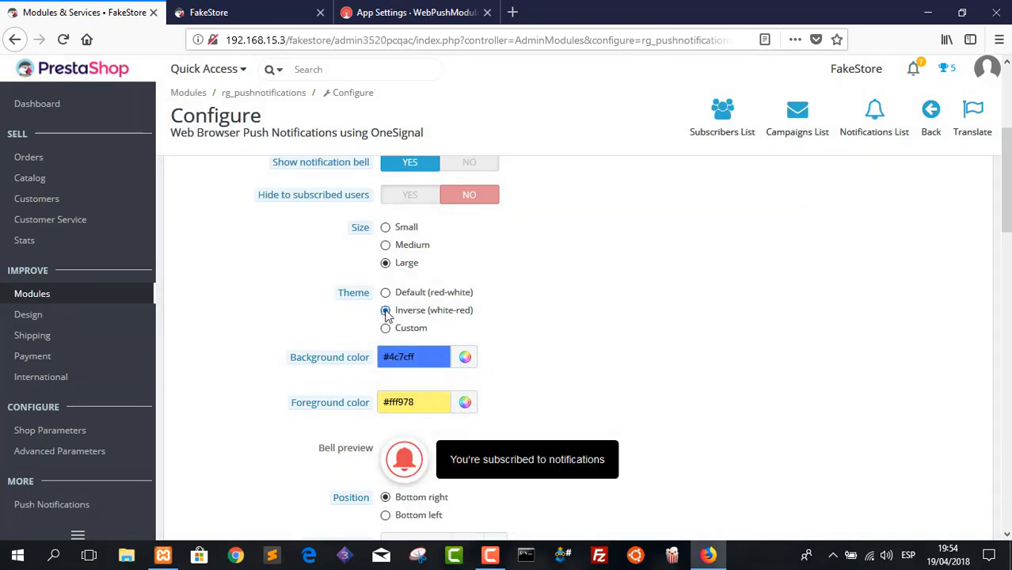
scroll(262, 354, "down", 3)
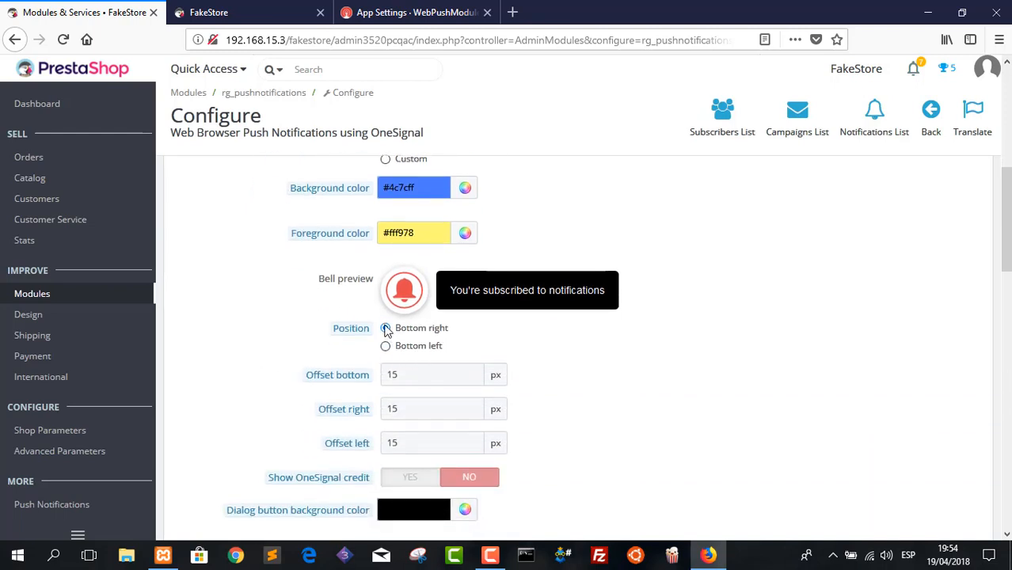
left_click(385, 346)
left_click(417, 329)
Step: Try showing the OneSignal credit in the bell's dialog preview and turn it back off
scroll(610, 402, "down", 2)
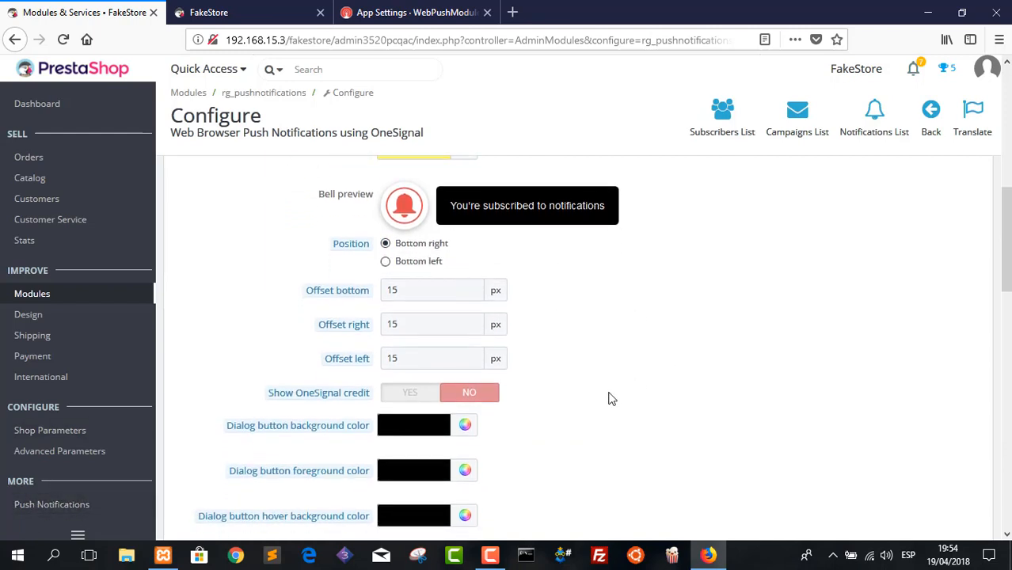
scroll(609, 368, "down", 2)
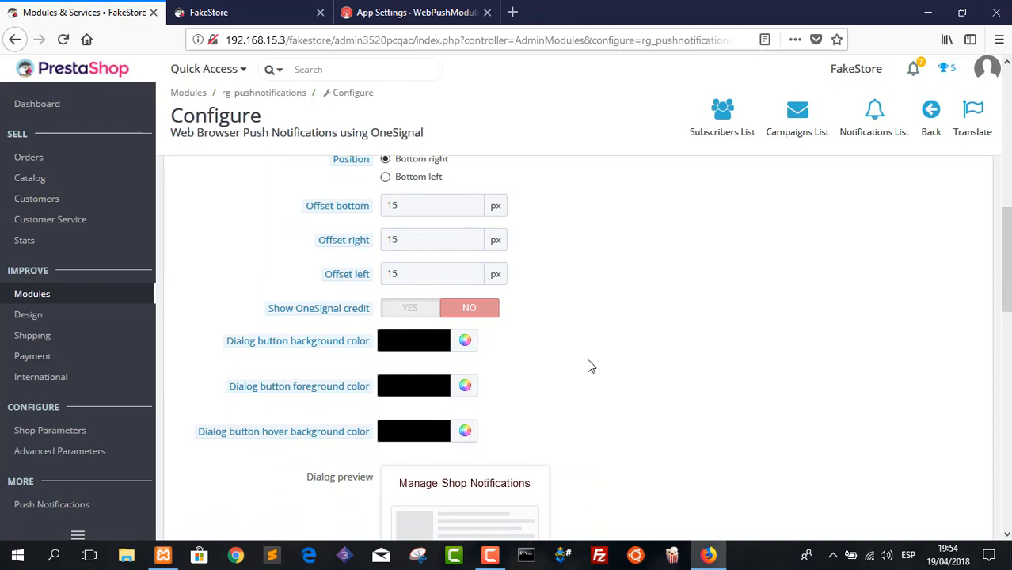
scroll(589, 366, "down", 2)
scroll(588, 353, "up", 2)
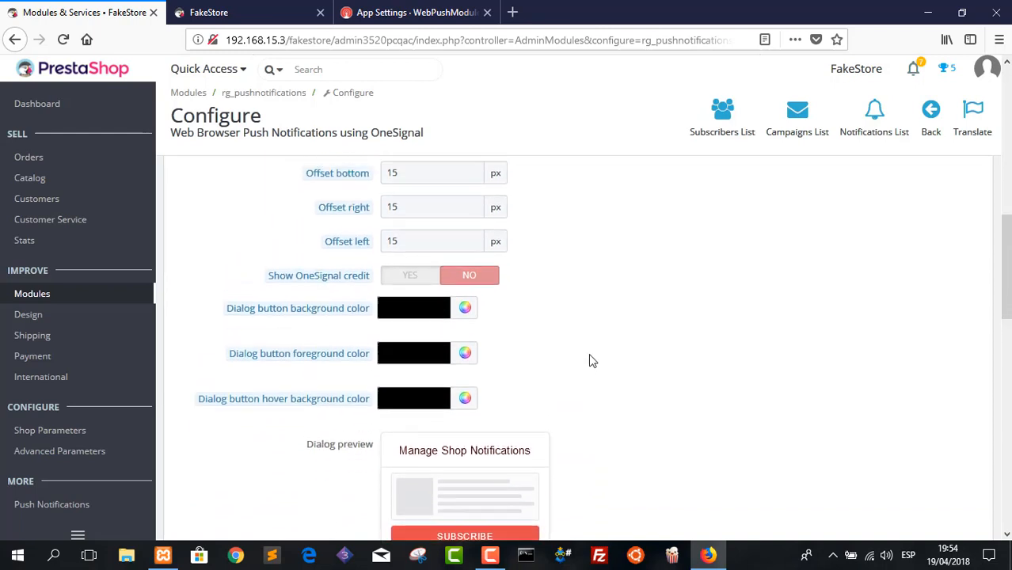
scroll(588, 354, "down", 2)
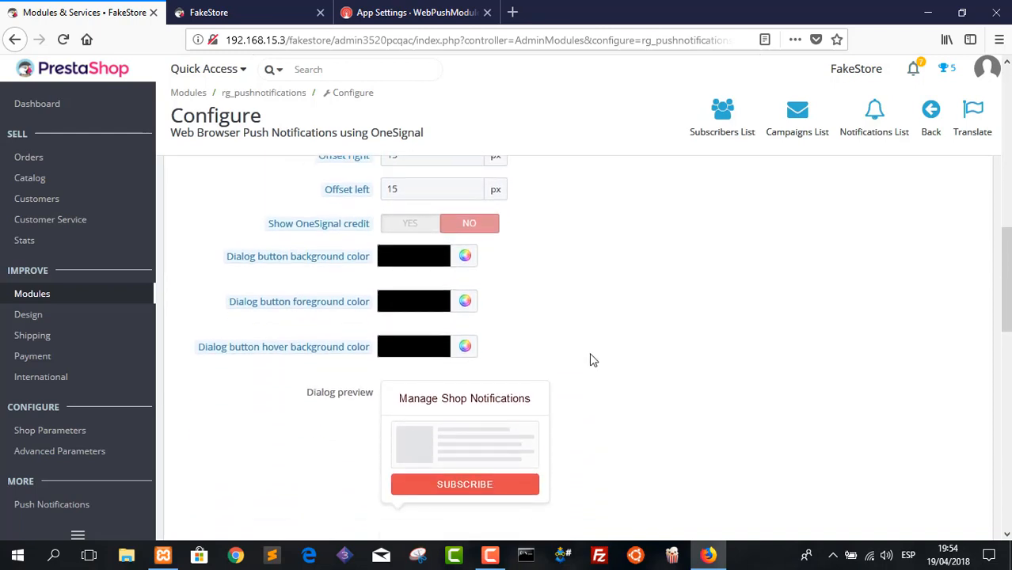
left_click(397, 225)
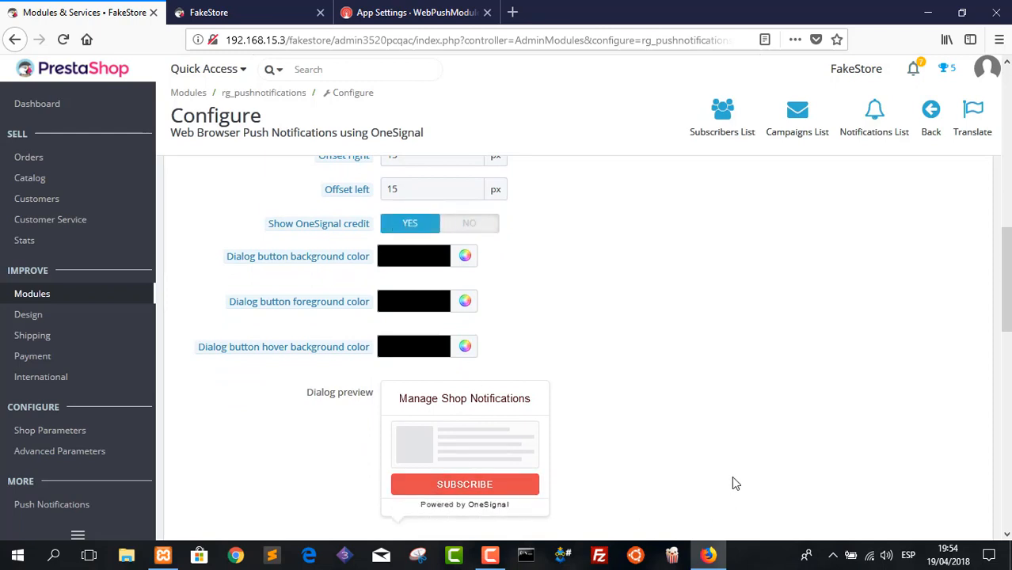
left_click(482, 224)
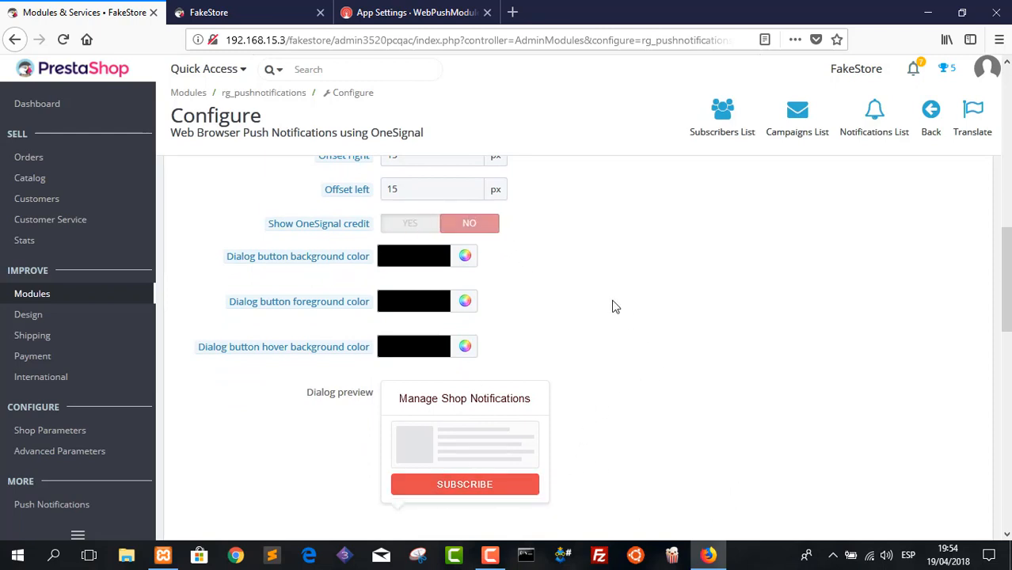
Step: Compare the main dialog title text with the heading in the bell's dialog preview
scroll(617, 309, "down", 2)
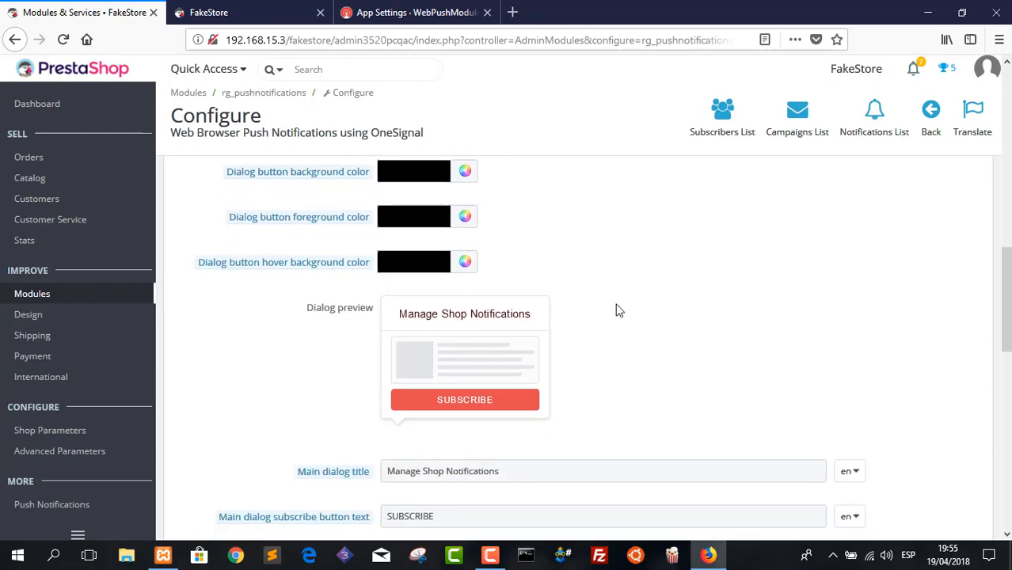
scroll(278, 382, "down", 2)
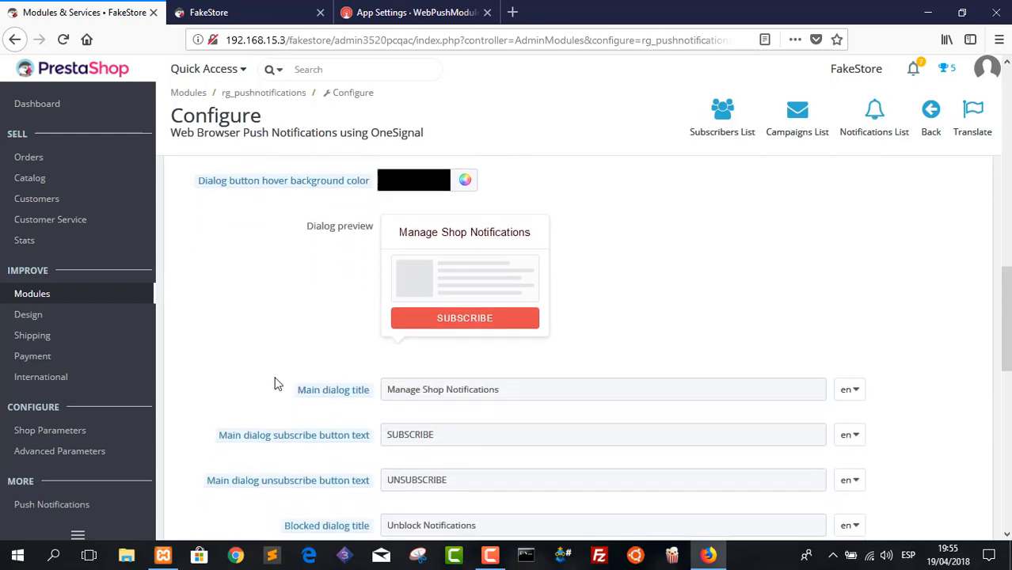
left_click_drag(510, 386, 371, 386)
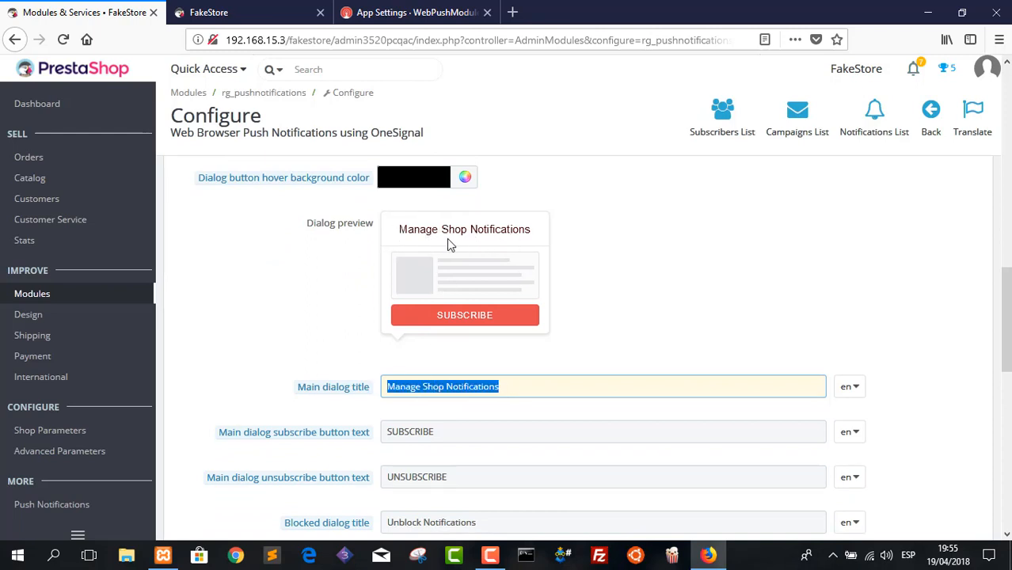
left_click(657, 343)
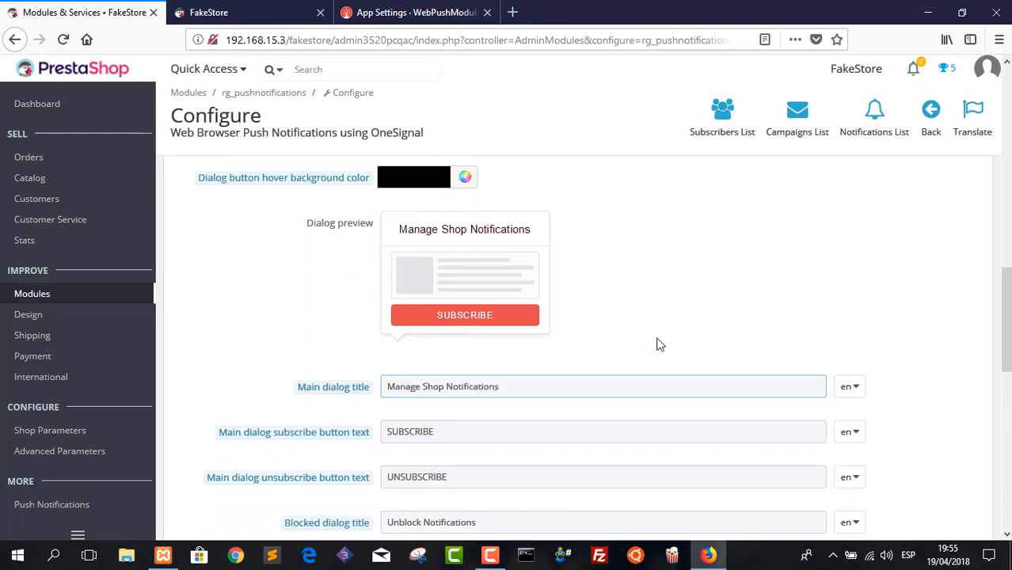
Step: Compare the main dialog subscribe button text with the button in the bell's dialog preview
left_click(446, 433)
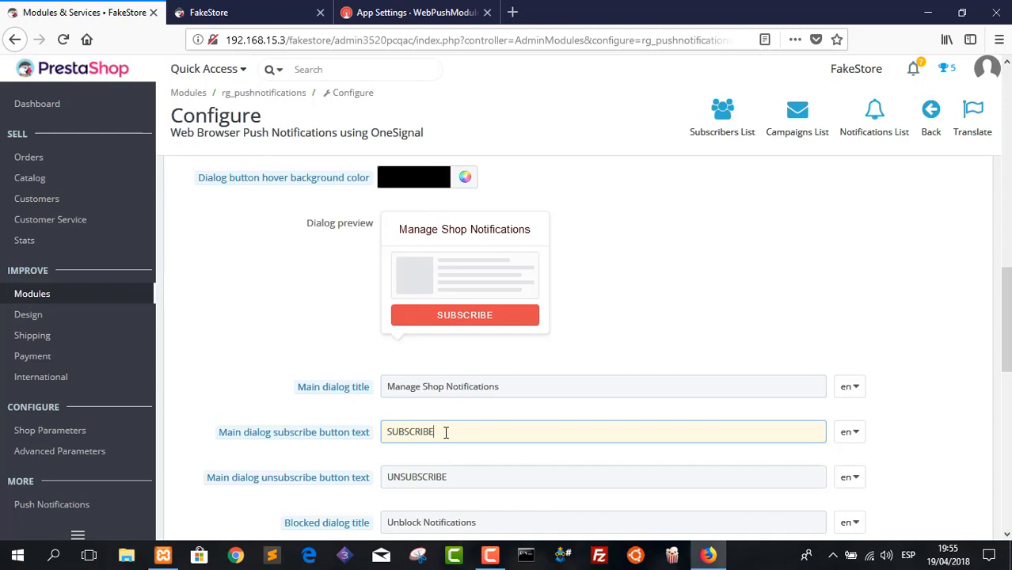
left_click_drag(446, 432, 367, 431)
left_click(440, 431)
left_click(750, 285)
scroll(356, 403, "down", 1)
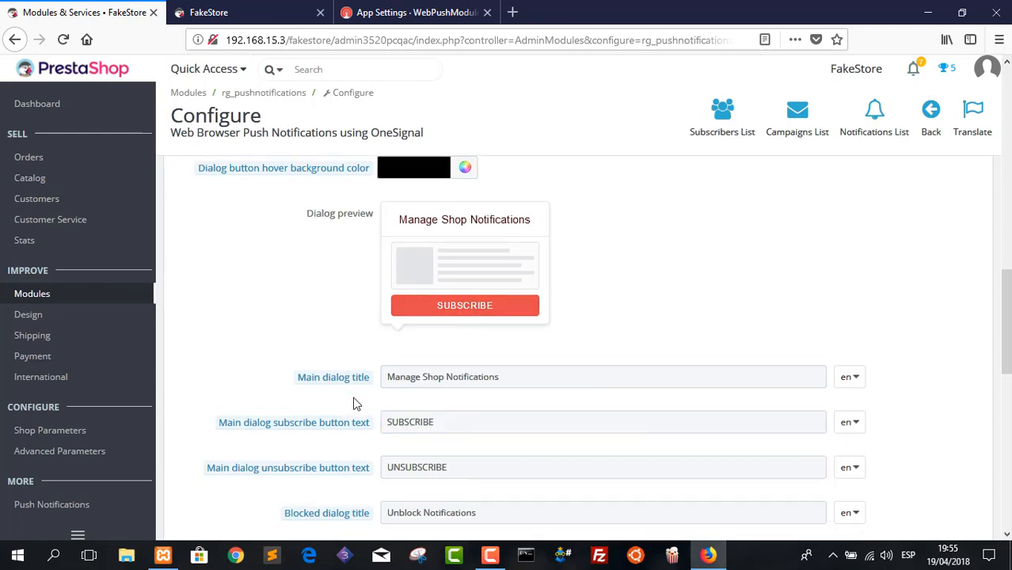
Step: Save the notification bell configuration with the existing dialog texts, messages and tips
scroll(243, 423, "down", 1)
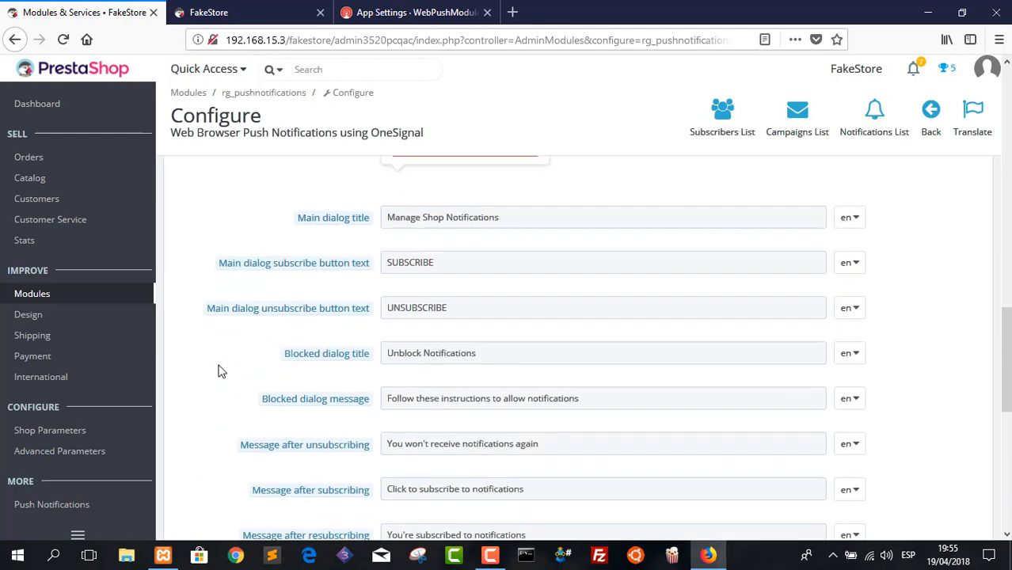
scroll(222, 372, "down", 1)
scroll(224, 369, "down", 2)
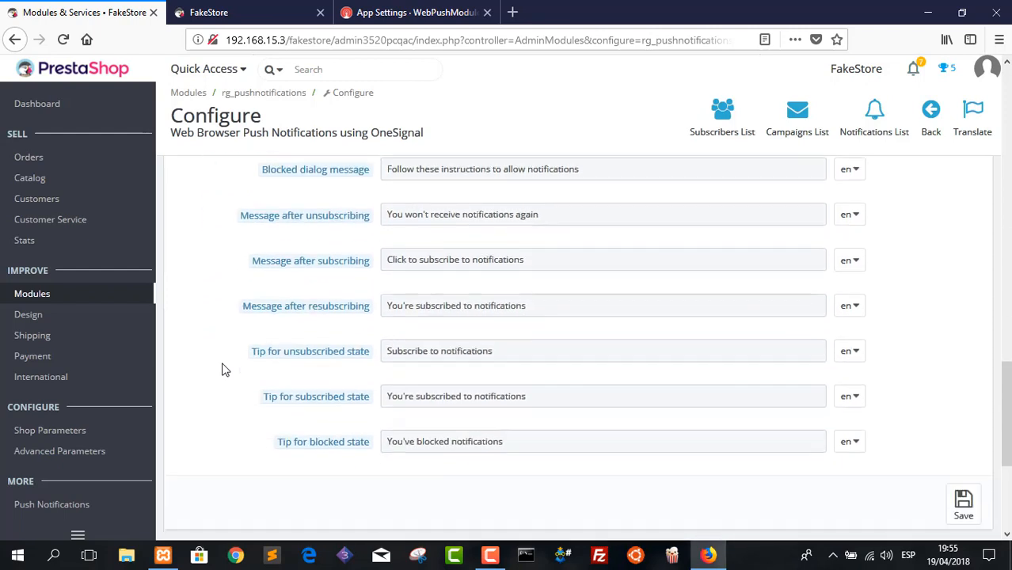
left_click(957, 479)
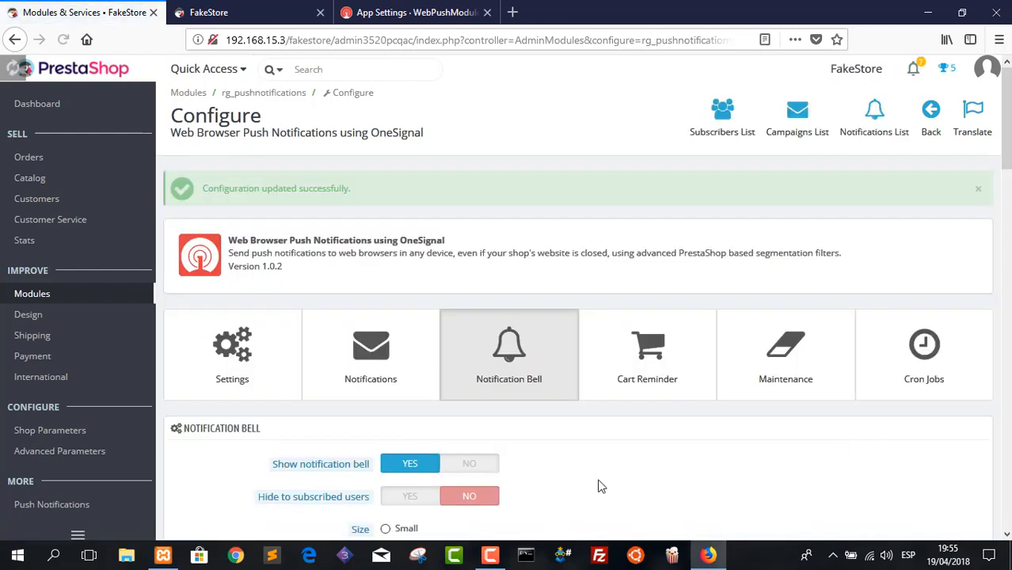
Step: Open the Cart Reminder settings and activate the cart reminder
left_click(644, 381)
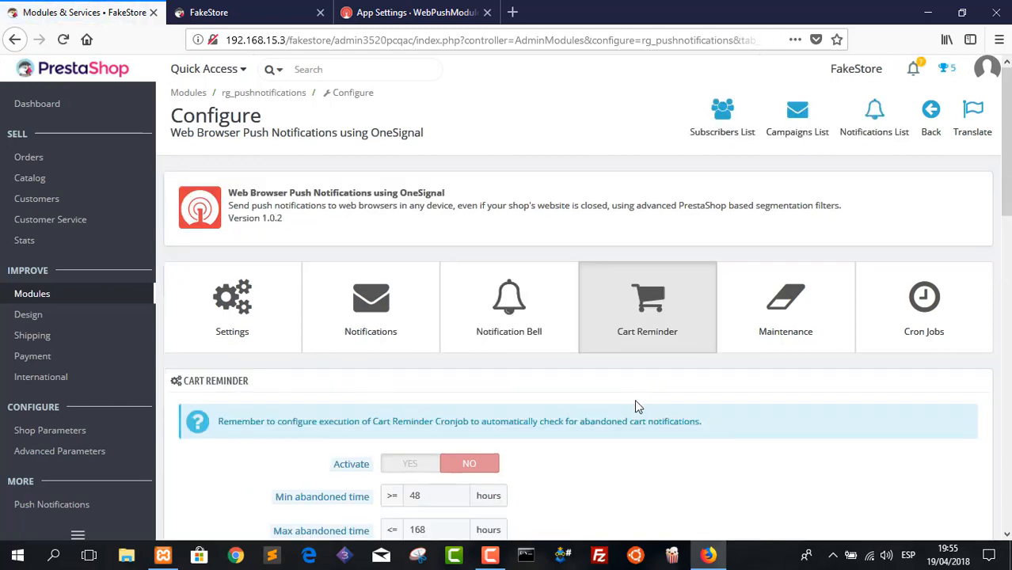
scroll(653, 442, "down", 2)
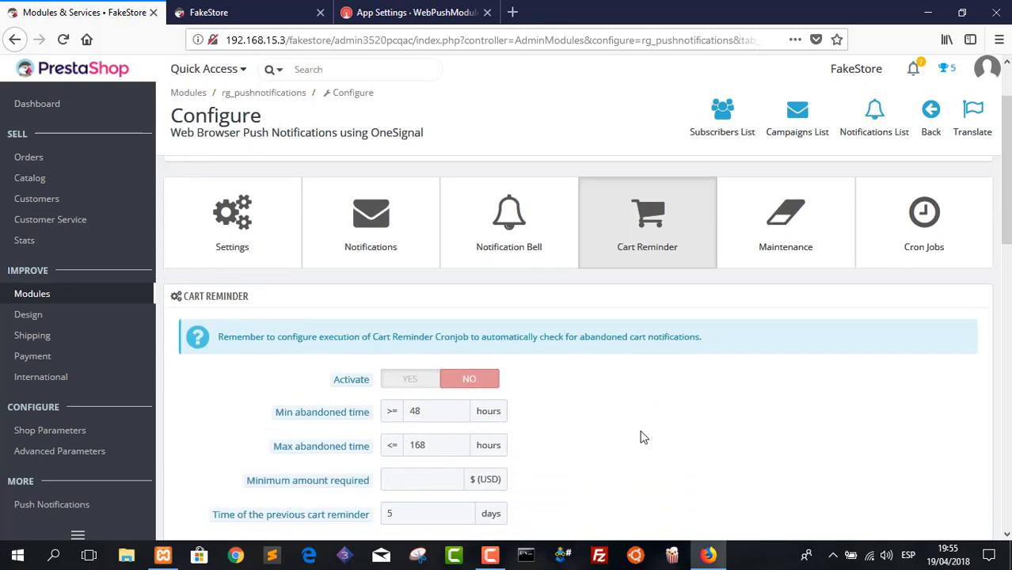
left_click(406, 382)
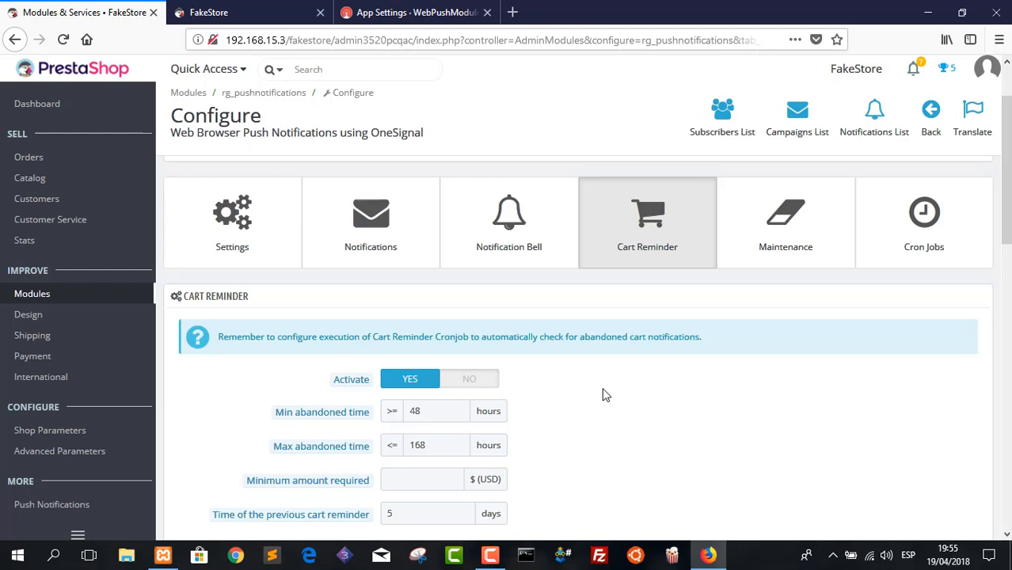
Step: Set the cart reminder's minimum abandoned time to 5 hours and its maximum abandoned time to 400 hours
scroll(646, 414, "down", 2)
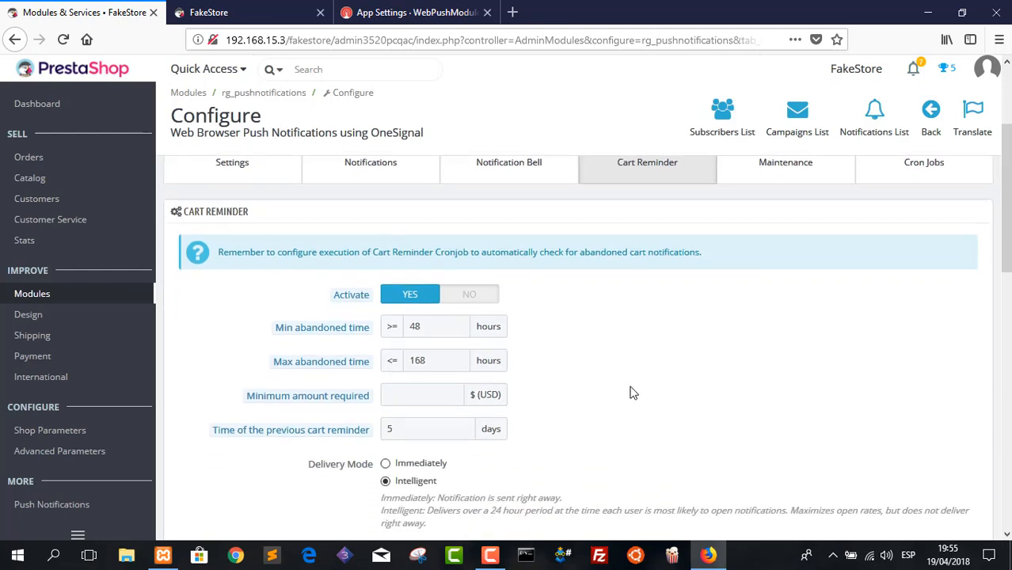
left_click_drag(447, 328, 391, 323)
mouse_move(343, 338)
left_click(555, 353)
mouse_move(343, 368)
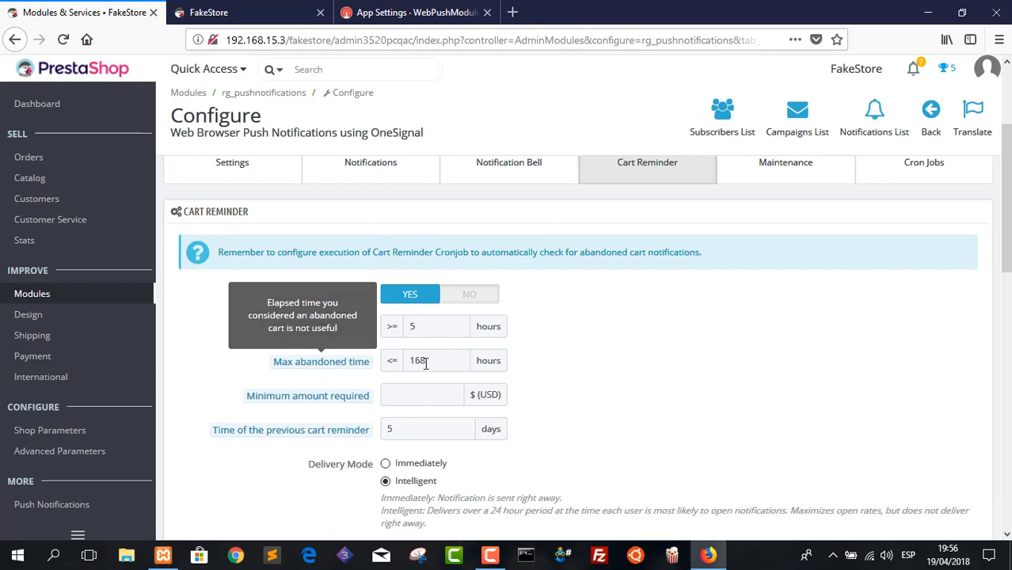
left_click_drag(434, 362, 378, 364)
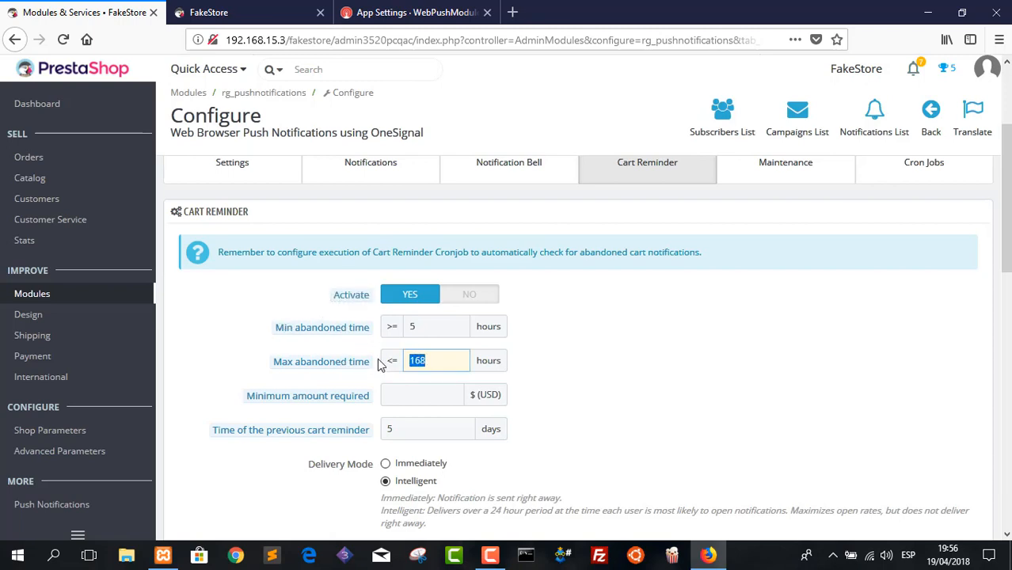
type("400")
left_click(620, 366)
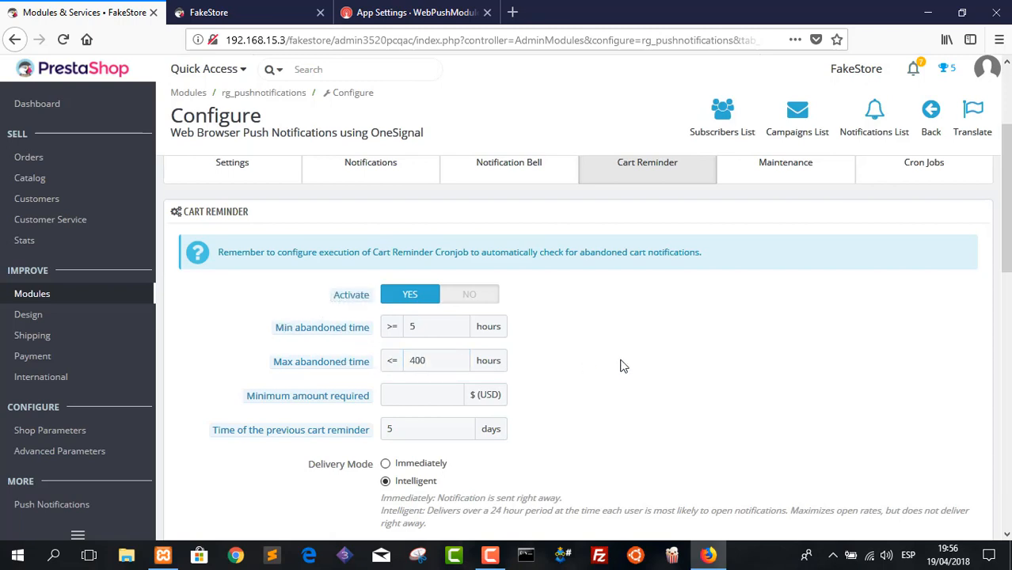
Step: Set the minimum amount required for an abandoned cart to 10 USD
mouse_move(327, 403)
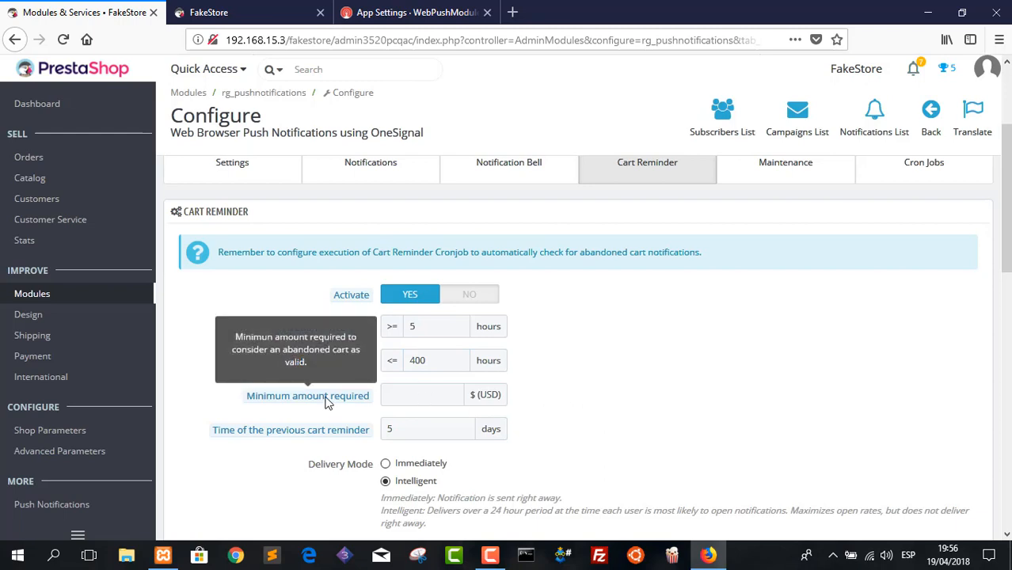
left_click(389, 398)
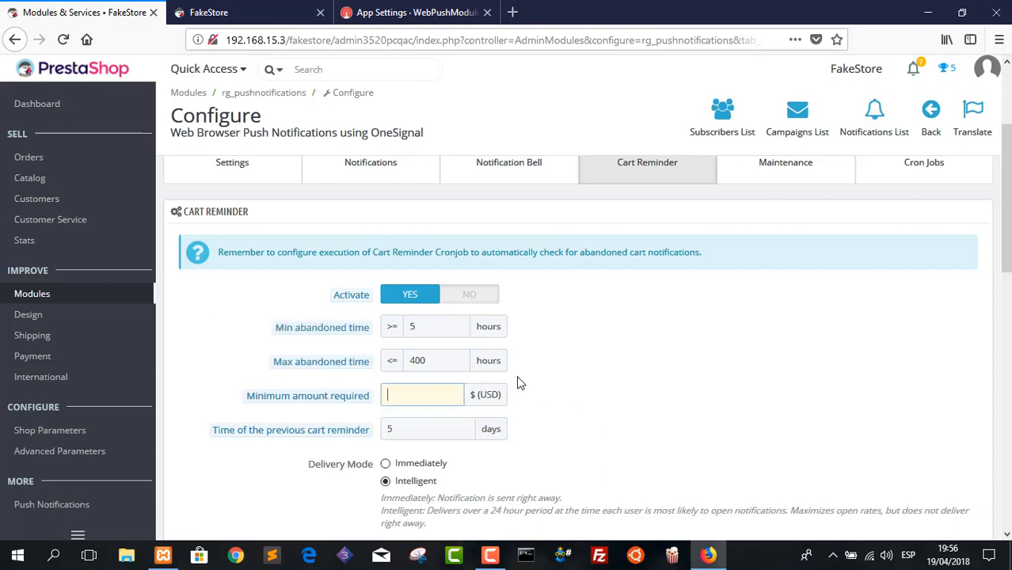
type("10")
left_click(682, 381)
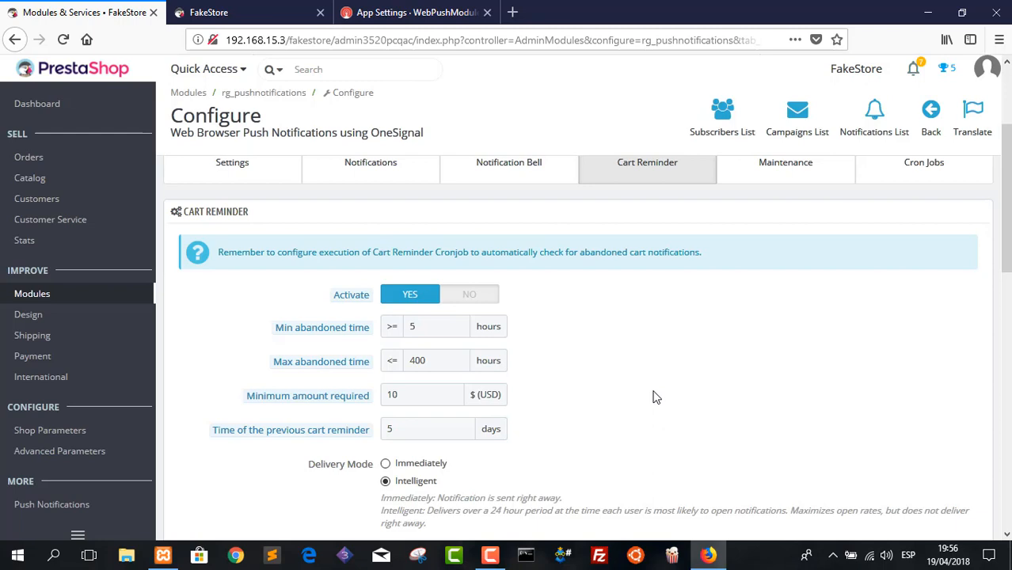
Step: Set the time of the previous cart reminder to 1 day
scroll(653, 393, "down", 2)
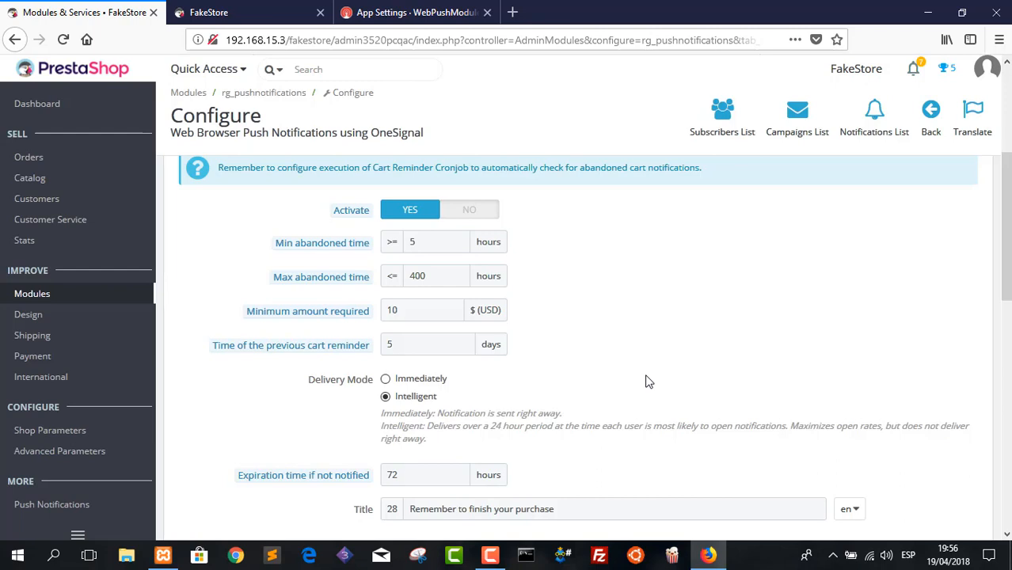
left_click_drag(416, 339, 349, 353)
type("1")
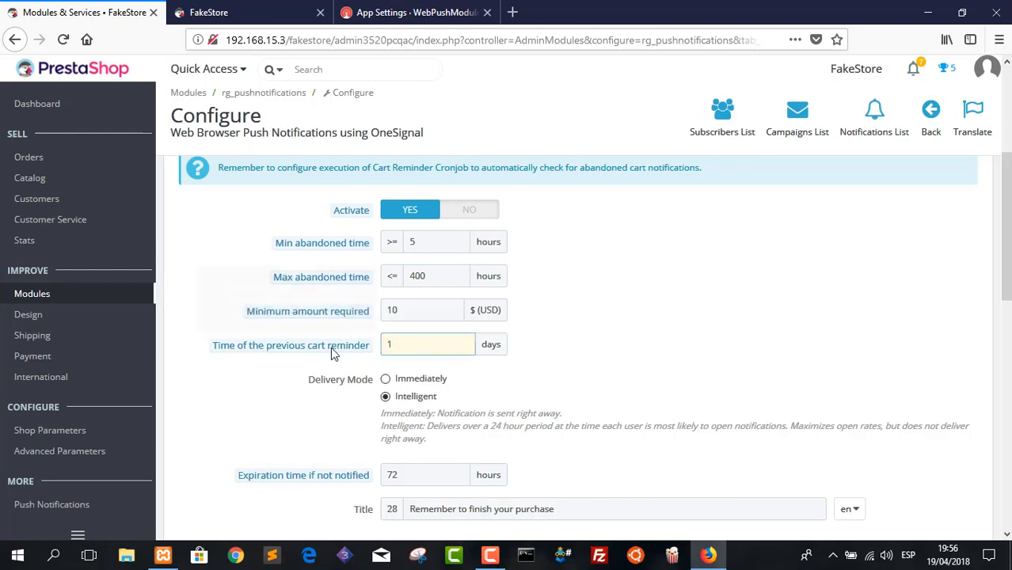
mouse_move(327, 354)
Step: Read the two delivery mode descriptions and set the cart reminder's delivery mode to Immediately
left_click_drag(380, 413, 576, 421)
left_click_drag(443, 450, 380, 431)
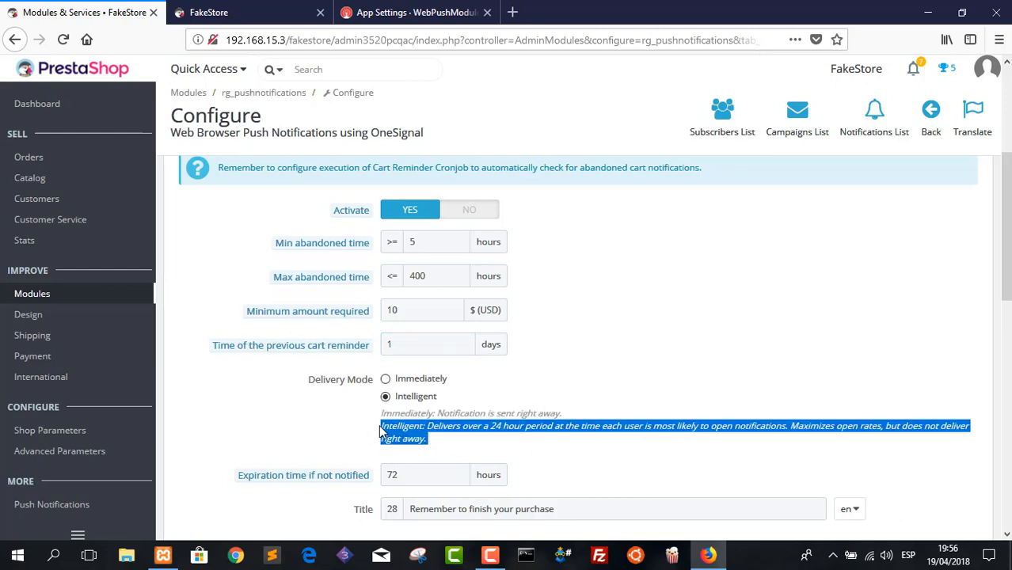
left_click(451, 445)
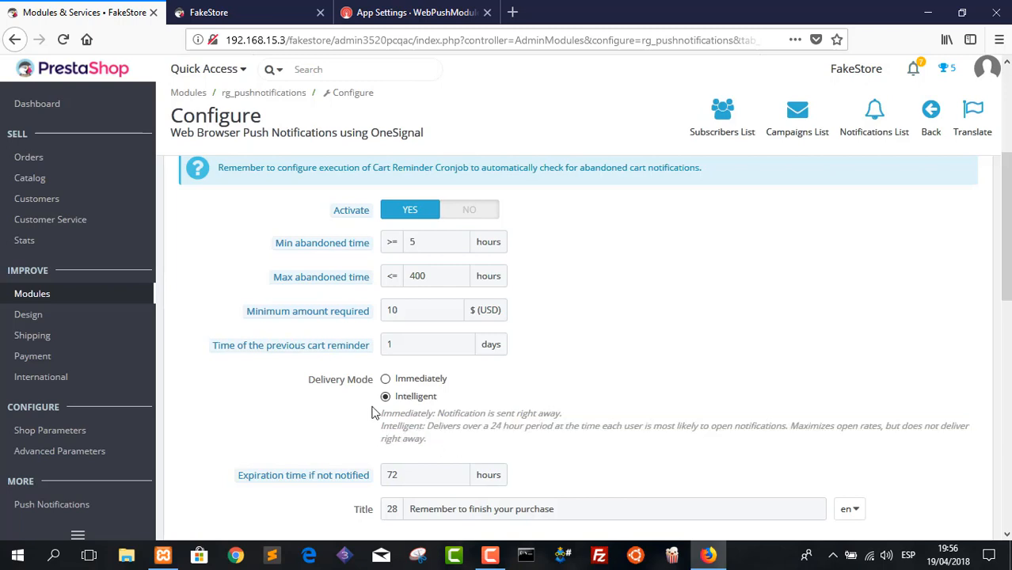
left_click(385, 379)
Step: Examine the cart reminder's expiration time, title, message, link and icon settings
scroll(323, 419, "down", 2)
mouse_move(311, 398)
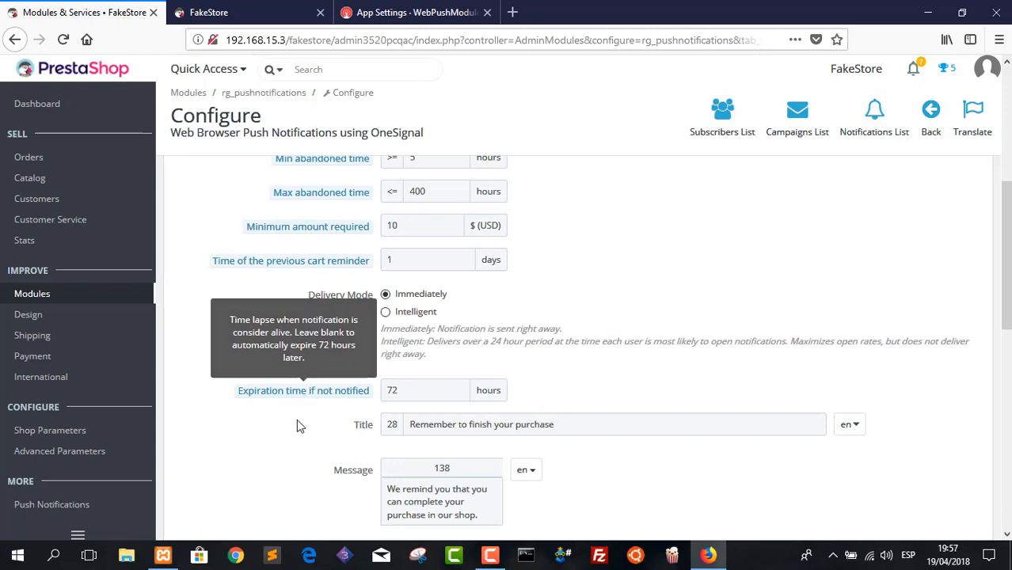
scroll(299, 432, "down", 2)
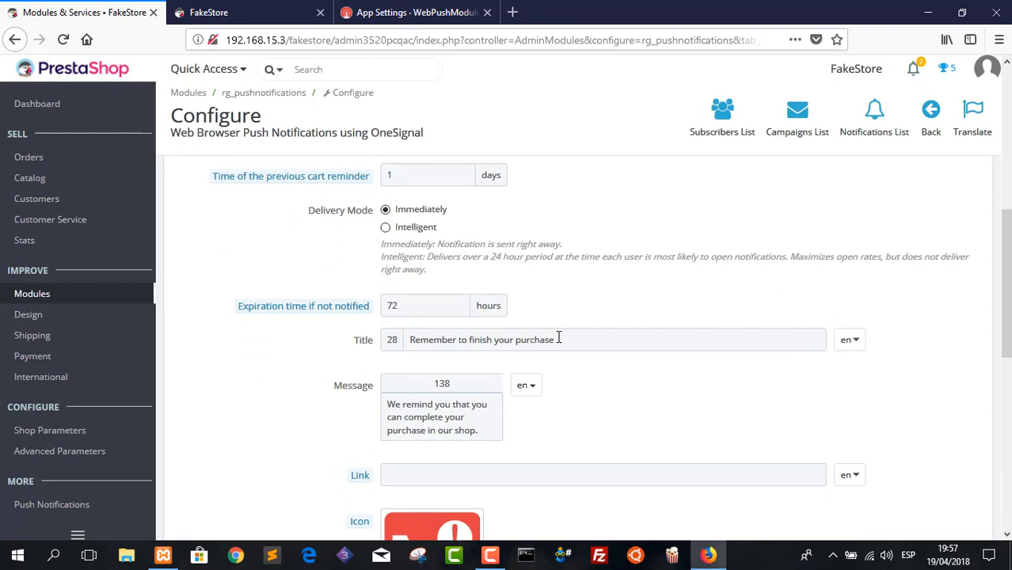
left_click_drag(558, 338, 376, 336)
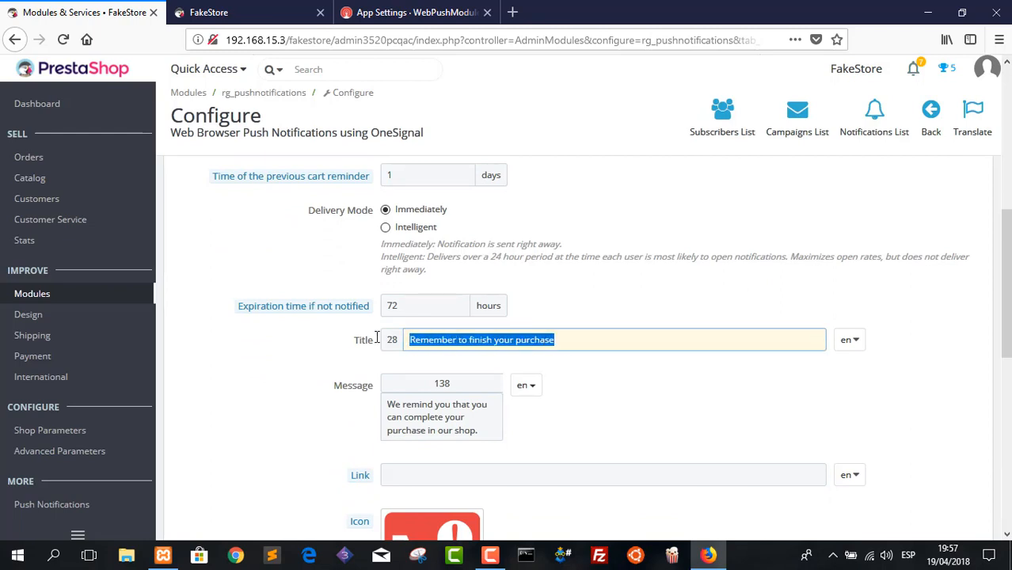
left_click(243, 380)
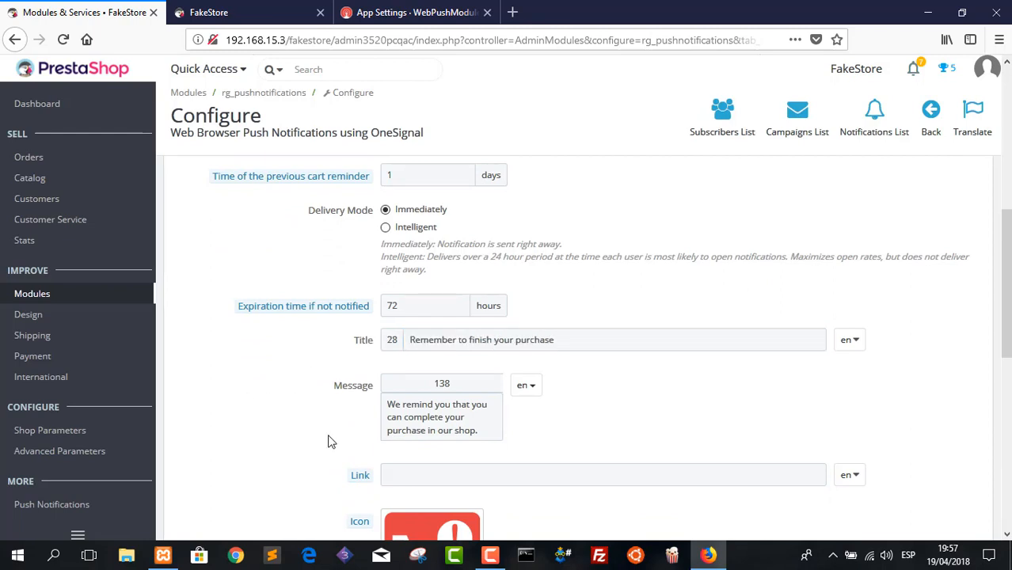
scroll(331, 441, "down", 2)
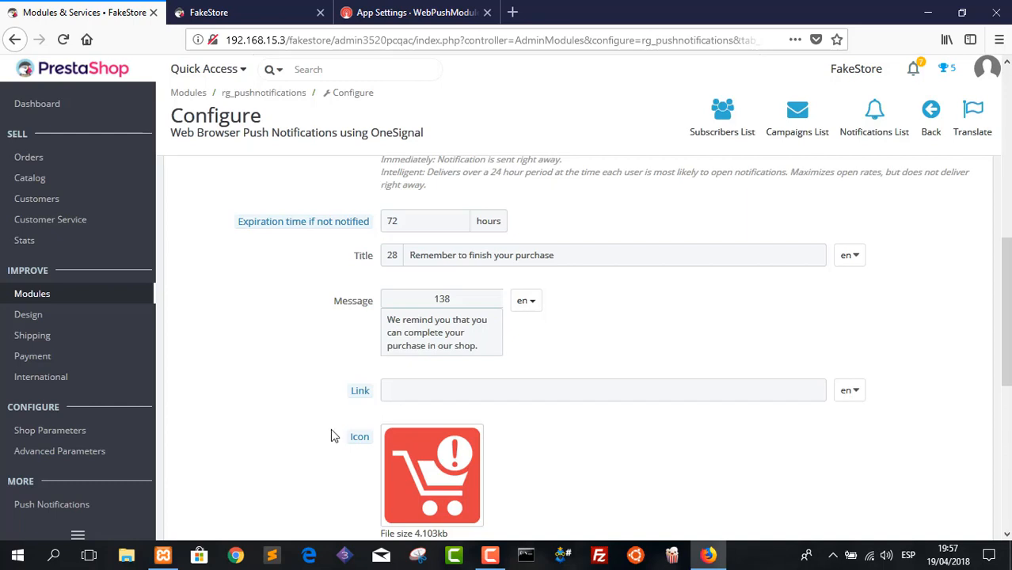
mouse_move(356, 402)
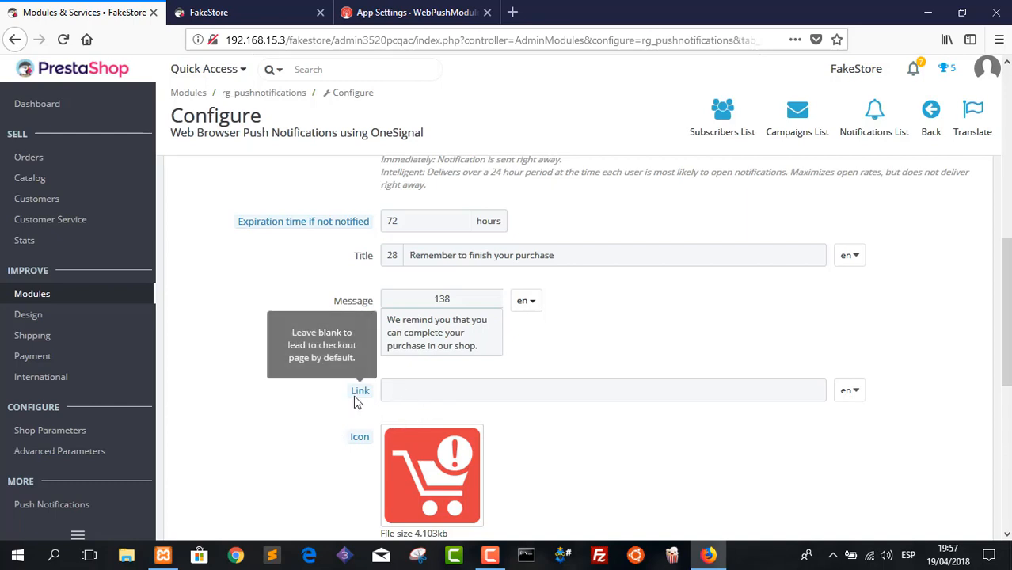
scroll(251, 423, "down", 2)
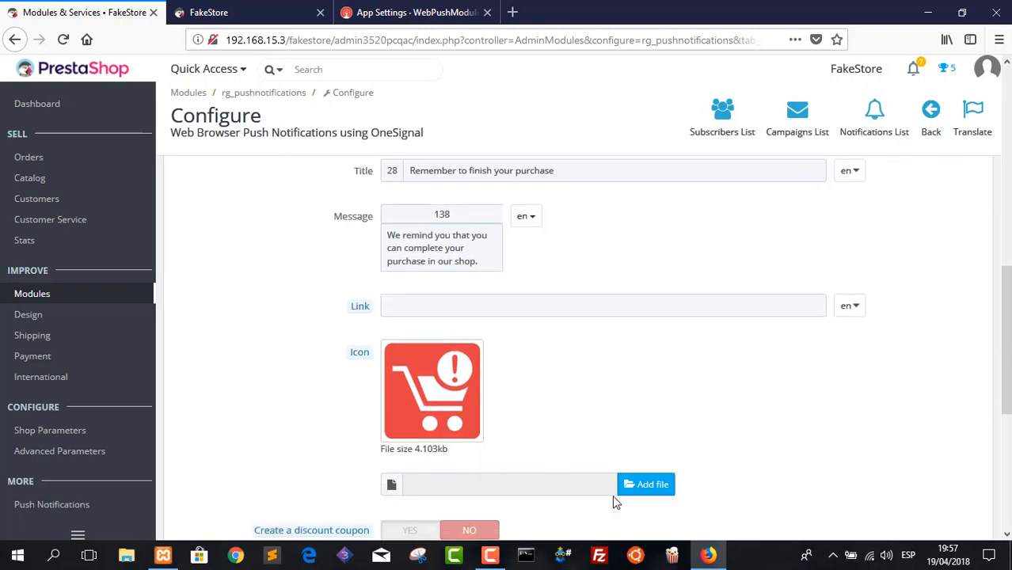
scroll(631, 412, "down", 2)
mouse_move(360, 277)
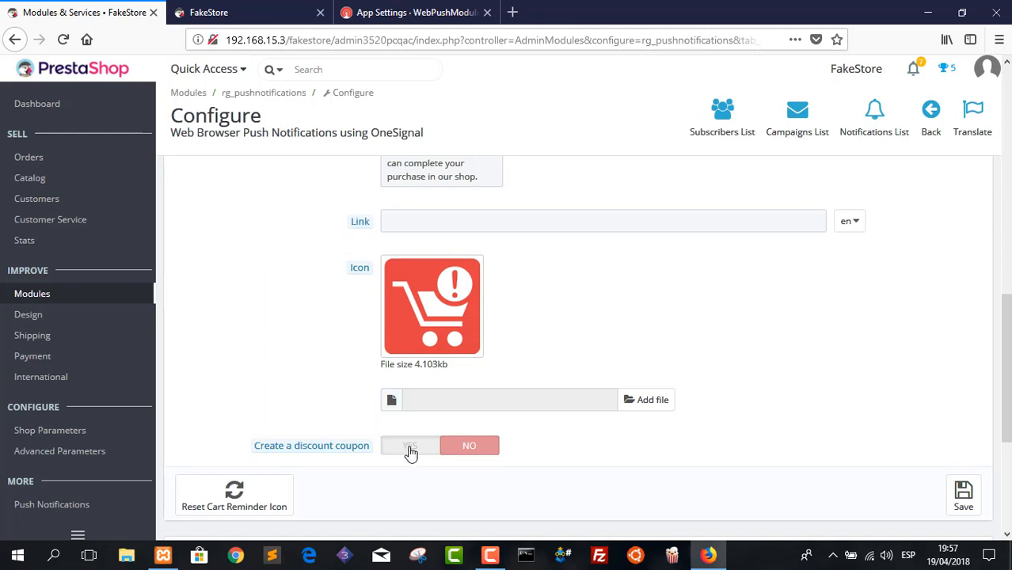
Step: Enable creating a discount coupon for the cart reminder and set its valid time to 72 hours
mouse_move(326, 453)
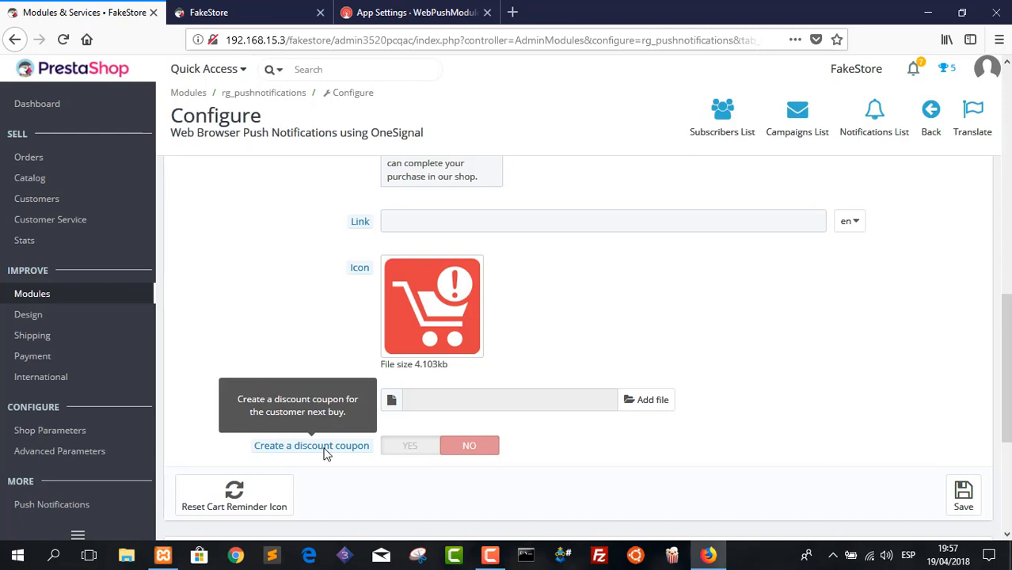
left_click(412, 449)
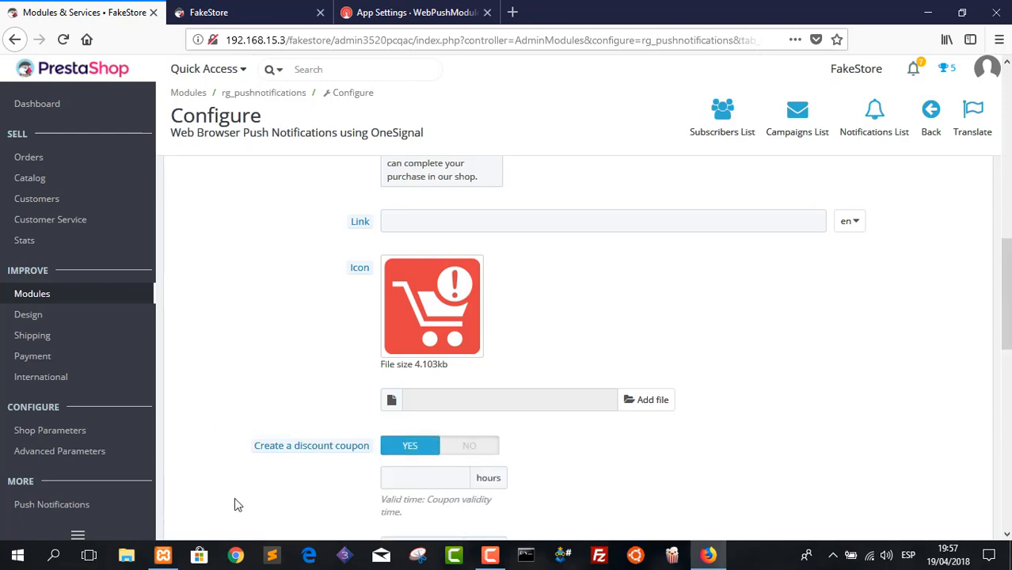
scroll(234, 498, "down", 2)
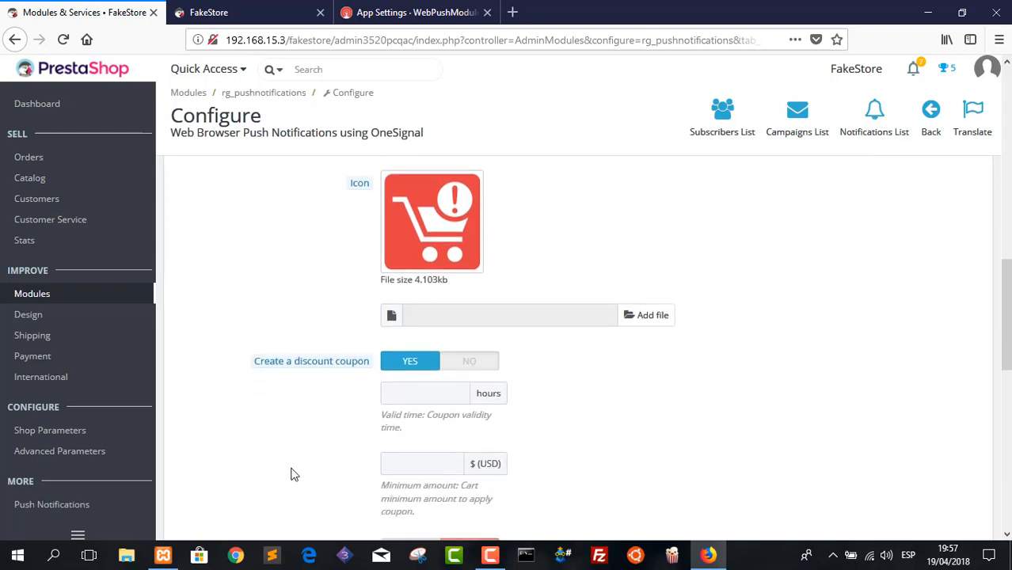
scroll(290, 474, "down", 2)
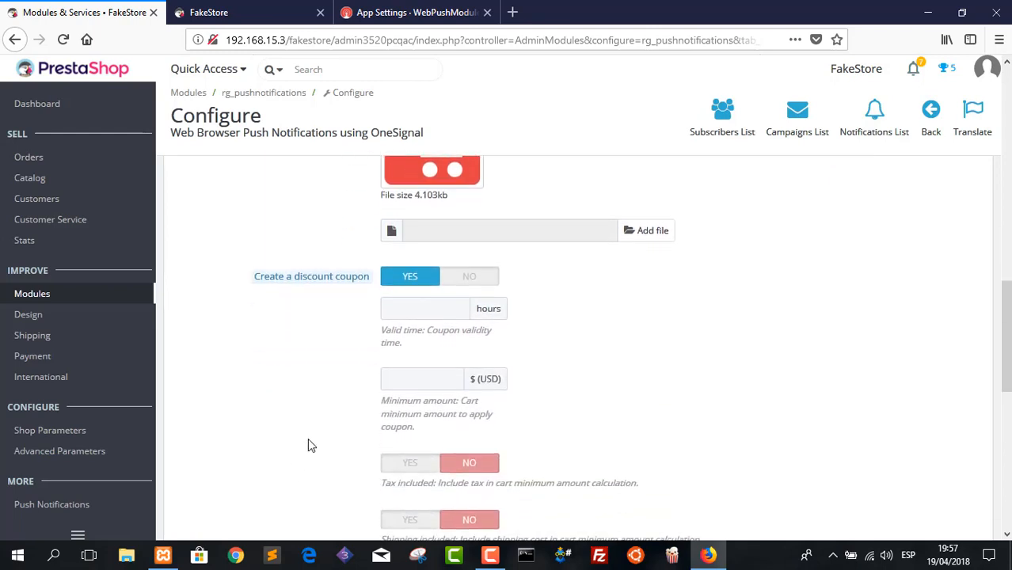
left_click(409, 308)
left_click(641, 338)
Step: Set the coupon's minimum cart amount to 10 USD
left_click(401, 381)
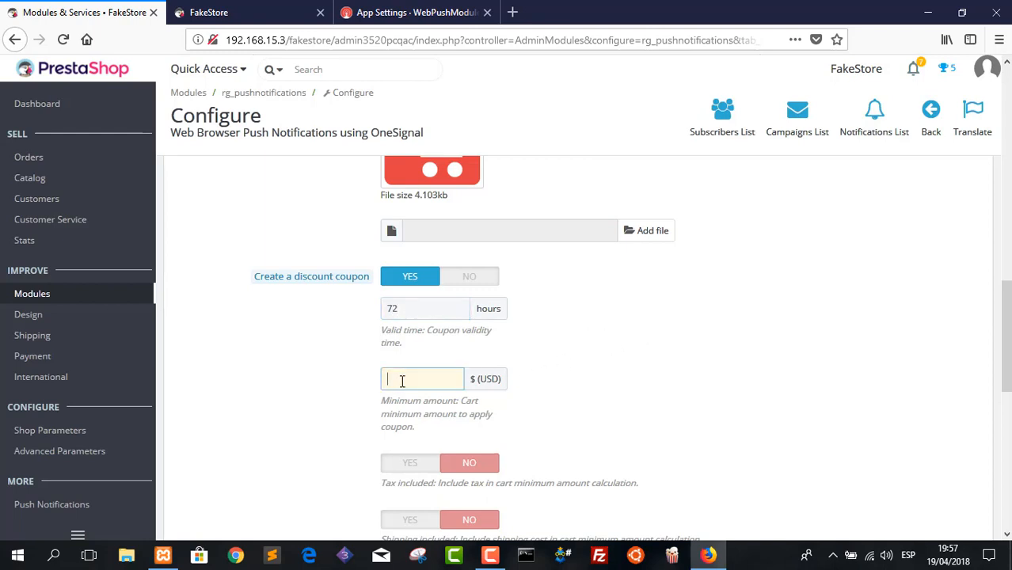
type("10")
left_click(615, 402)
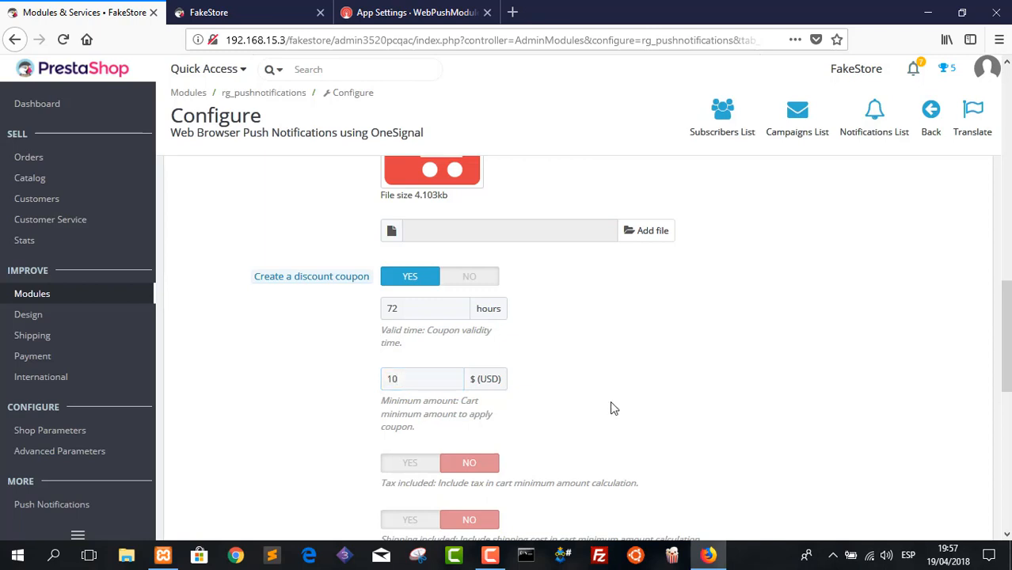
Step: Try including tax and shipping in the coupon's minimum amount calculation and turn both options back off
scroll(609, 406, "down", 2)
left_click(431, 382)
left_click(464, 380)
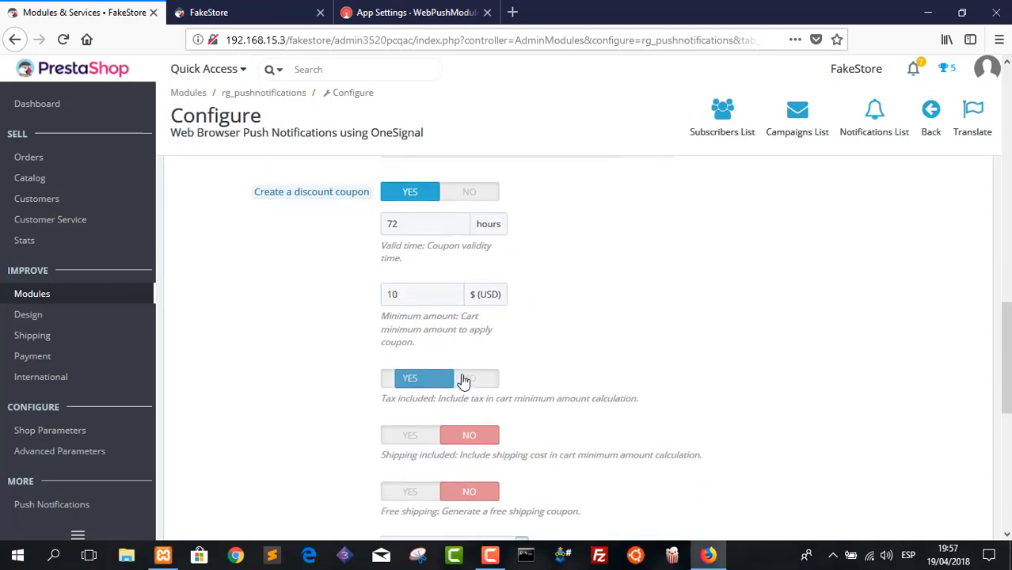
left_click(407, 443)
left_click(499, 439)
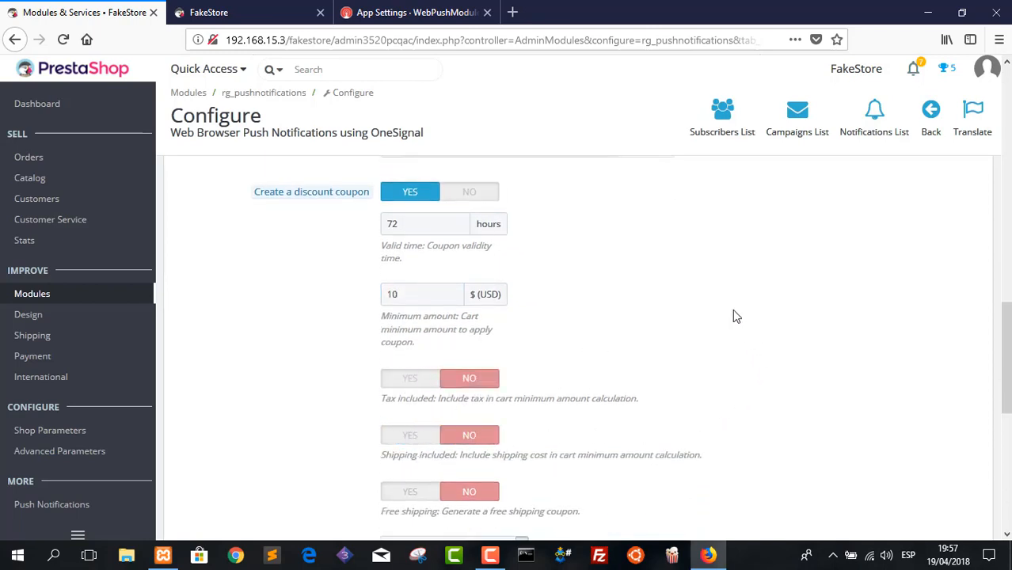
scroll(294, 424, "down", 2)
scroll(295, 424, "down", 2)
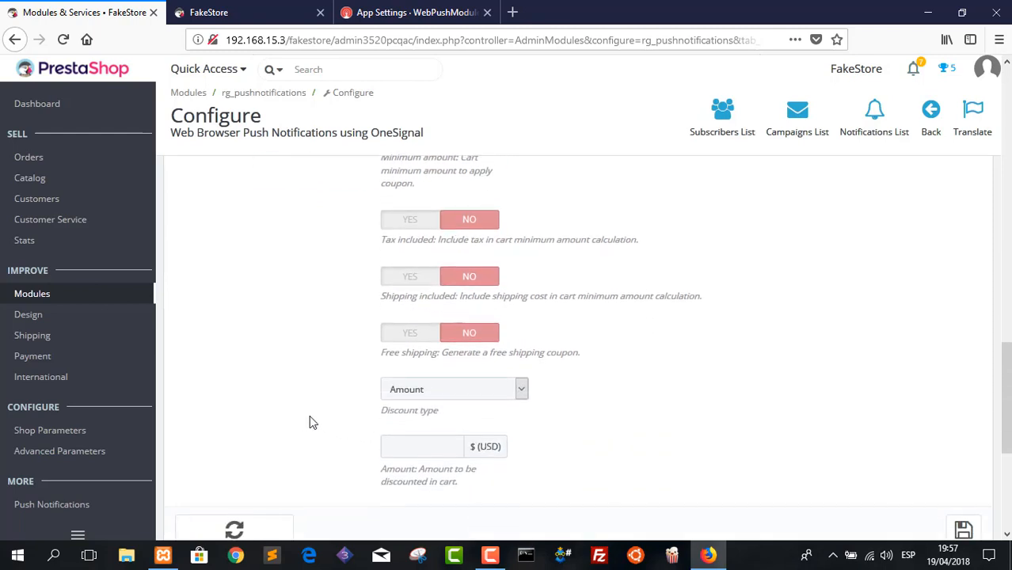
Step: Set the cart reminder coupon's discount type to Percent with an amount of 10% and save the settings
left_click(456, 381)
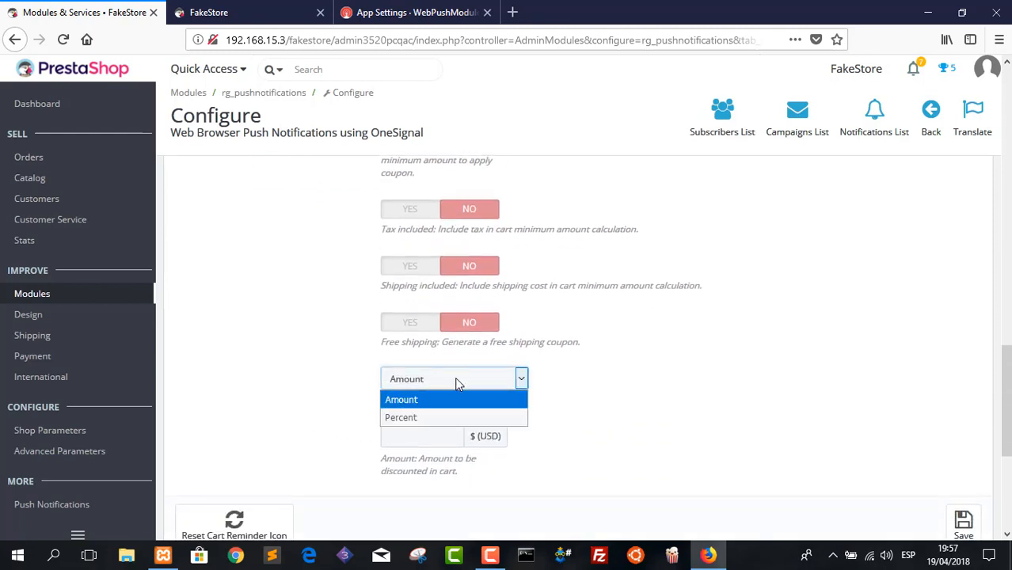
left_click(424, 417)
left_click(421, 432)
left_click(650, 427)
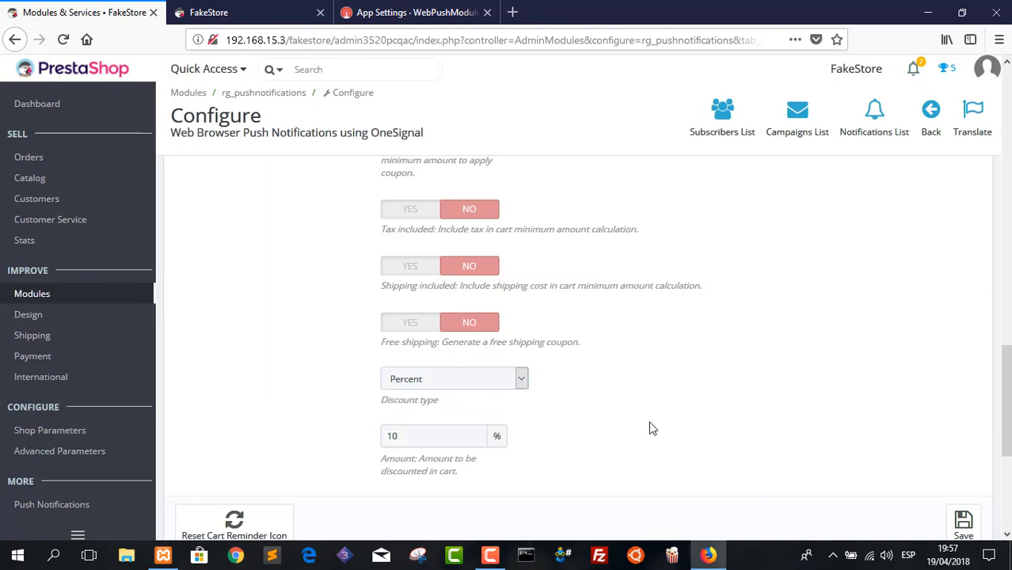
scroll(650, 425, "down", 2)
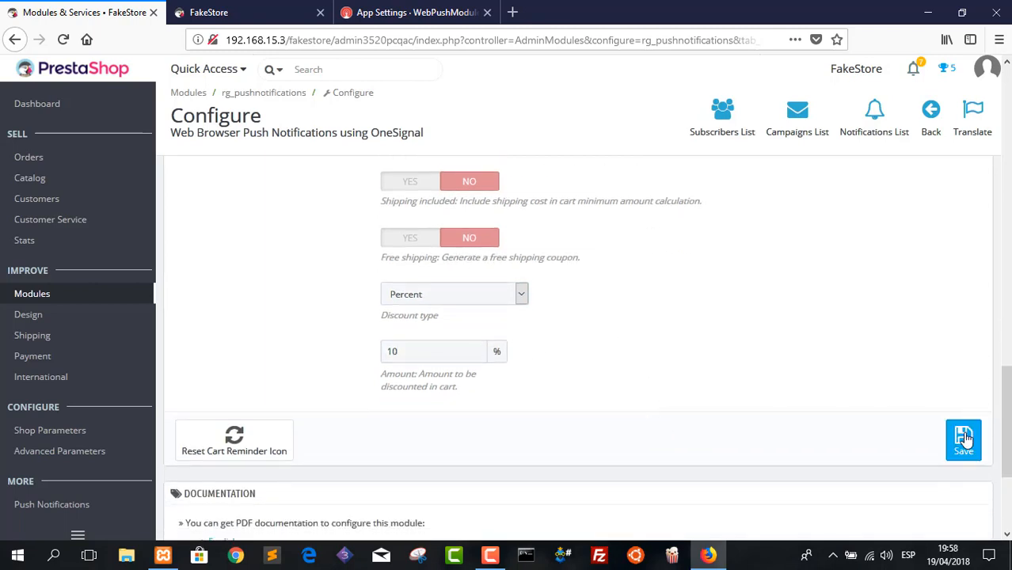
left_click(964, 440)
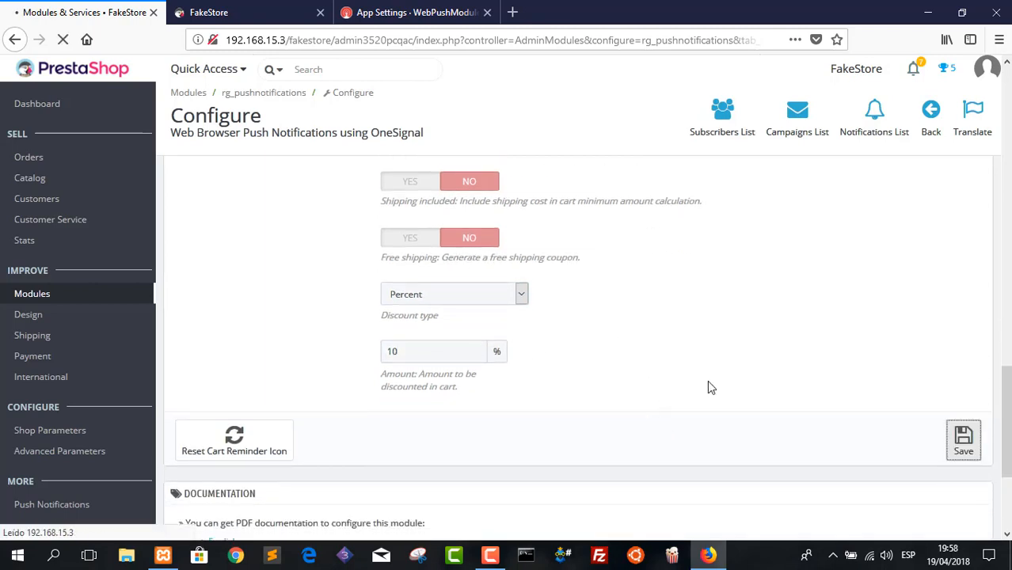
Step: Open the push notifications module's Maintenance settings
scroll(730, 435, "down", 2)
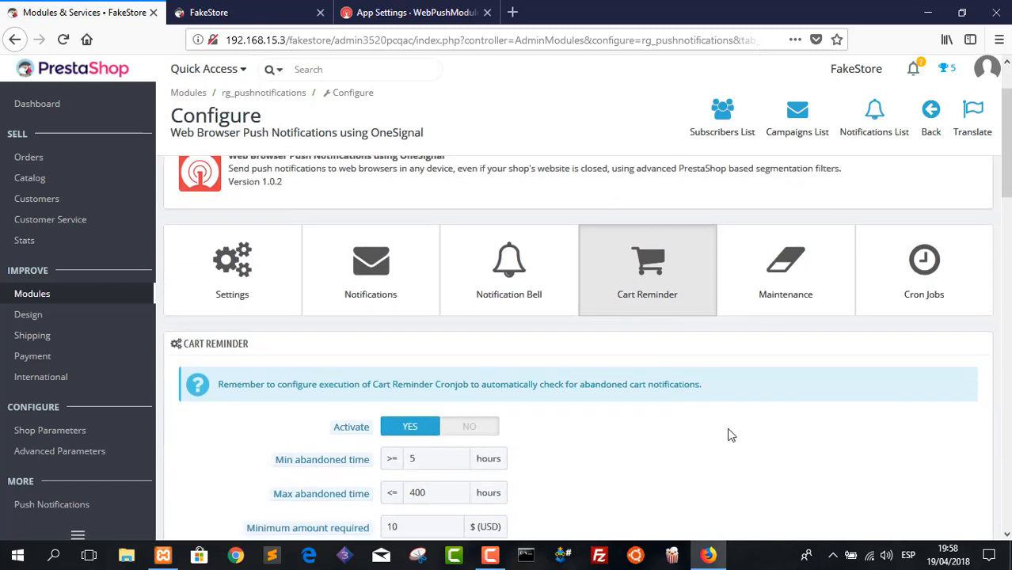
left_click(789, 291)
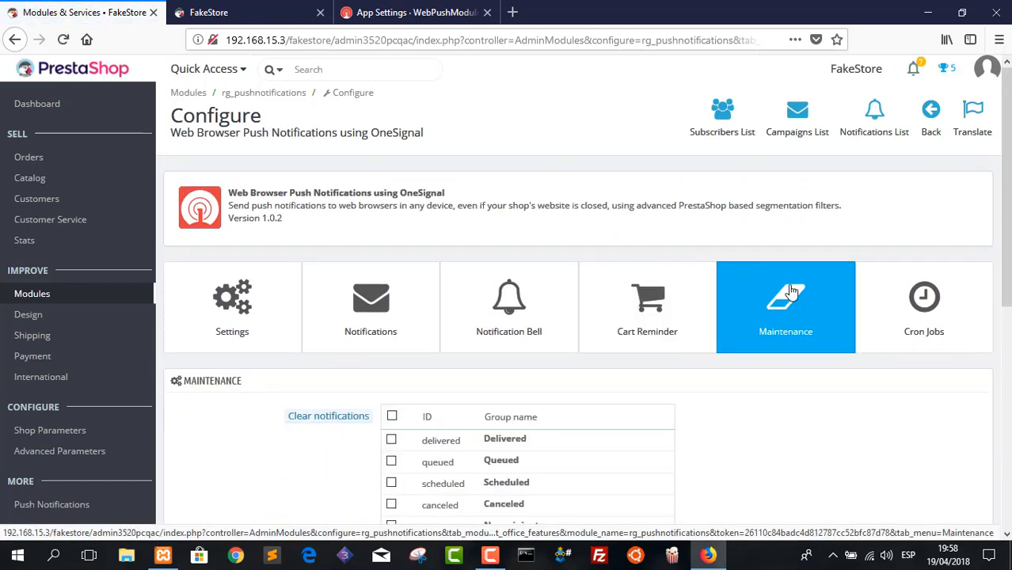
scroll(244, 406, "down", 4)
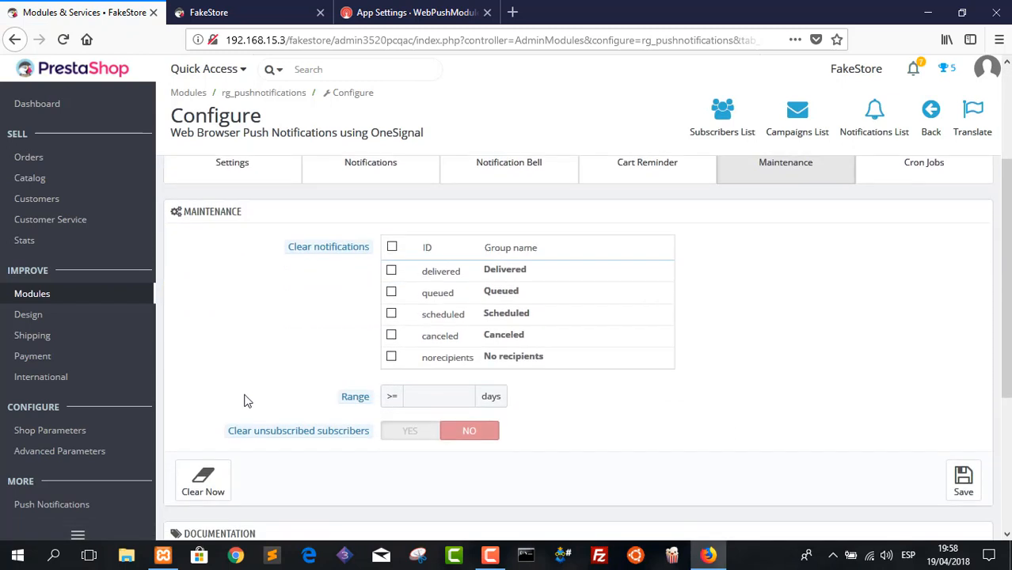
mouse_move(341, 255)
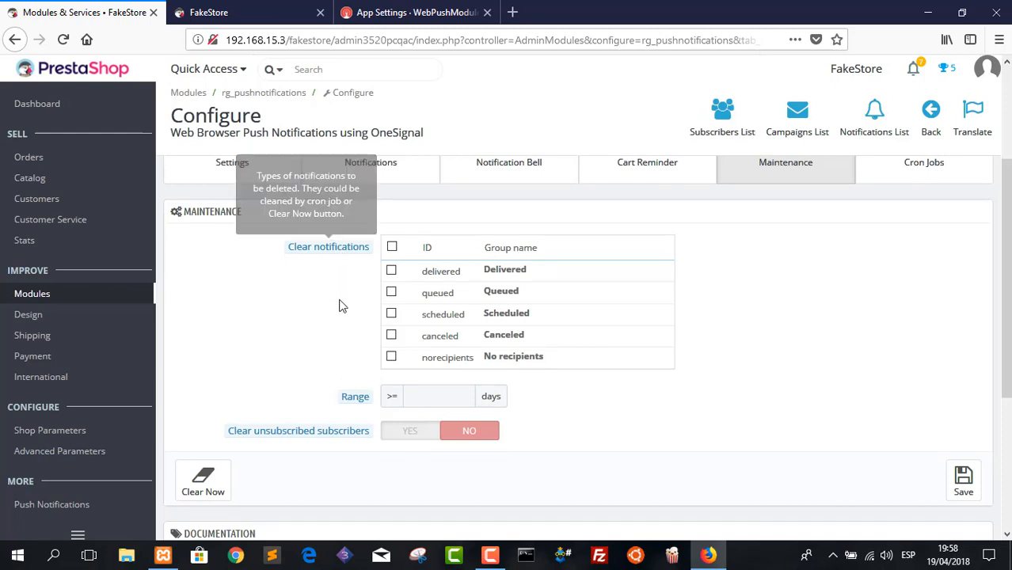
Step: Try selecting all notification groups and the Queued group for clearing, and deselect them again
left_click(393, 247)
left_click(394, 247)
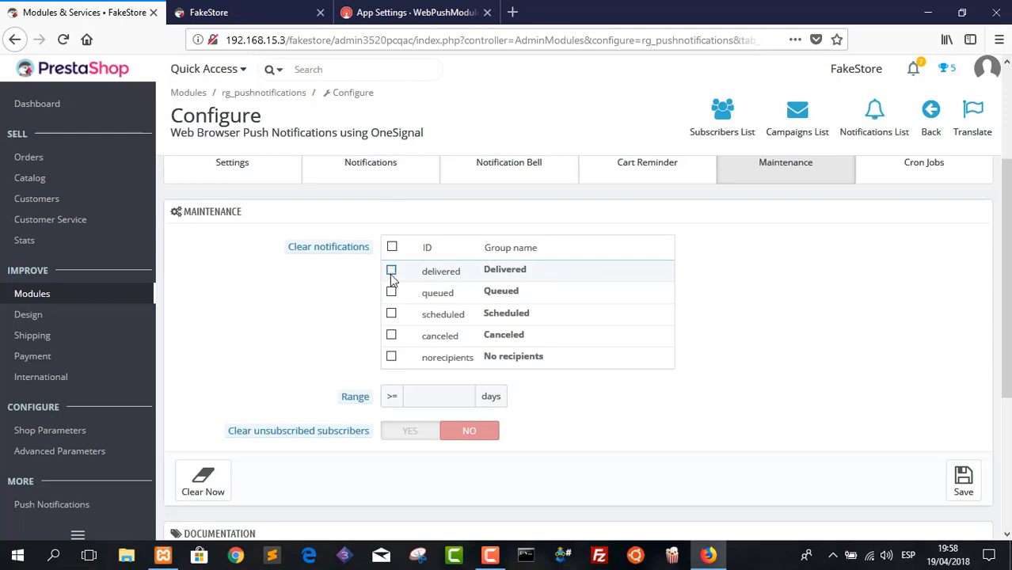
left_click(391, 292)
left_click(391, 292)
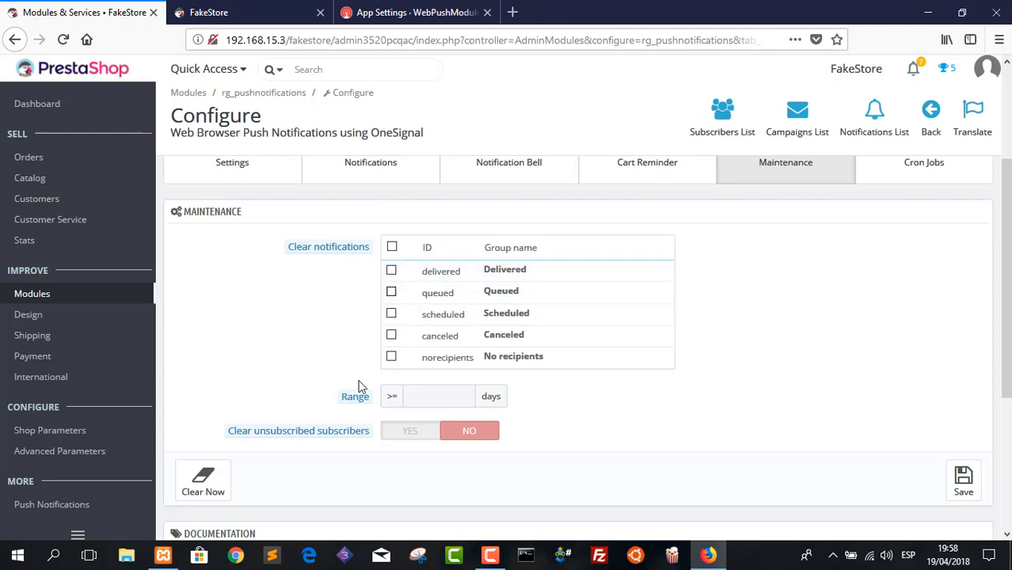
Step: Set the maintenance range to 30 days, enable clearing of unsubscribed subscribers, and save the settings
mouse_move(361, 403)
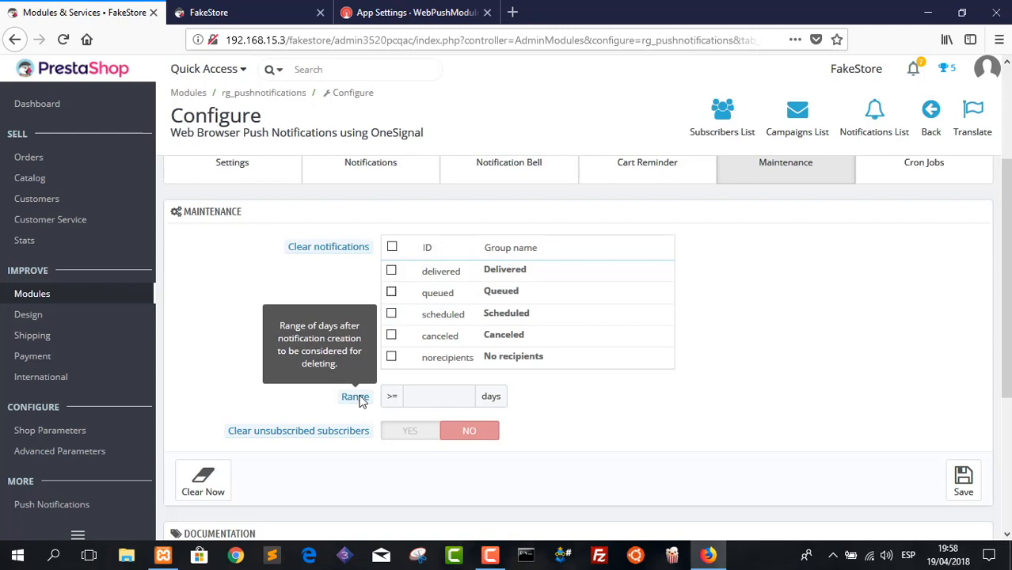
left_click(440, 396)
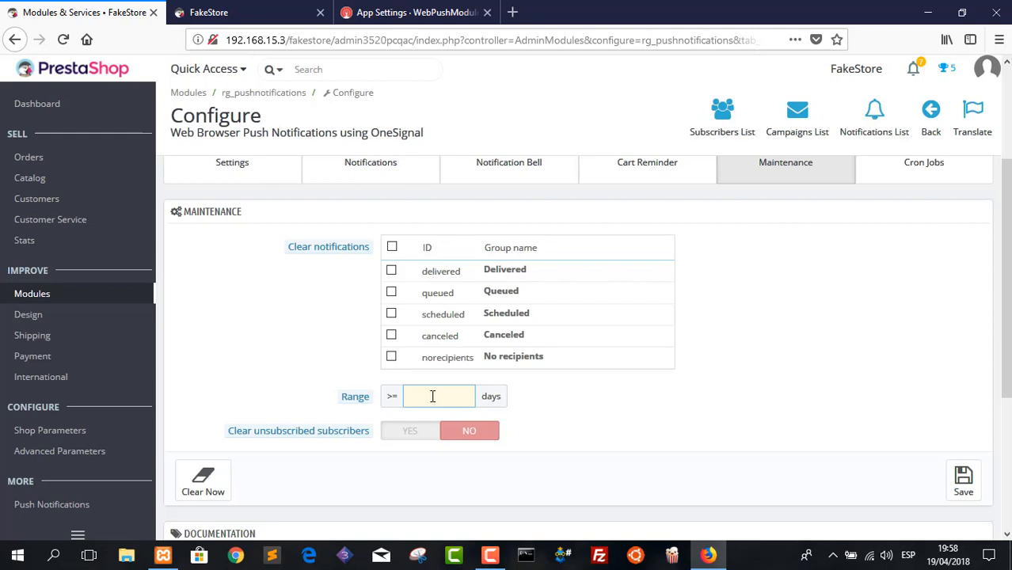
left_click(586, 397)
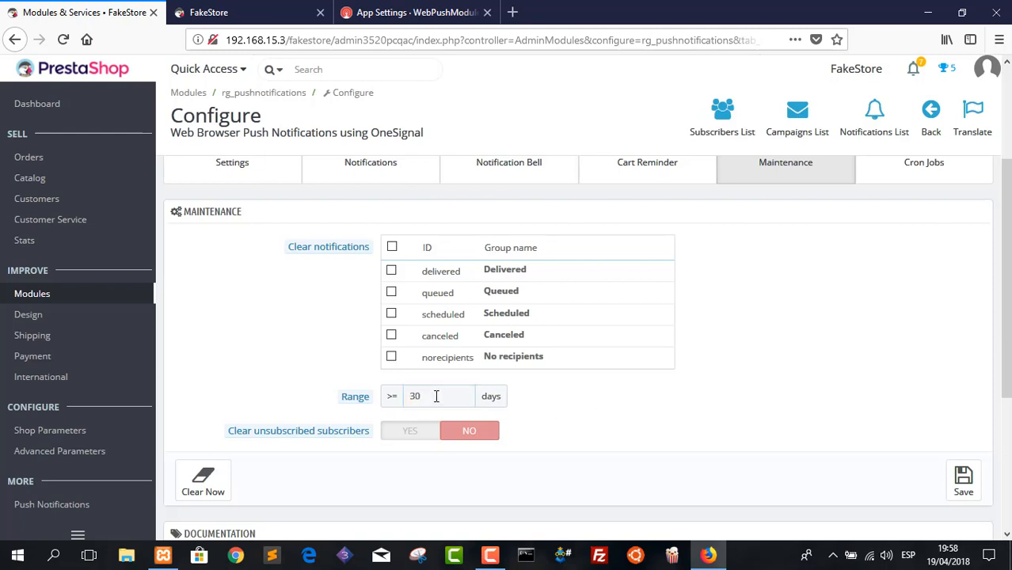
mouse_move(289, 437)
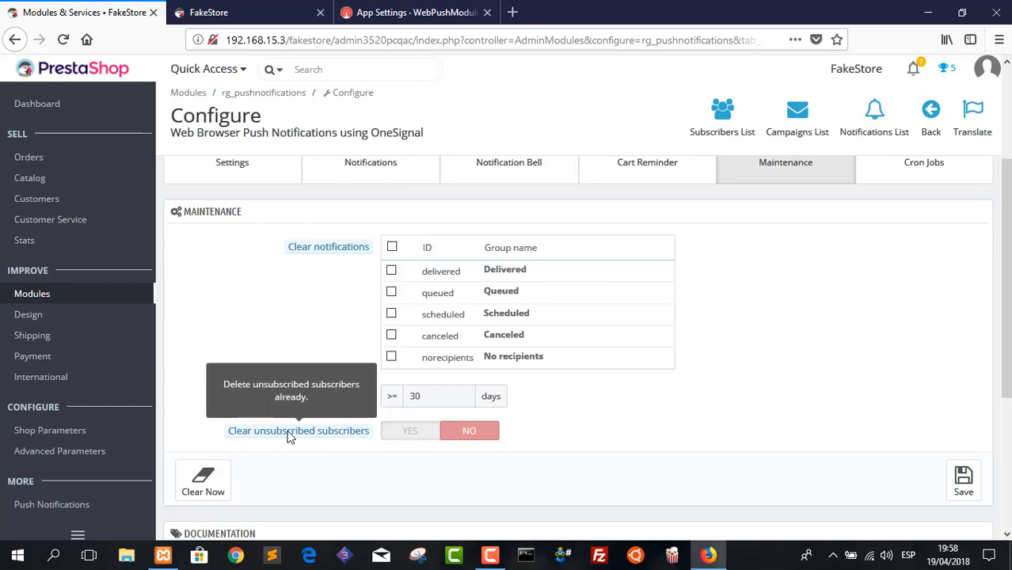
left_click(392, 437)
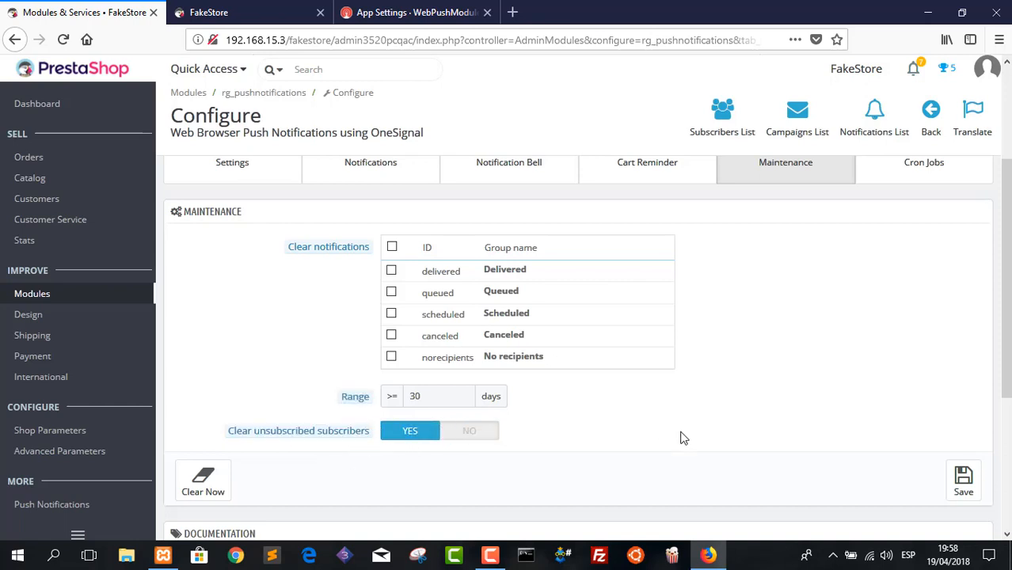
left_click(964, 479)
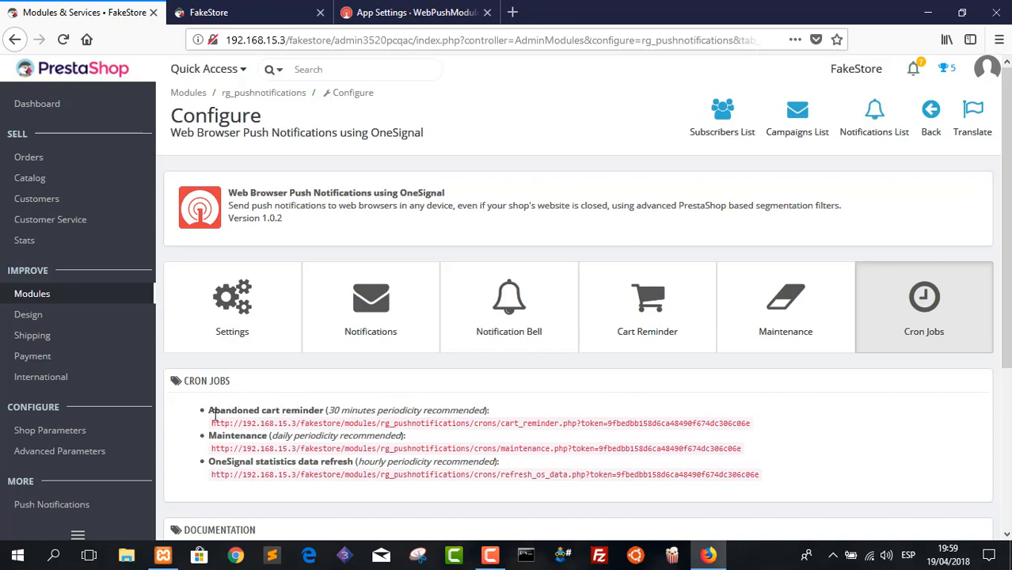
Step: Examine the Cron Jobs entries for the abandoned cart reminder and maintenance, including their recommended periodicity
left_click_drag(210, 413, 351, 412)
left_click(346, 408)
left_click_drag(421, 412, 490, 412)
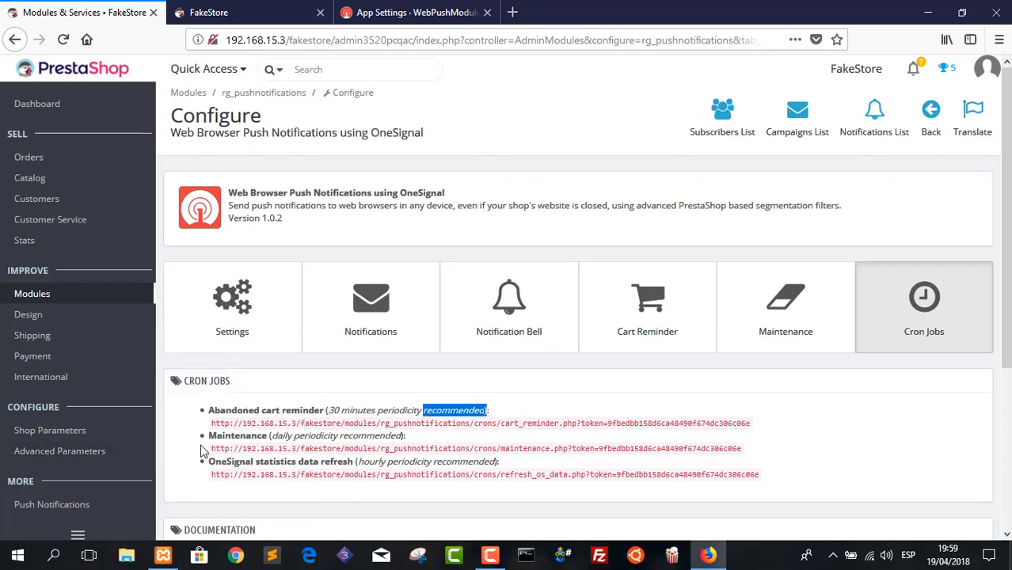
left_click_drag(210, 437, 263, 436)
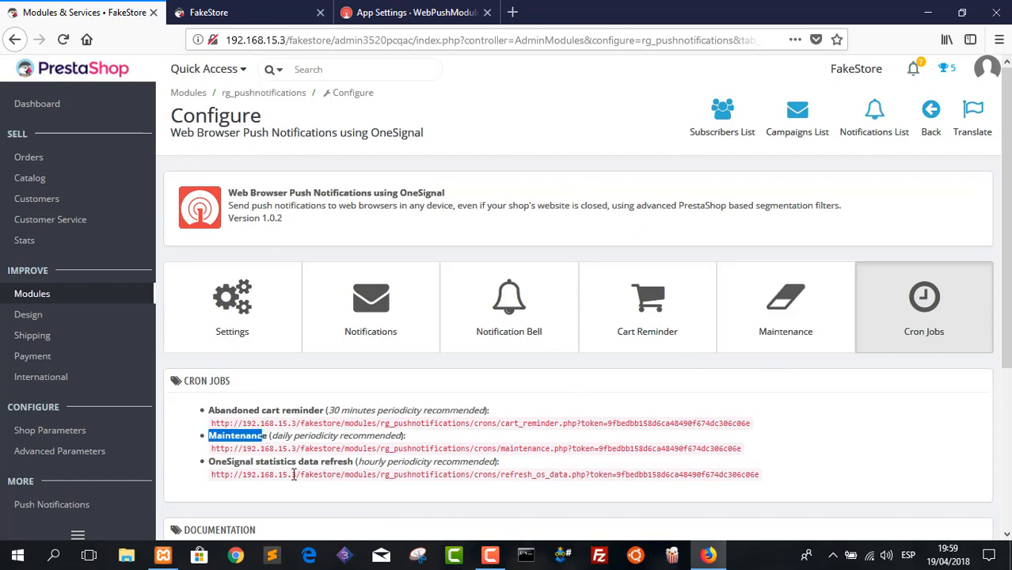
left_click(332, 503)
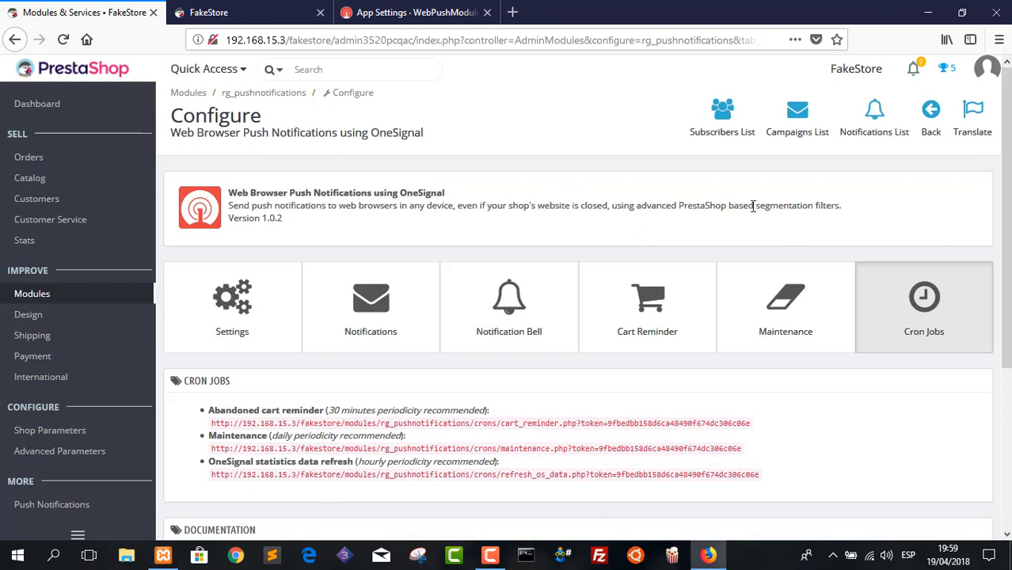
Step: Open the Subscribers List and examine its subscriber table and totals
left_click(730, 111)
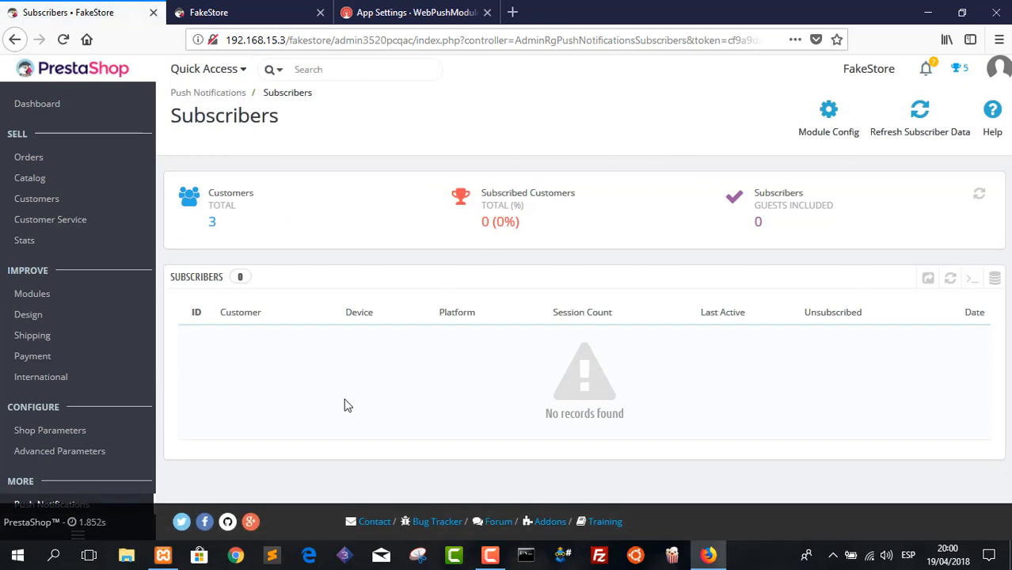
left_click_drag(171, 278, 222, 277)
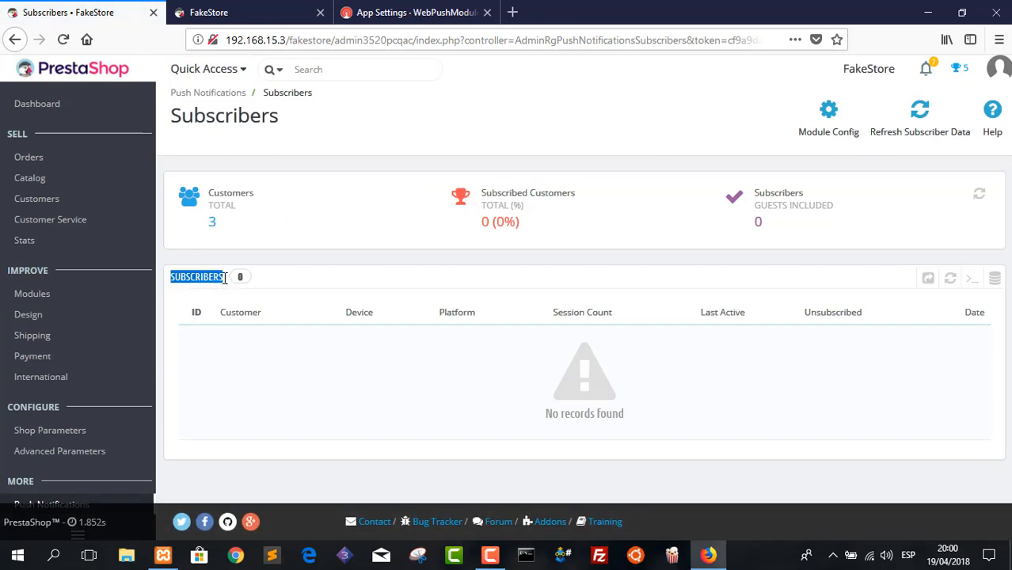
left_click(333, 279)
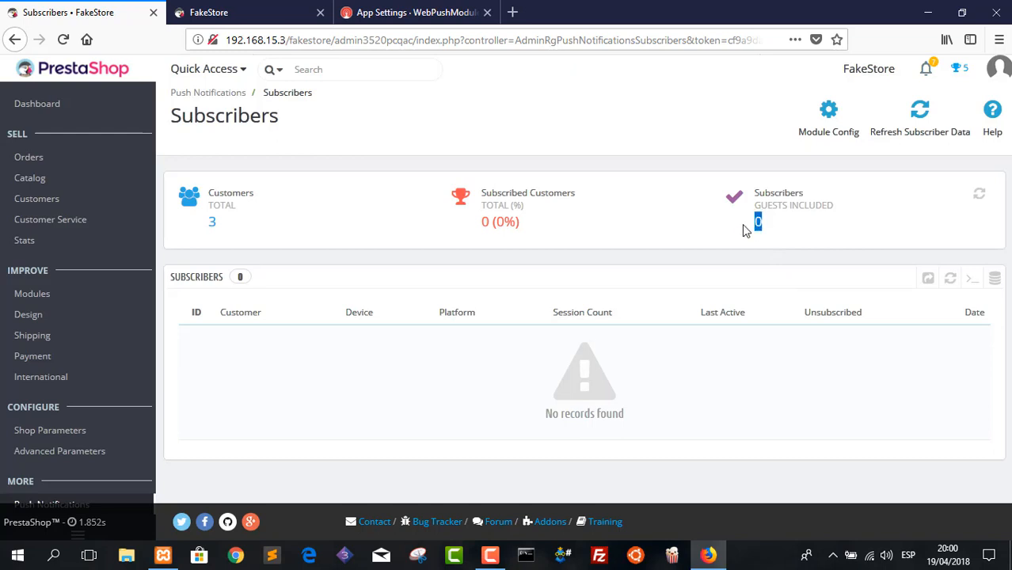
left_click(627, 285)
Step: Switch to the FakeStore storefront, subscribe through the notification bell and allow notifications from fakestoreshop.os.tc
left_click(208, 12)
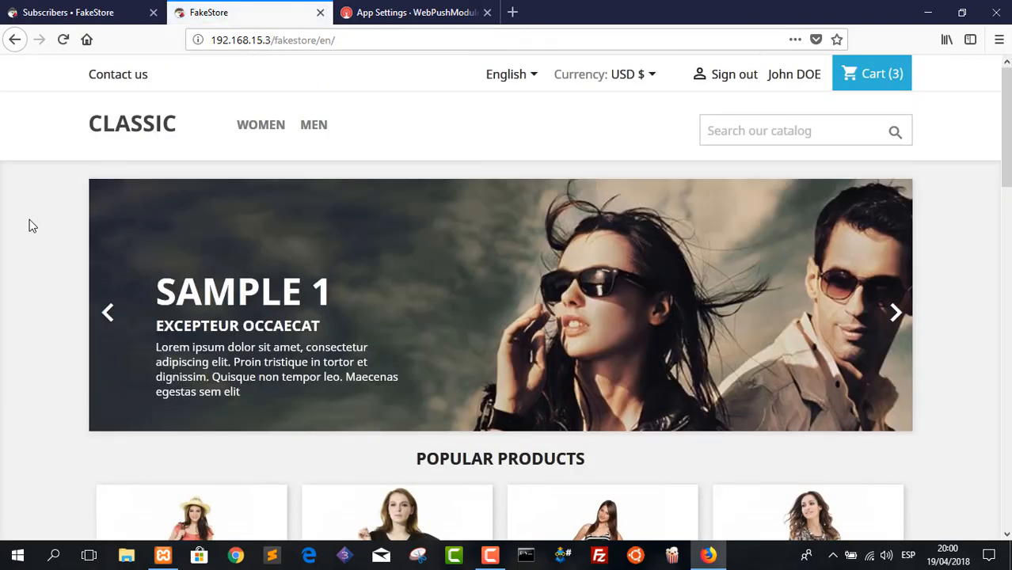
scroll(29, 226, "down", 2)
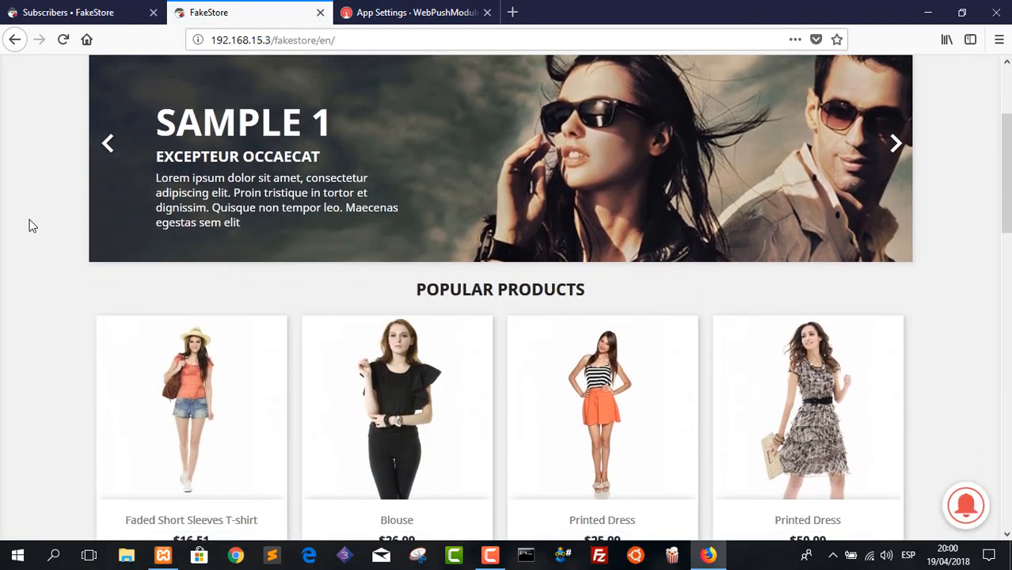
left_click(966, 507)
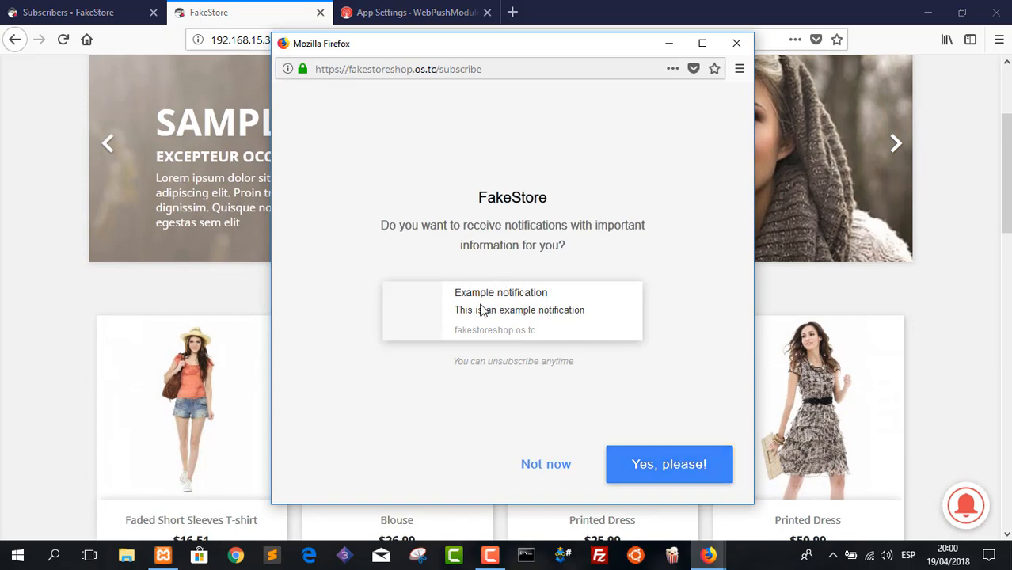
left_click_drag(587, 247, 445, 198)
left_click(603, 268)
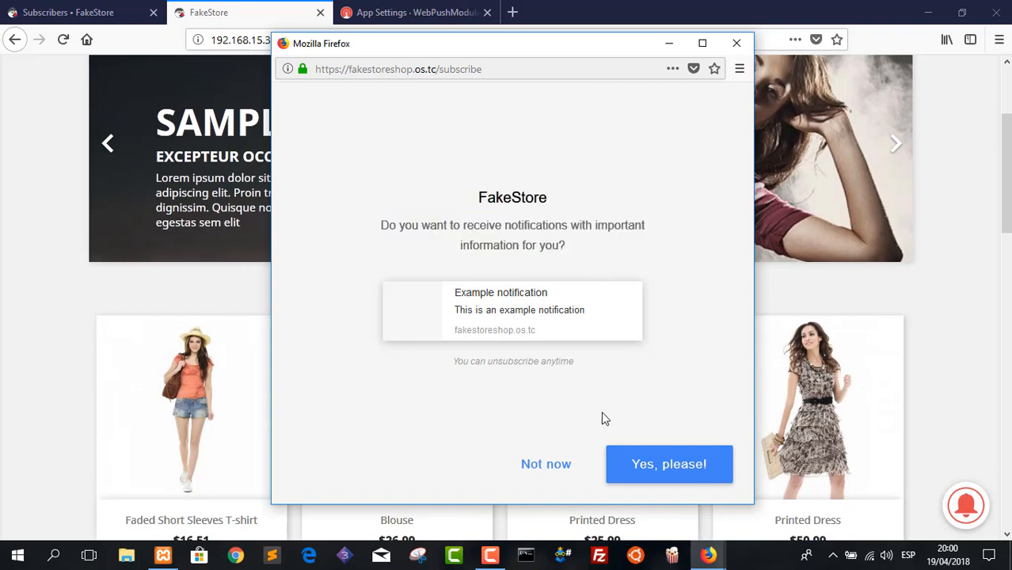
left_click(662, 473)
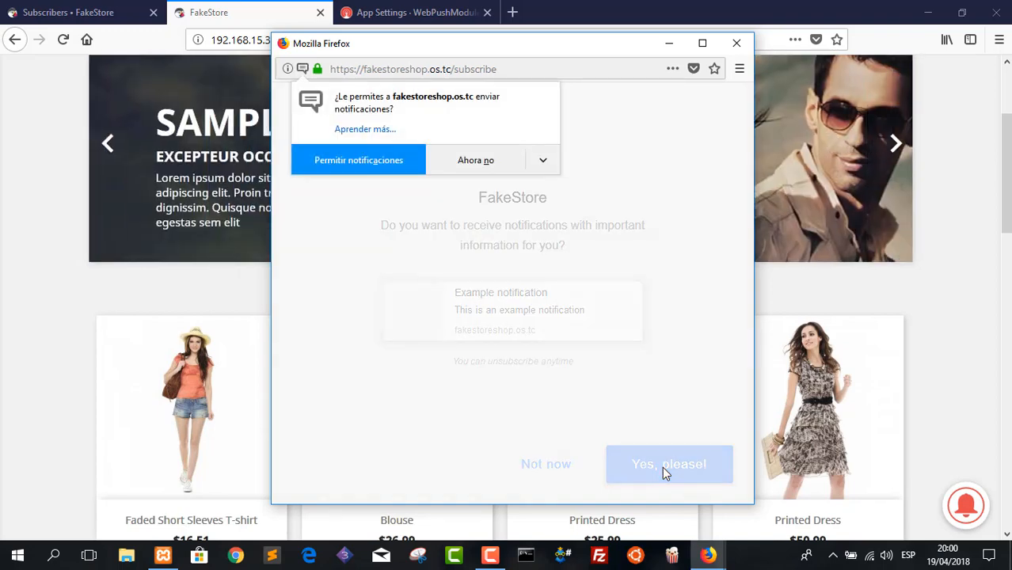
left_click(369, 168)
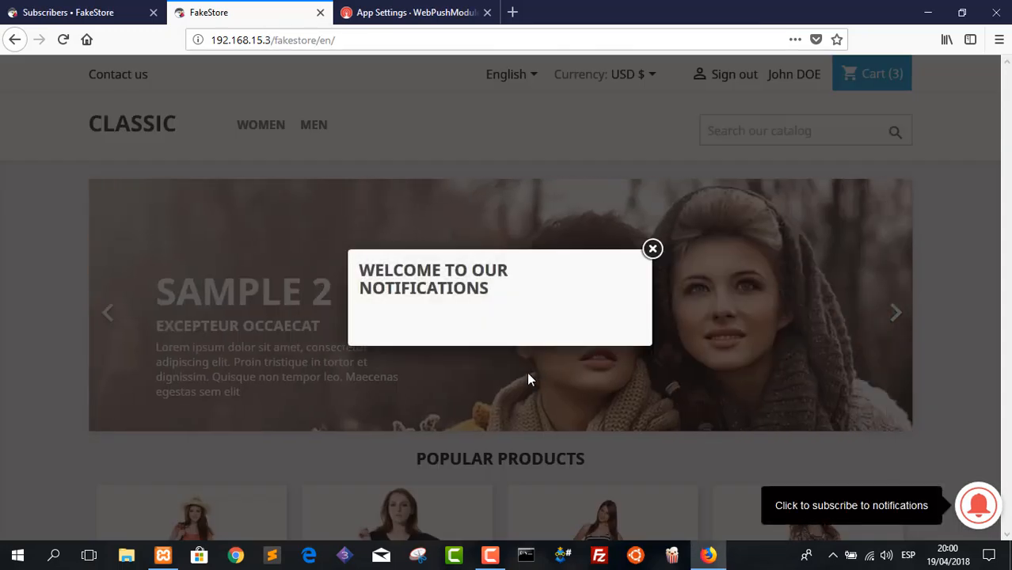
Step: Read the storefront's welcome popup message and close the popup
left_click_drag(497, 286, 338, 262)
left_click(508, 293)
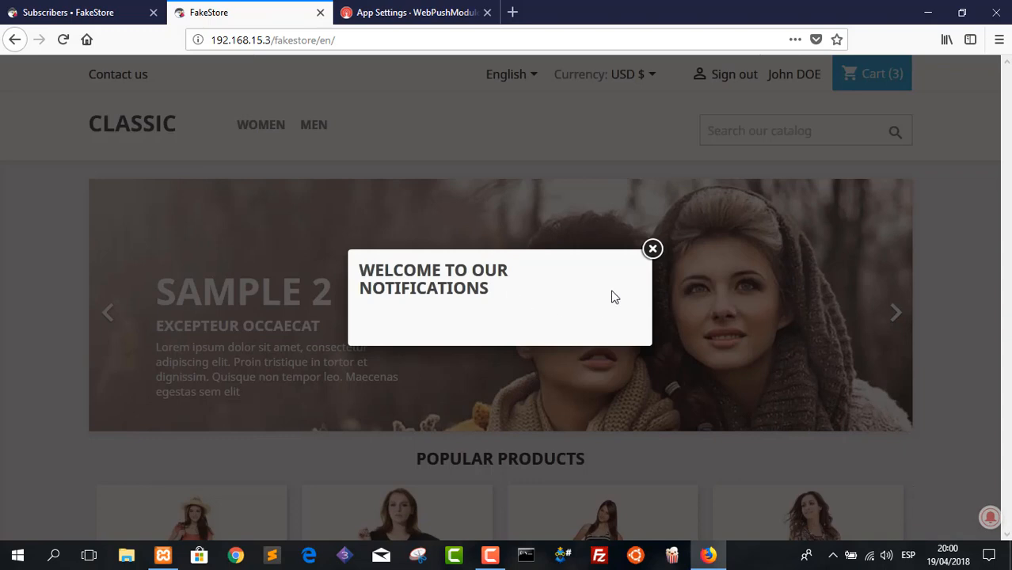
left_click(653, 248)
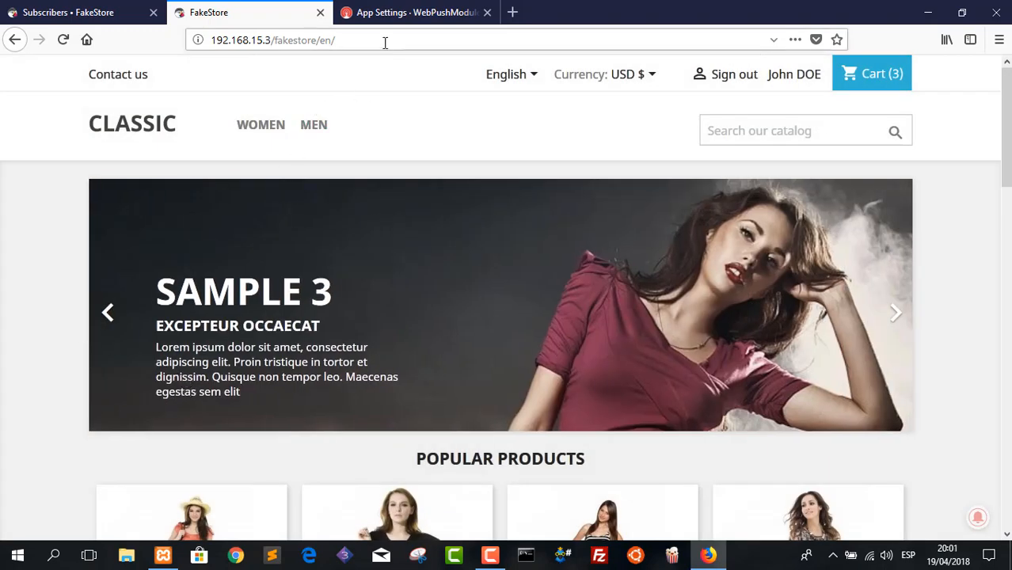
Step: Switch to OneSignal, view the users in the built-in All segment, and close that user list
left_click(382, 15)
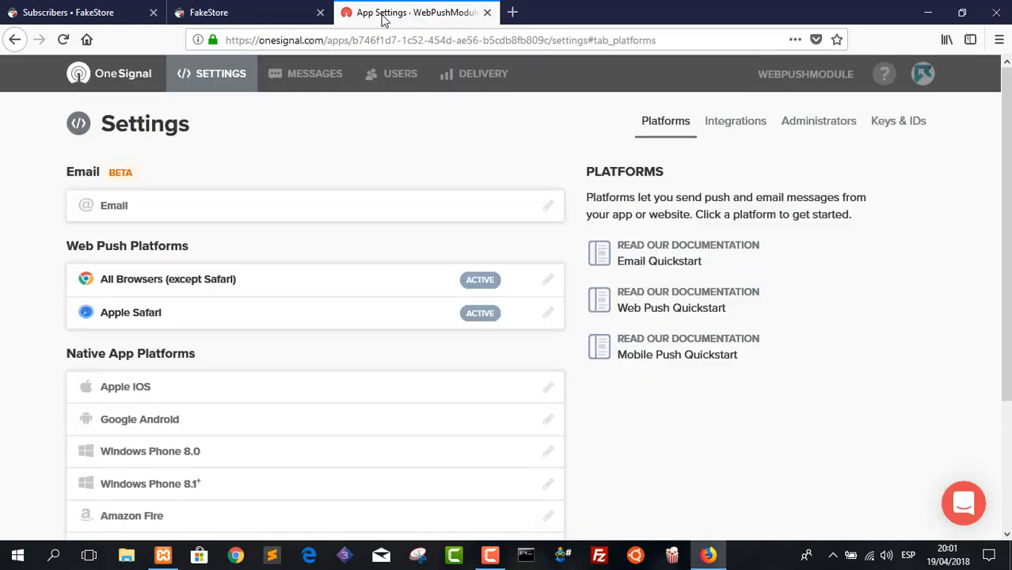
left_click(392, 73)
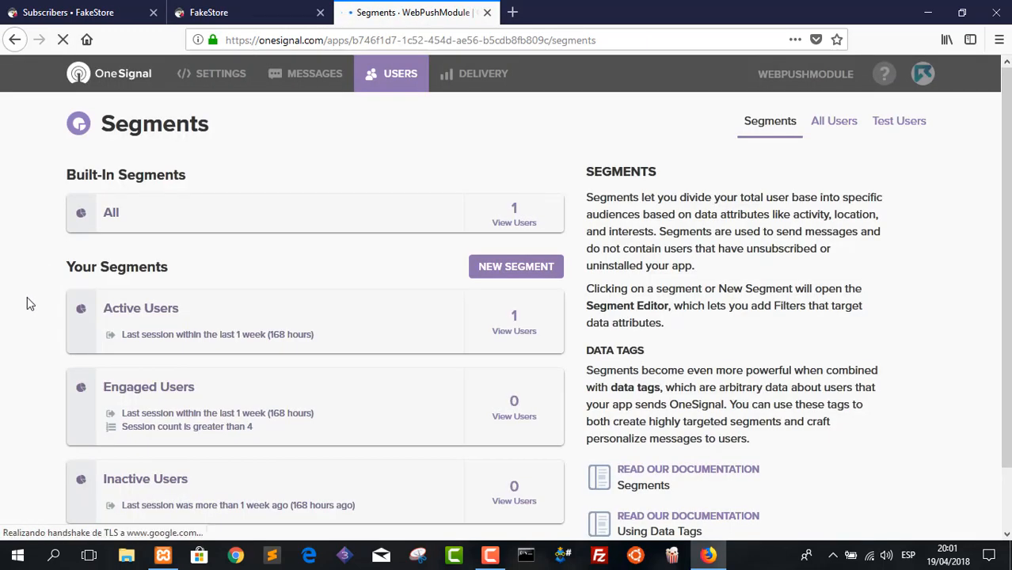
left_click(500, 221)
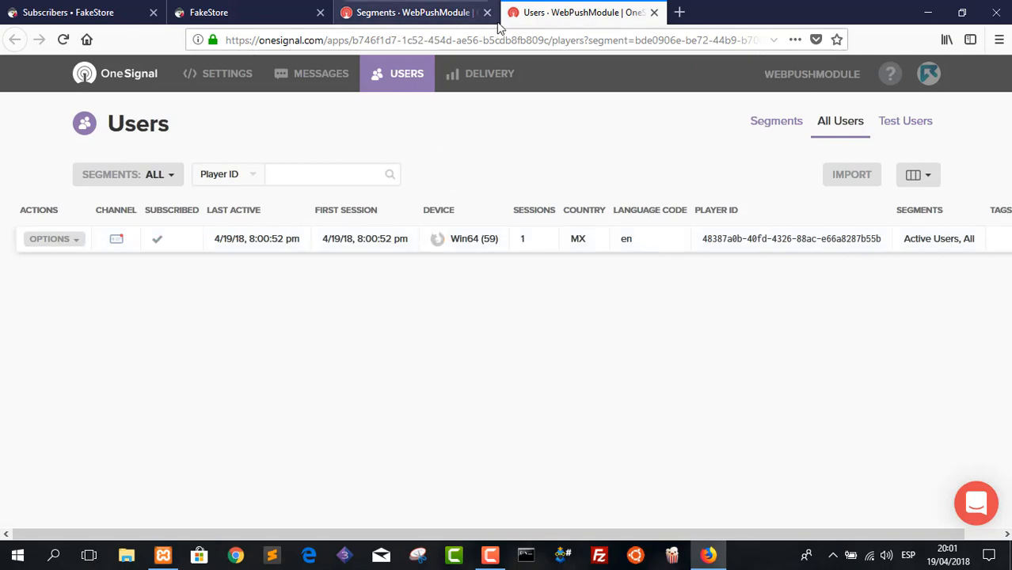
left_click(654, 13)
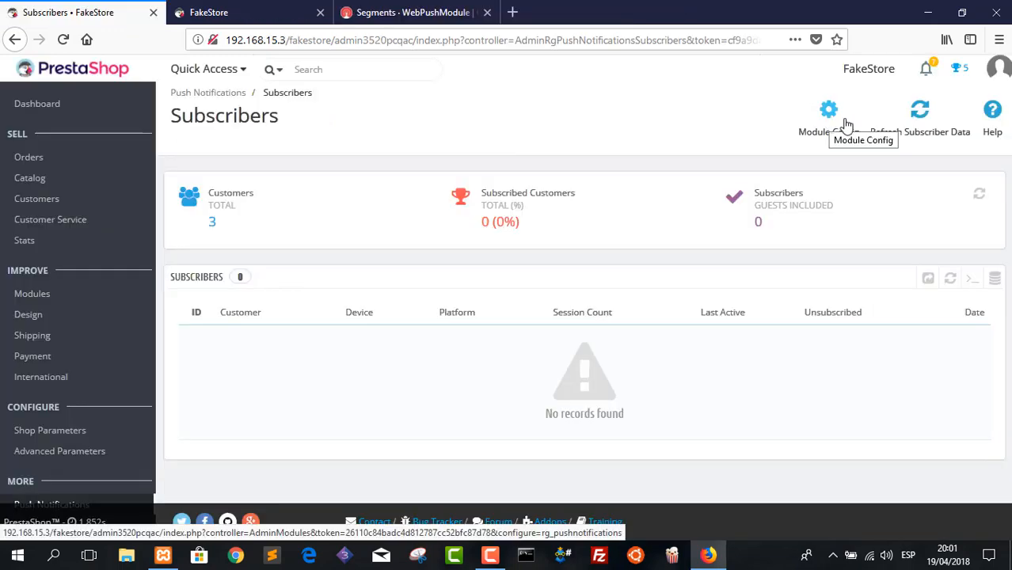
Step: Refresh the subscriber data on PrestaShop's Subscribers page and check the customer listed in the table
left_click(920, 112)
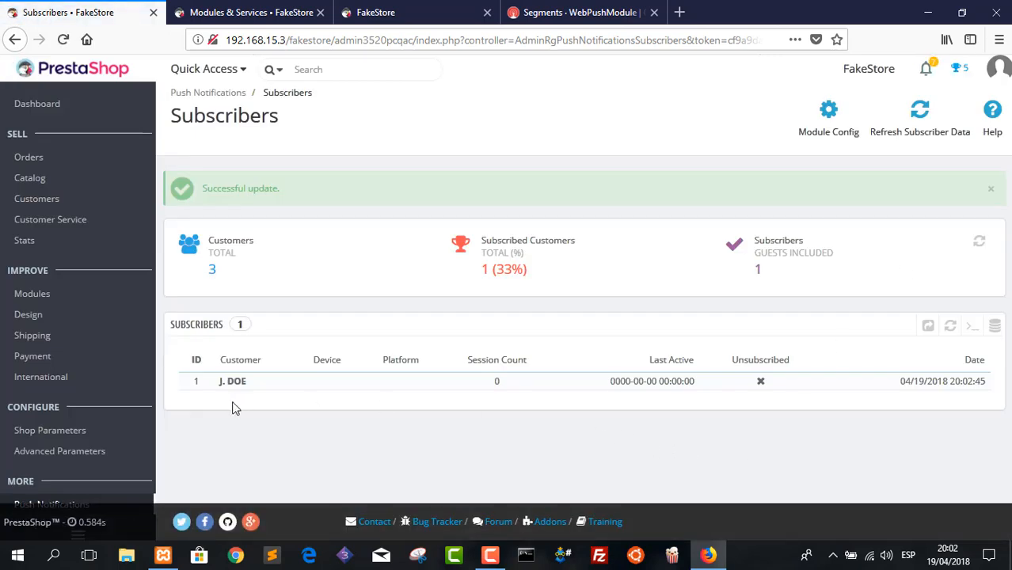
left_click_drag(247, 383, 214, 395)
left_click(257, 405)
Step: Close the extra Modules & Services page and switch to the FakeStore storefront
left_click(321, 13)
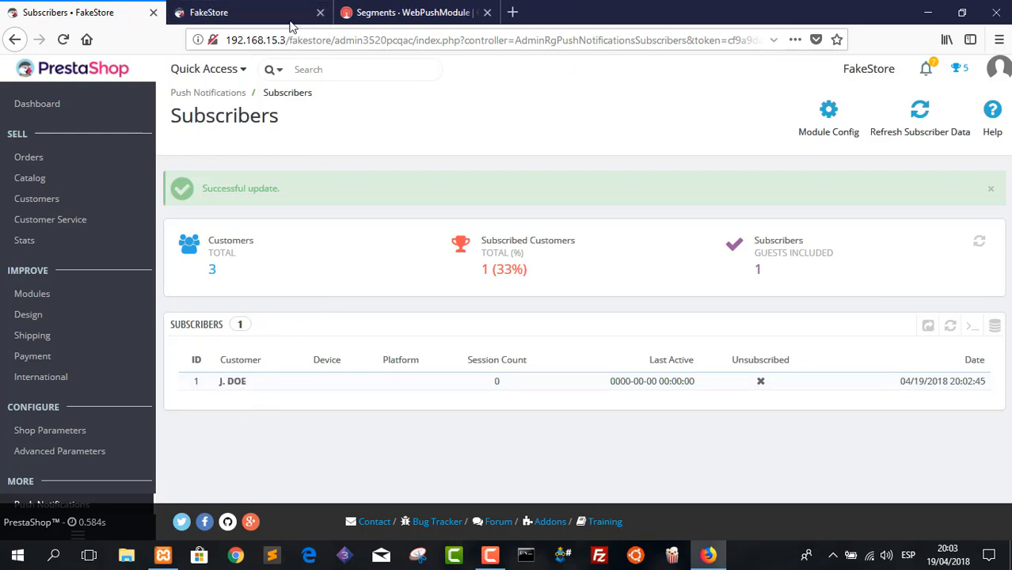
left_click(287, 14)
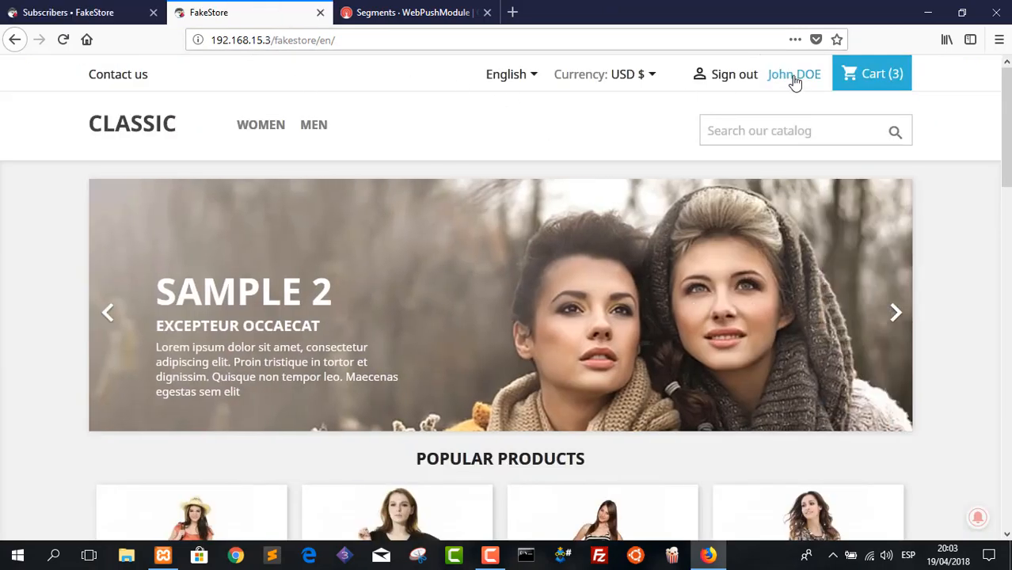
Step: Switch to the PrestaShop back office, dismiss the update message and check the push notifications list on the Notifications page
left_click(101, 14)
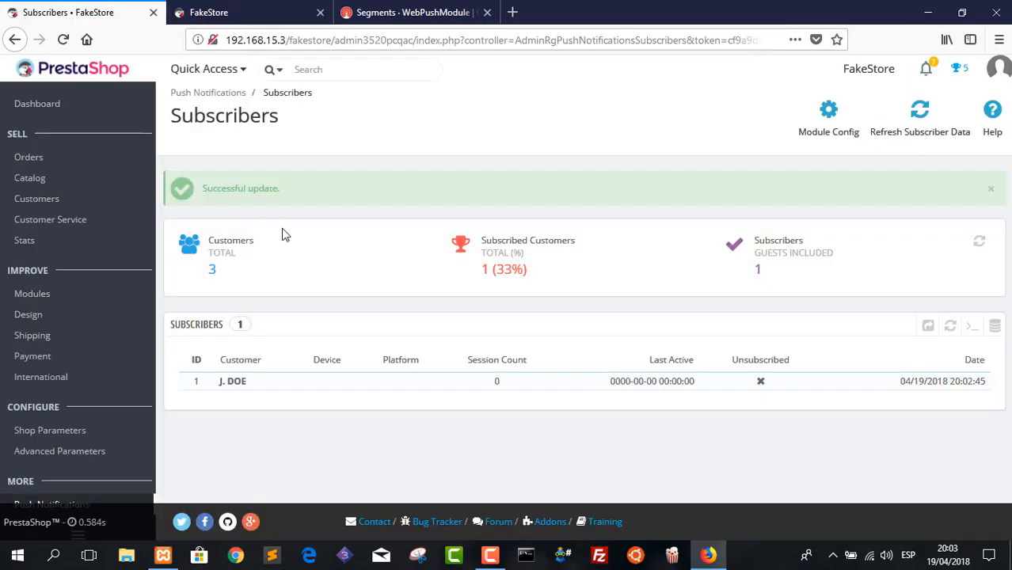
left_click(993, 192)
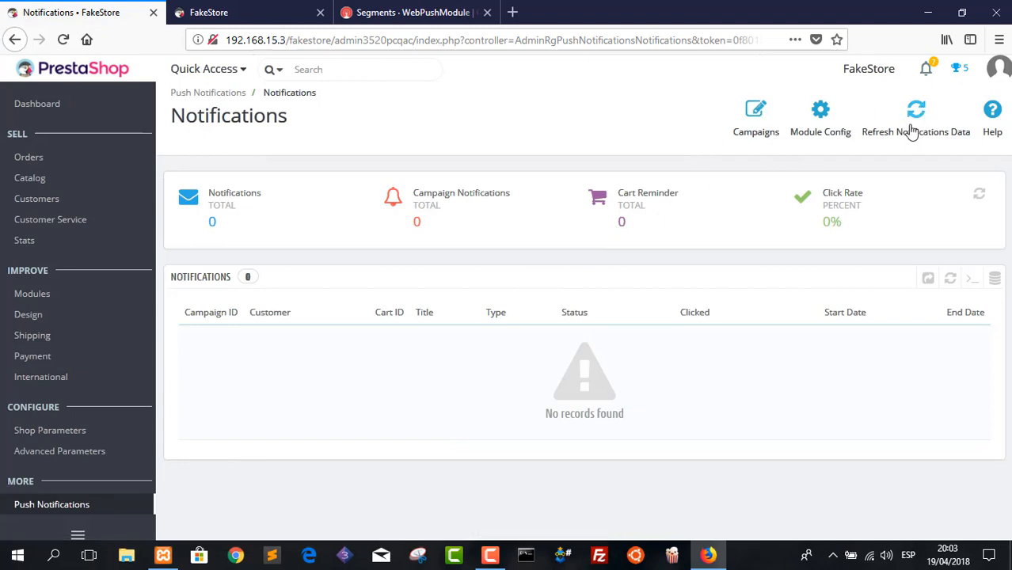
left_click_drag(173, 279, 233, 272)
left_click(265, 393)
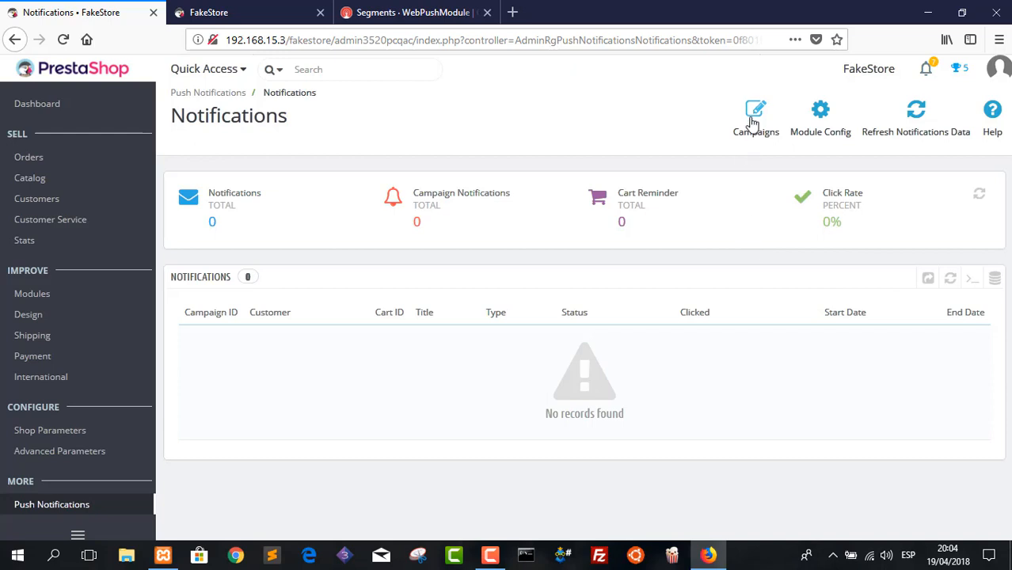
Step: Open the push notification module's configuration separately and read the cronjob note in its Cart Reminder settings
middle_click(819, 115)
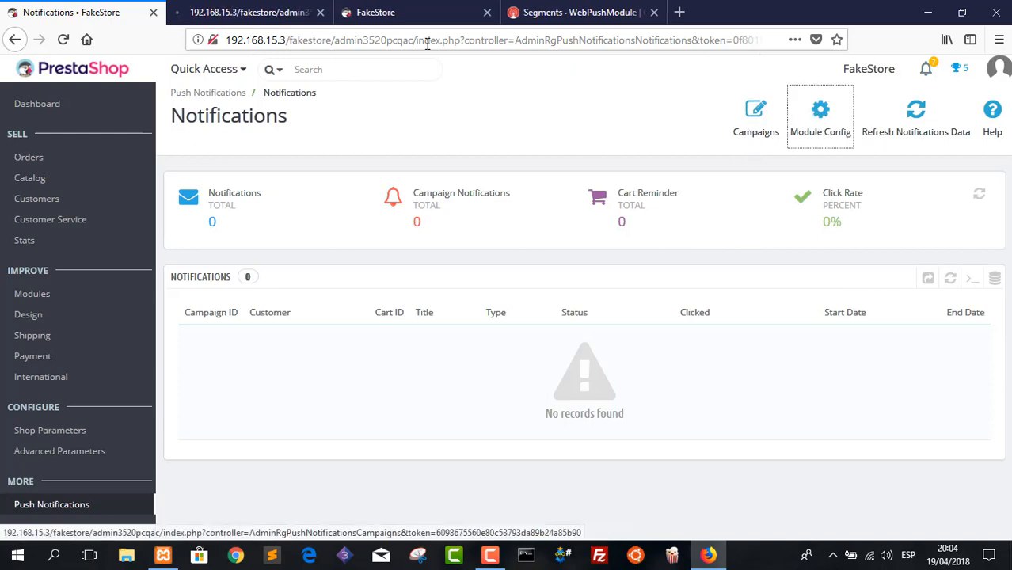
left_click(252, 13)
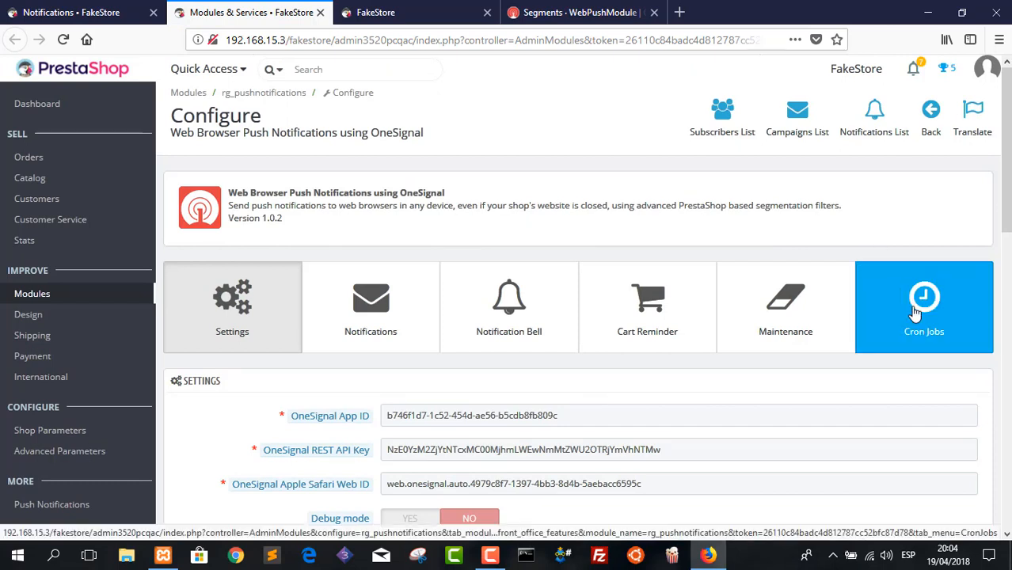
left_click(669, 333)
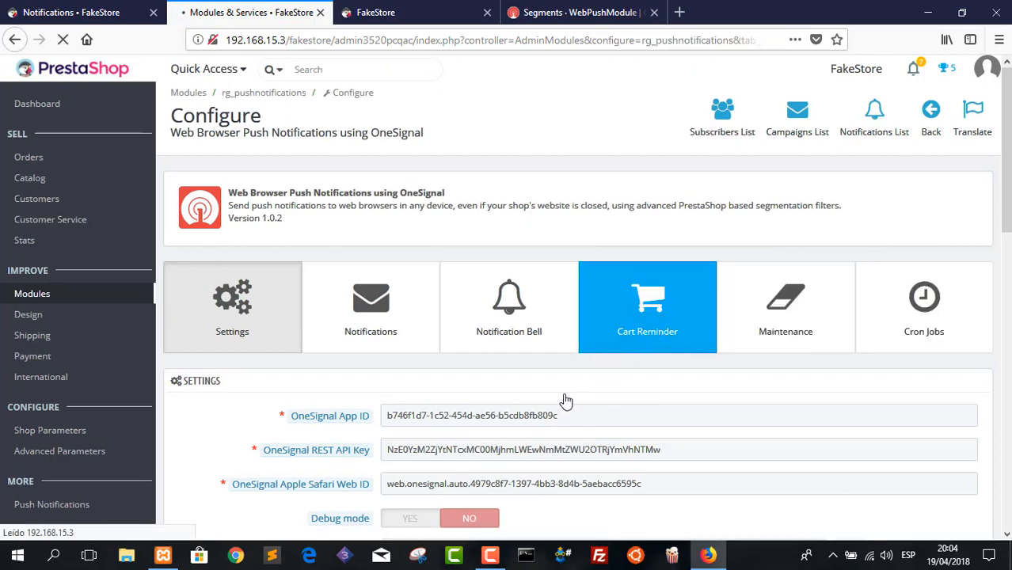
scroll(317, 395, "down", 2)
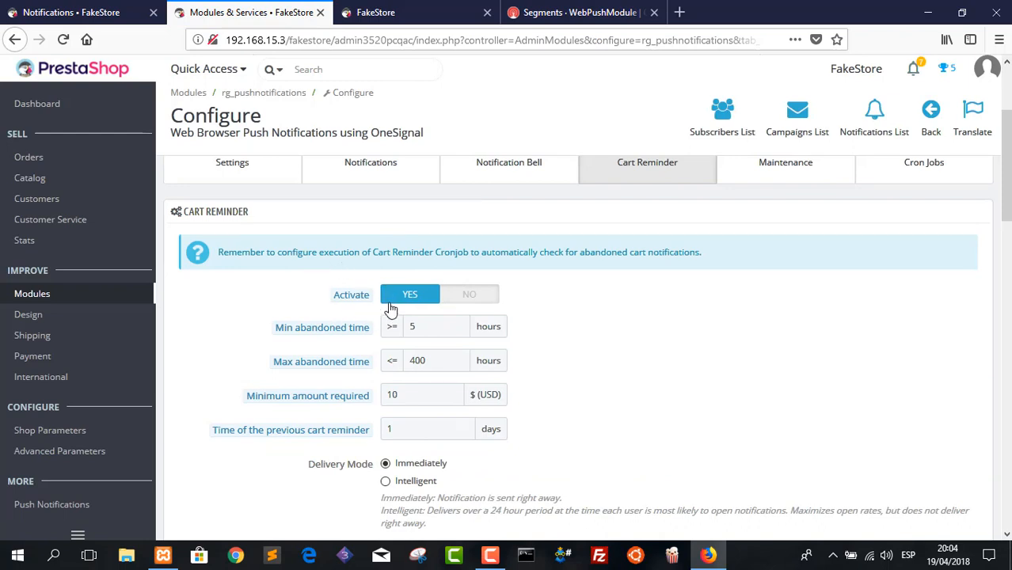
mouse_move(710, 253)
left_mouse_down()
mouse_move(222, 253)
mouse_move(705, 267)
left_mouse_up()
left_click(705, 267)
scroll(749, 352, "up", 3)
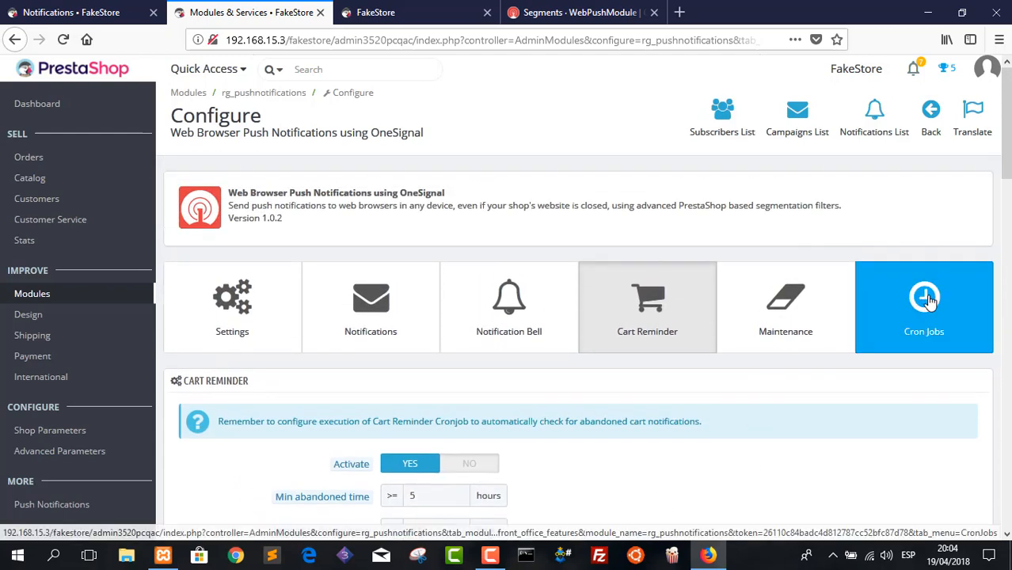
Step: Copy the abandoned cart reminder cron URL, including its security token, from Cron Jobs and run it in a new browser tab
left_click(928, 301)
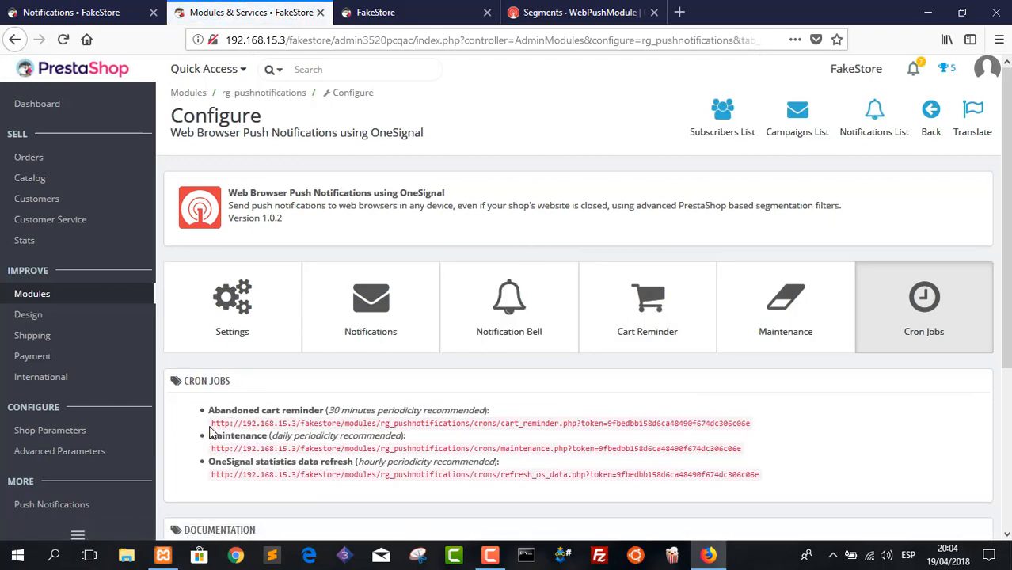
left_click_drag(212, 427, 761, 426)
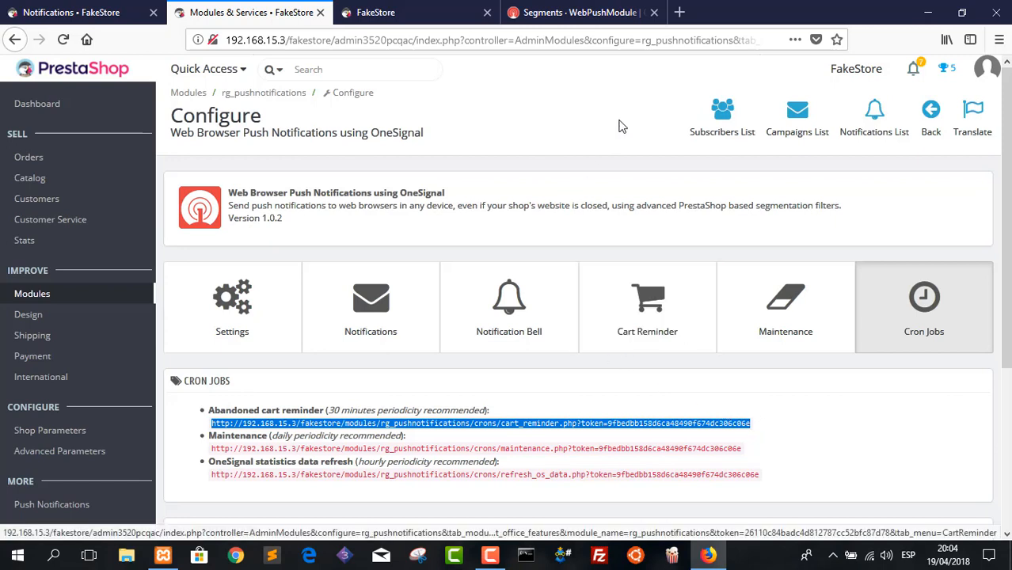
left_click(679, 13)
key("ctrl+v")
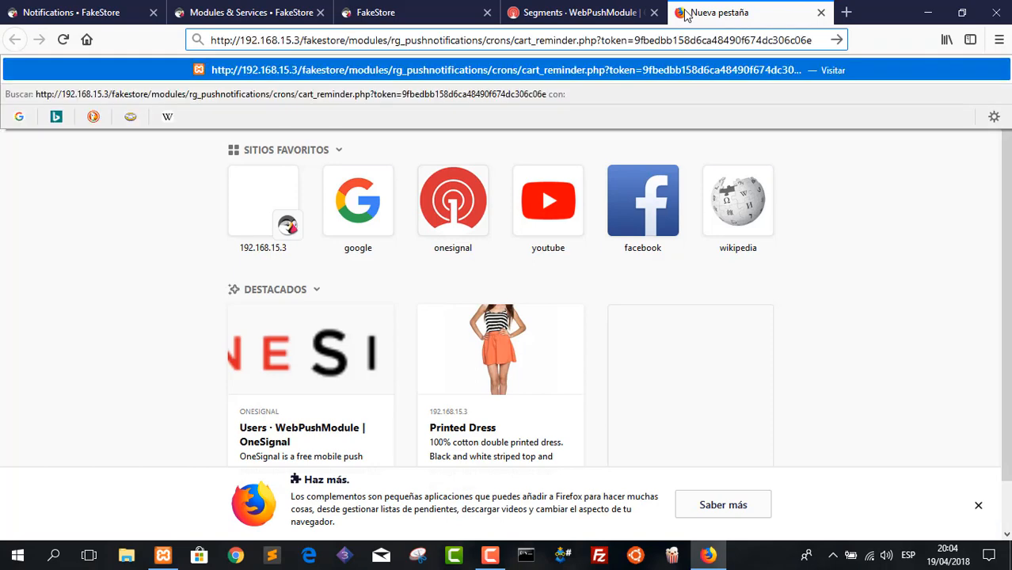
key("Return")
Step: Return to the FakeStore storefront and open the "Remember to finish your purchase" push notification
left_click(412, 15)
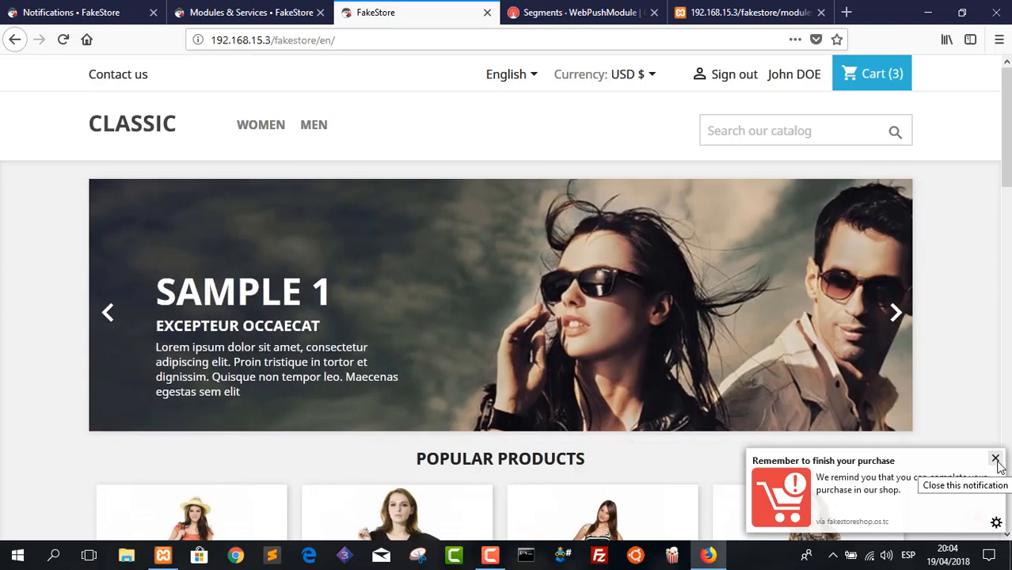
left_click(996, 460)
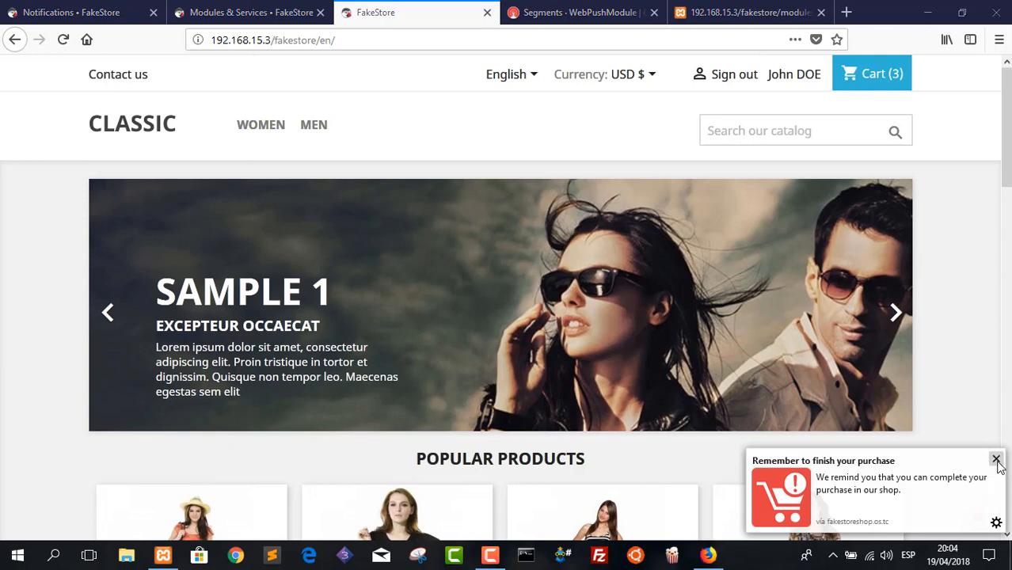
left_click(922, 483)
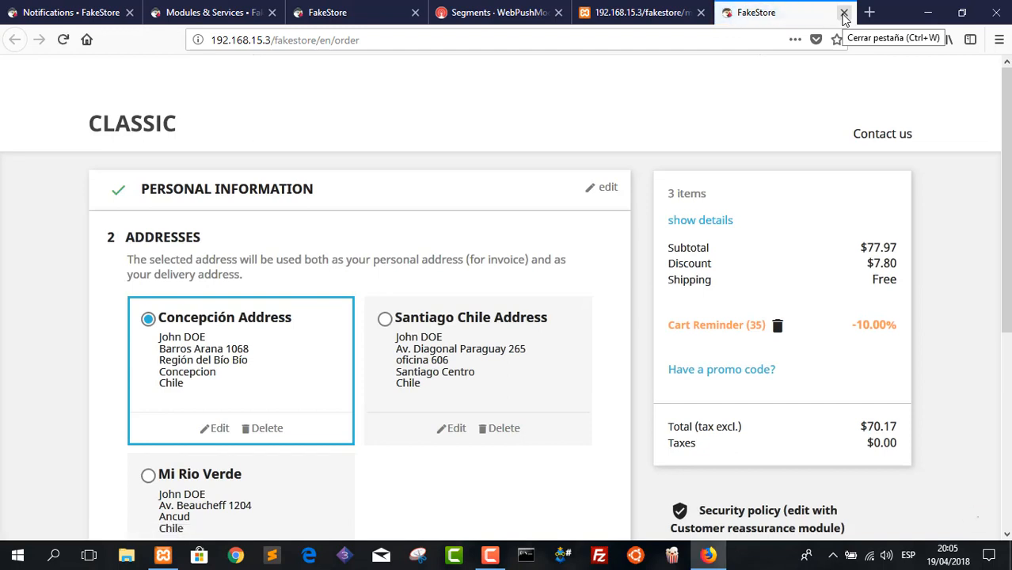
Step: Close the cron result and the old storefront page, and examine the Cart Reminder discount in the checkout summary
left_click(701, 12)
left_click(415, 12)
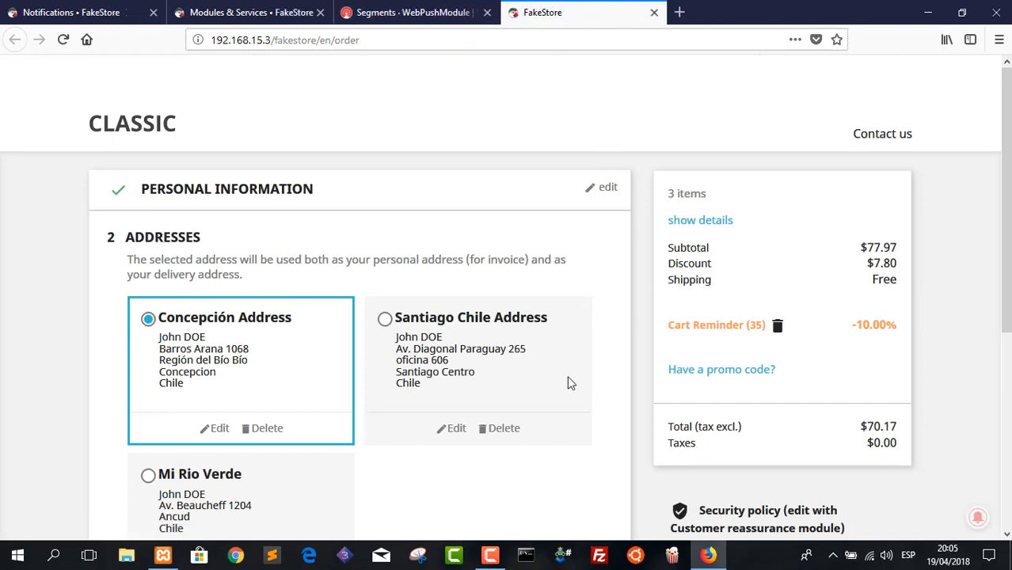
left_click_drag(664, 334, 750, 329)
left_click_drag(850, 324, 887, 325)
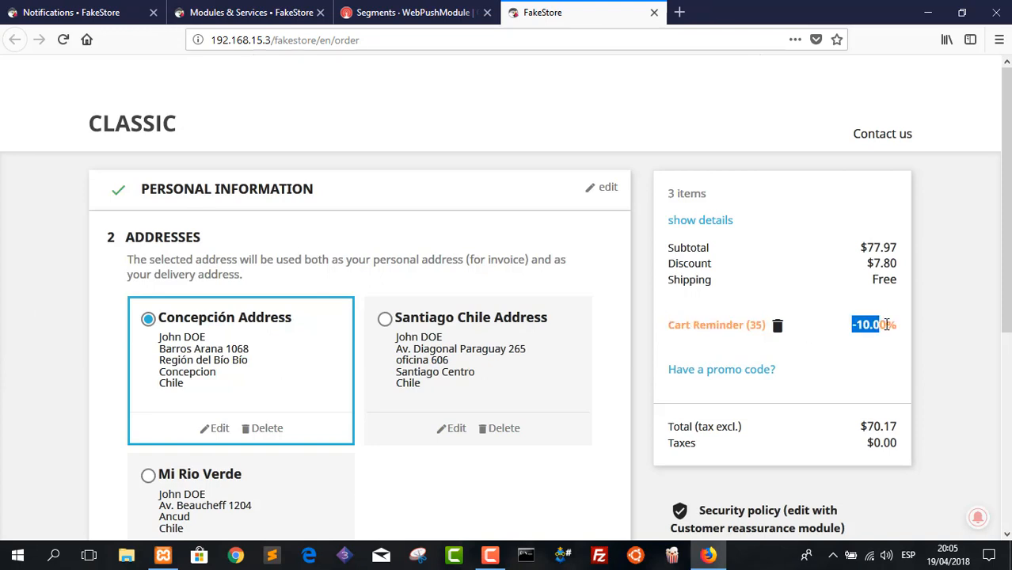
Step: Review the module's Cart Reminder settings, including the message, icon, discount coupon conditions, discount type and amount
left_click(291, 14)
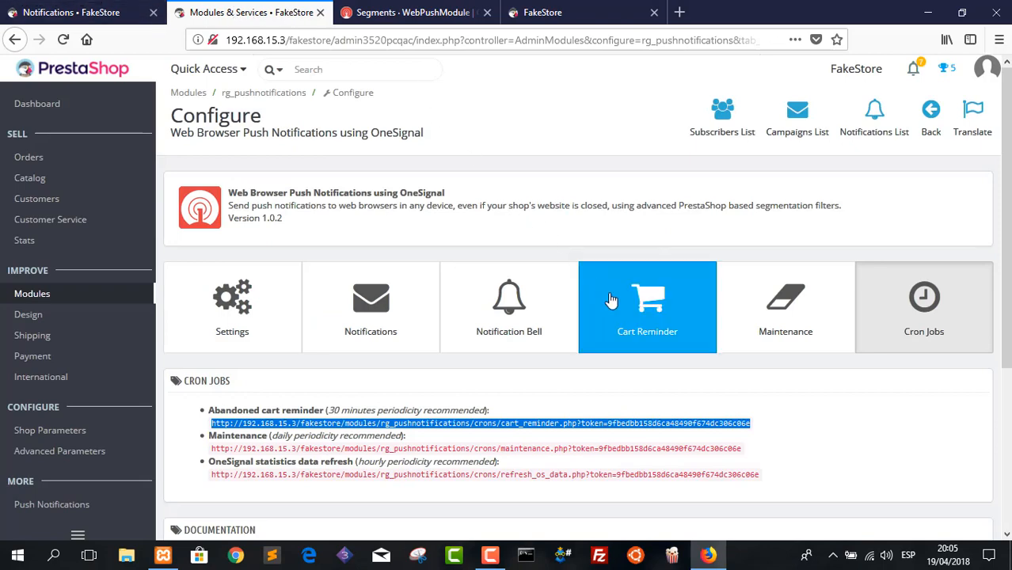
left_click(643, 305)
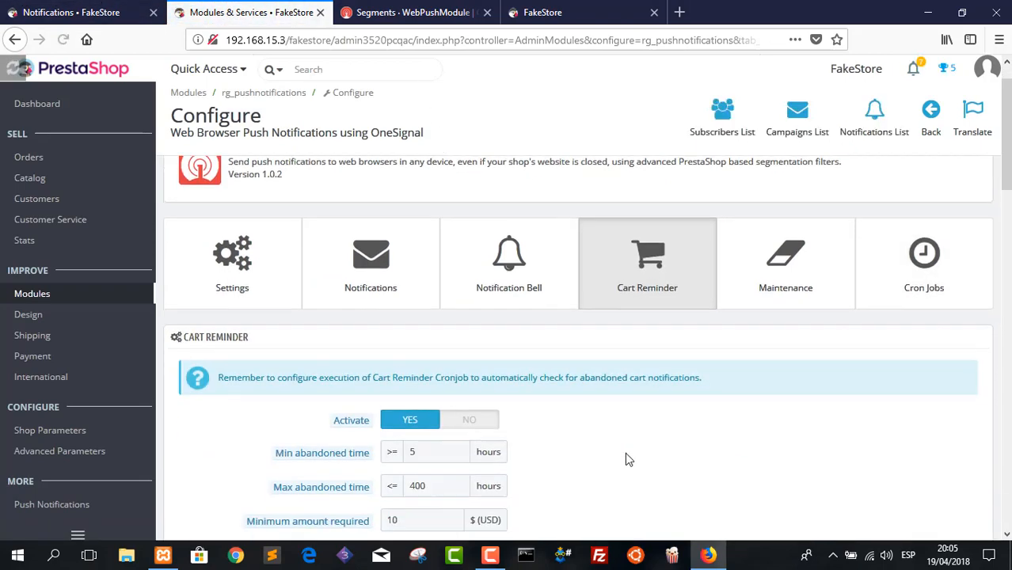
scroll(625, 452, "down", 5)
scroll(623, 430, "down", 3)
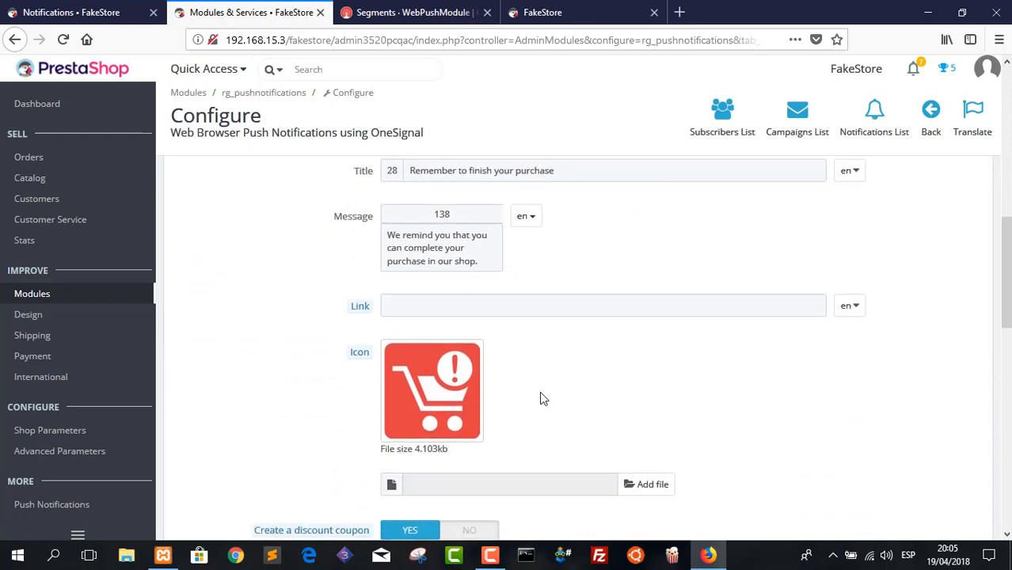
scroll(323, 415, "down", 10)
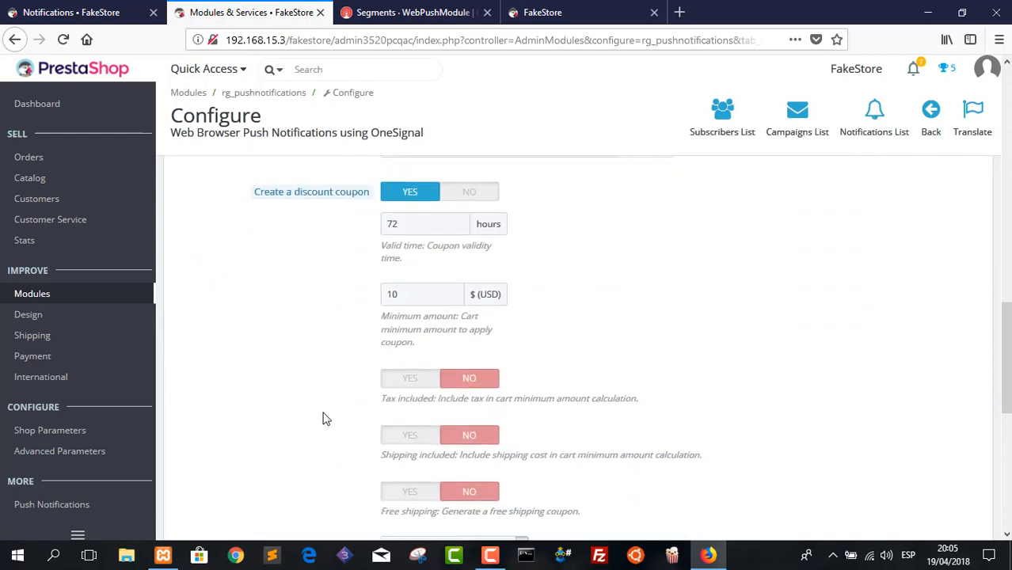
left_click_drag(419, 348, 363, 344)
left_click(312, 340)
scroll(308, 352, "up", 3)
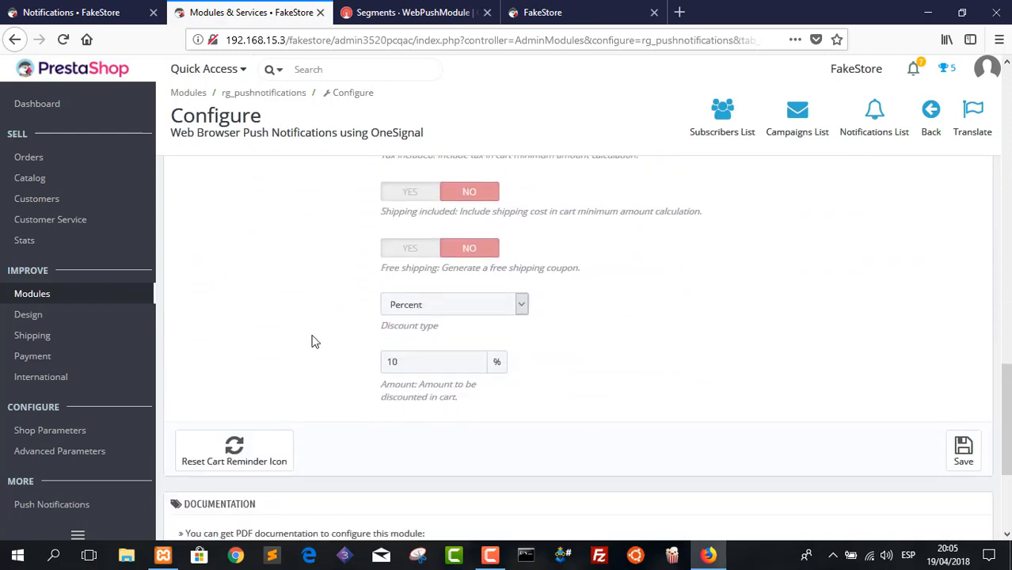
scroll(308, 353, "up", 1)
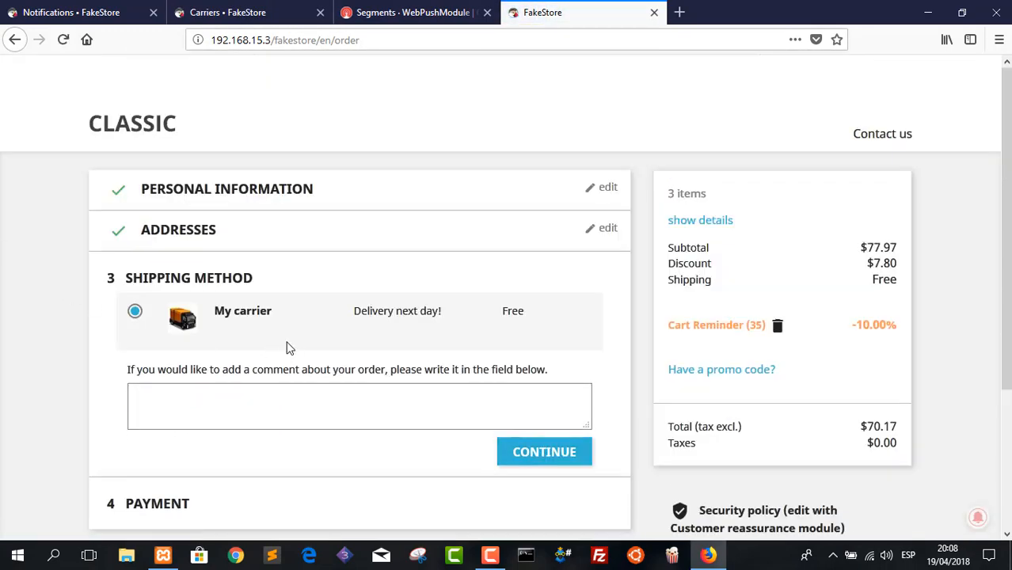
Step: Continue the storefront checkout with My carrier, choose Pay by bank wire and agree to the terms of service
scroll(289, 348, "down", 1)
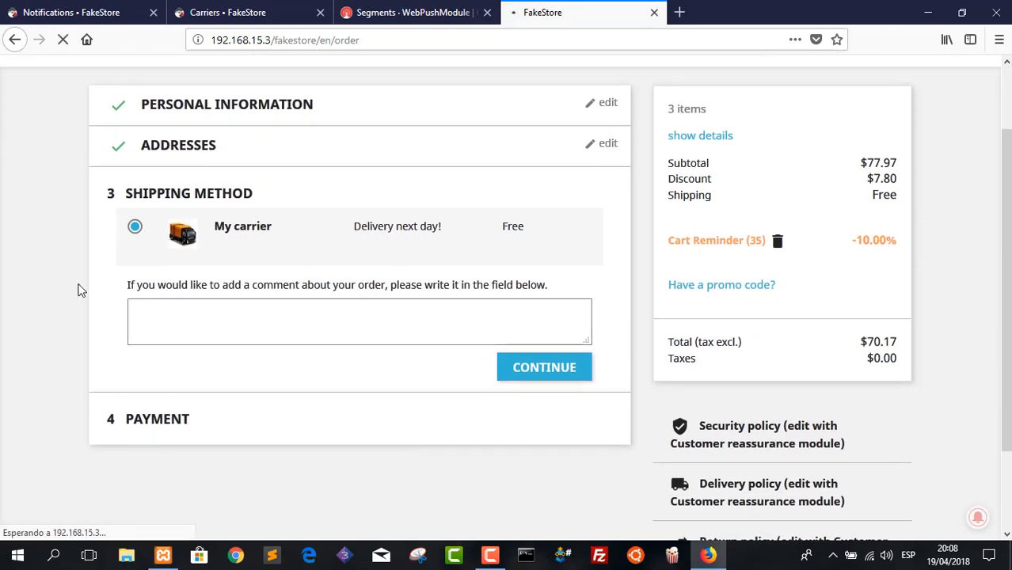
scroll(79, 286, "down", 2)
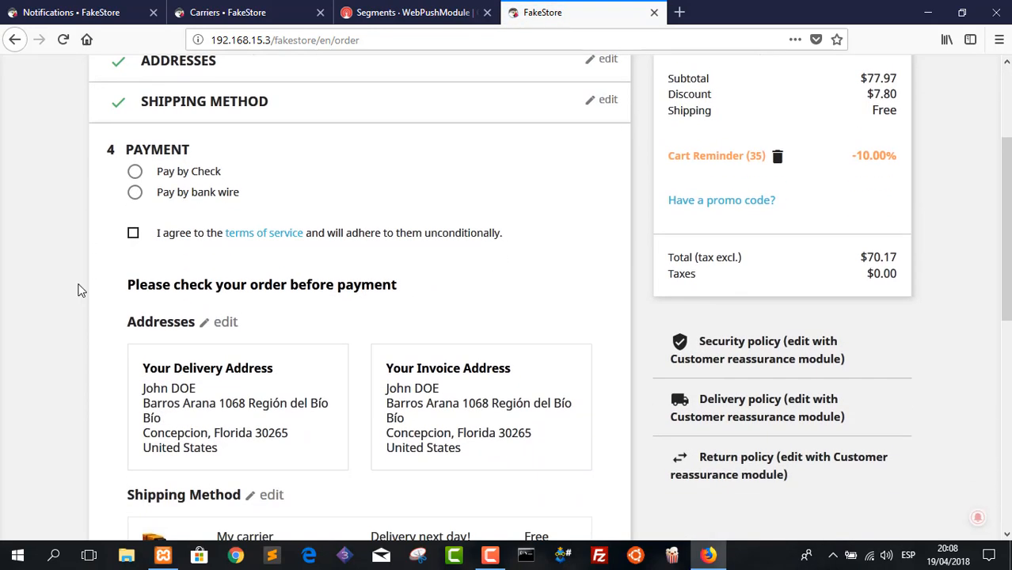
left_click(135, 192)
left_click(134, 310)
Step: Review the Printed Dress order's summary and place the order with an obligation to pay
scroll(68, 353, "down", 2)
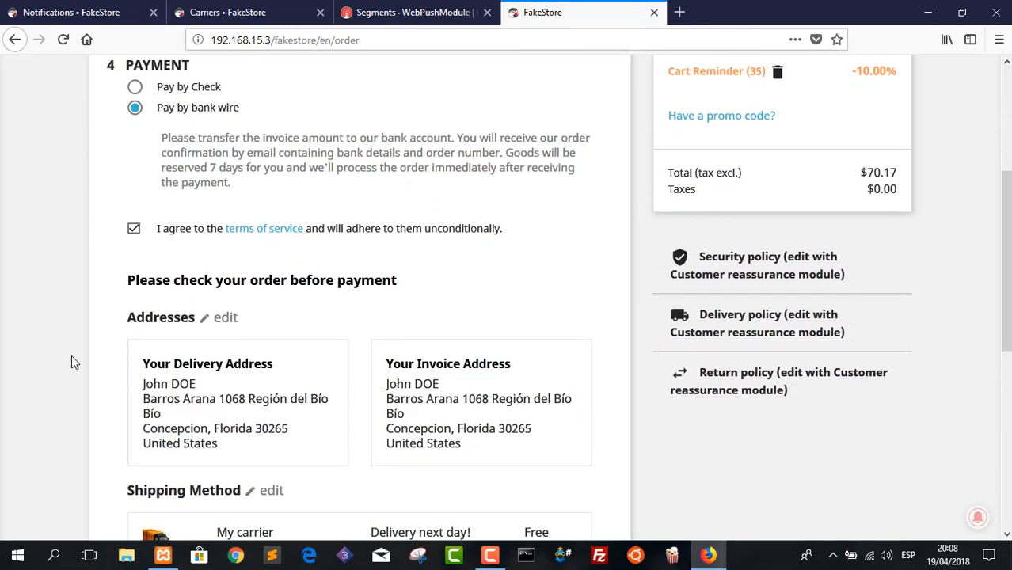
scroll(70, 360, "down", 2)
scroll(71, 358, "down", 5)
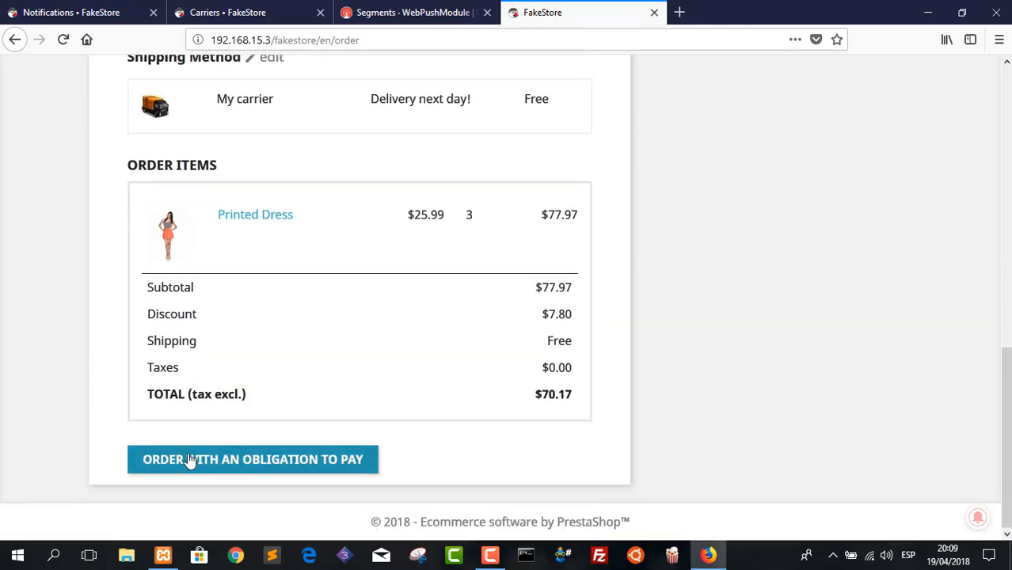
left_click(190, 461)
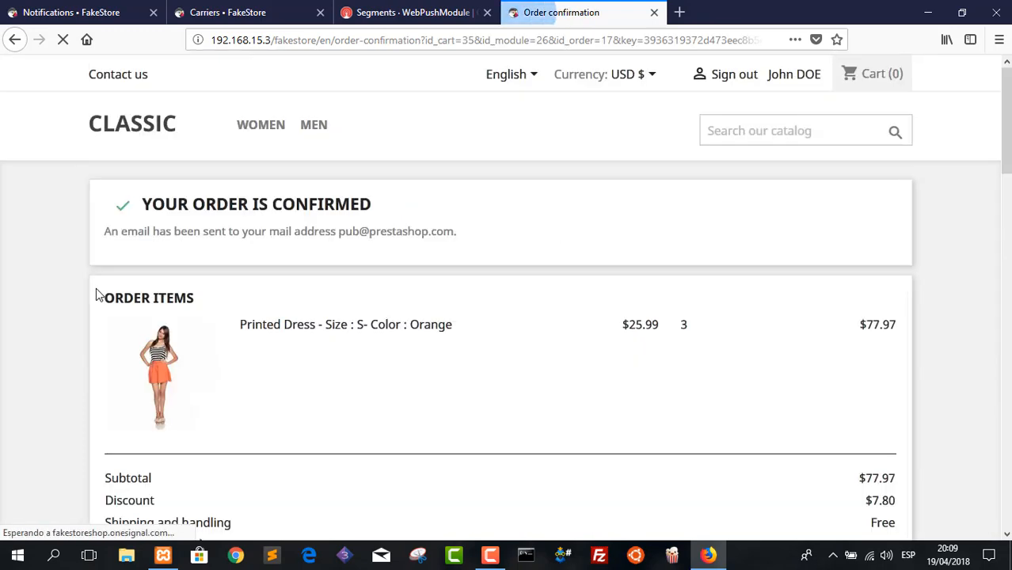
Step: Return to the storefront home page, close the Carriers page and open the Orders list in the PrestaShop back office
left_click(129, 127)
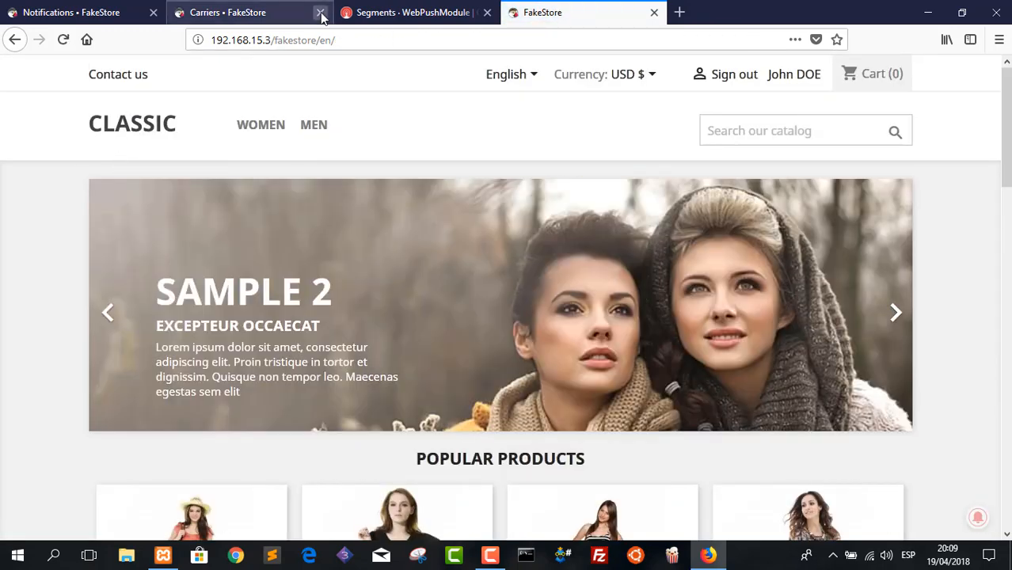
left_click(321, 13)
left_click(121, 13)
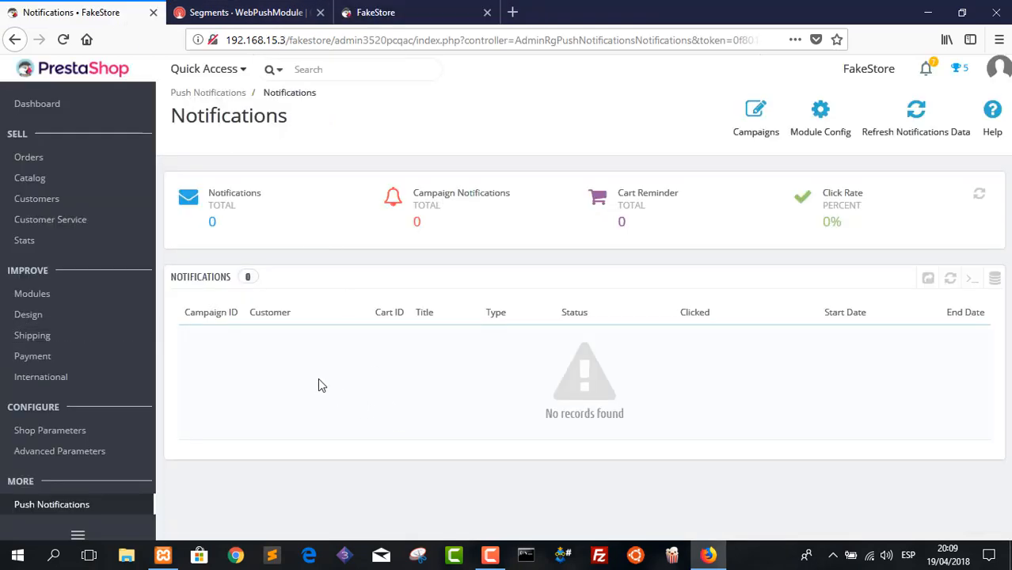
left_click(34, 162)
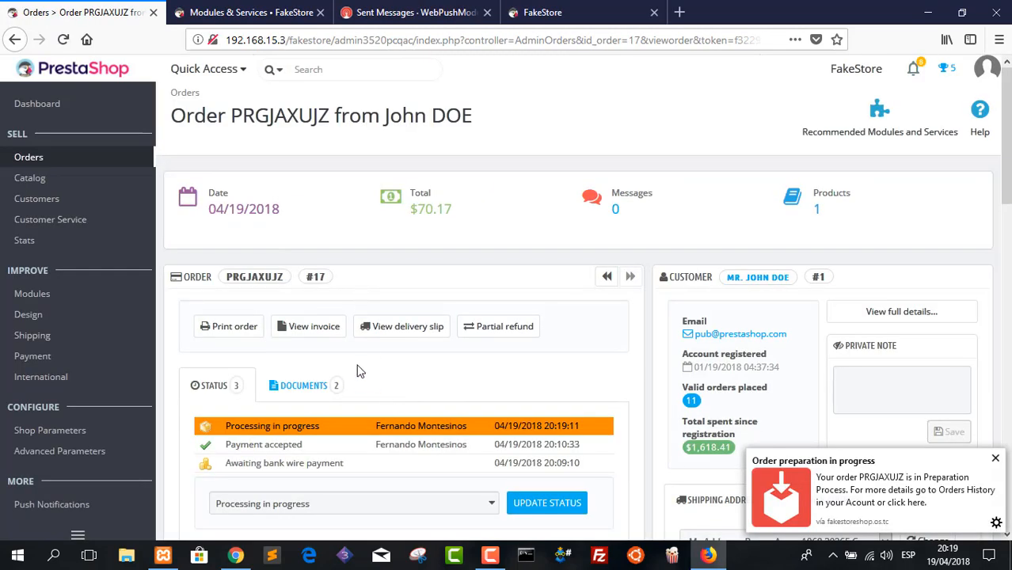
Step: Update the order's status to Shipped and open the Order shipped push notification from the storefront
scroll(357, 372, "down", 1)
left_click(389, 420)
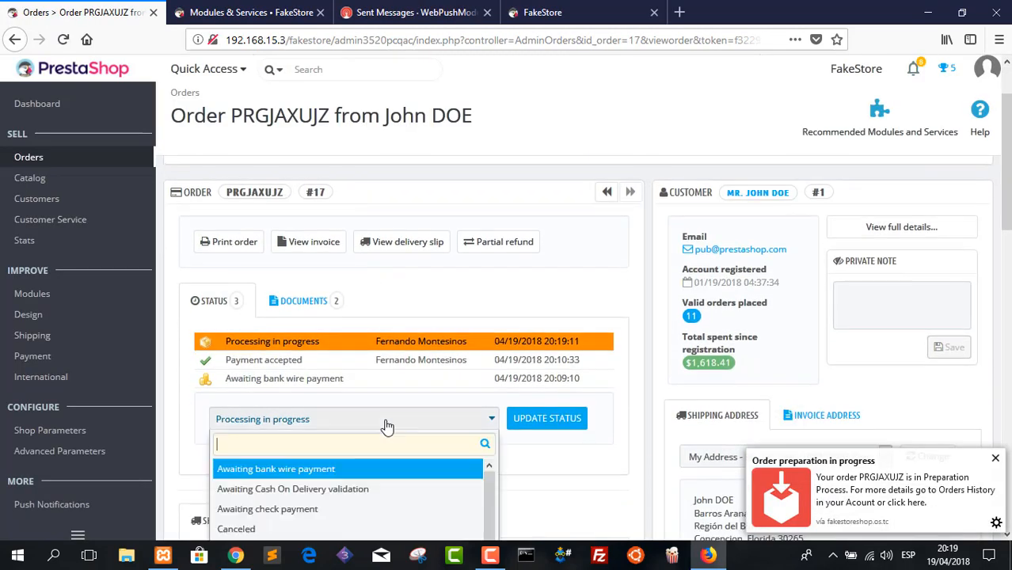
scroll(340, 403, "down", 3)
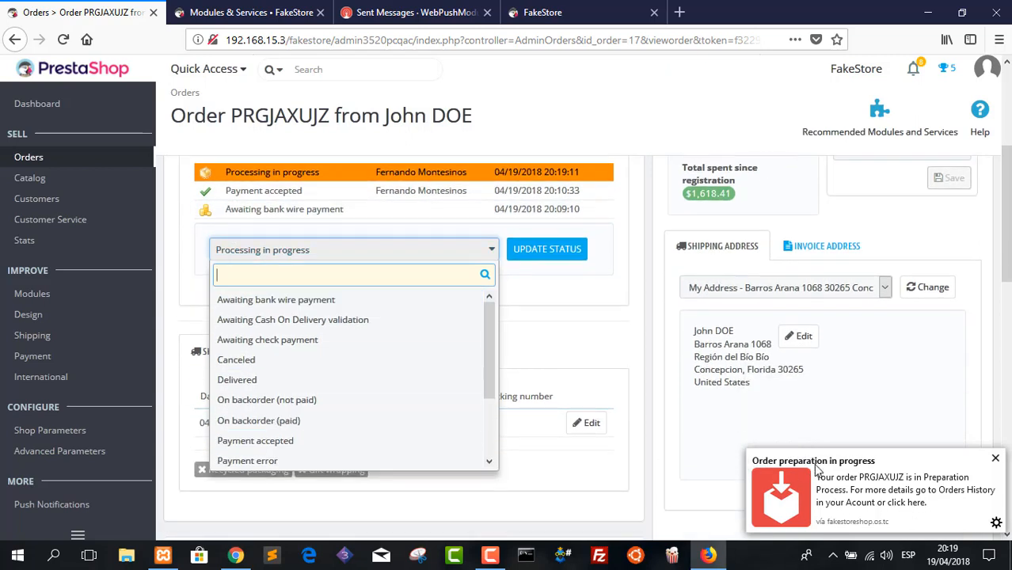
left_click(996, 460)
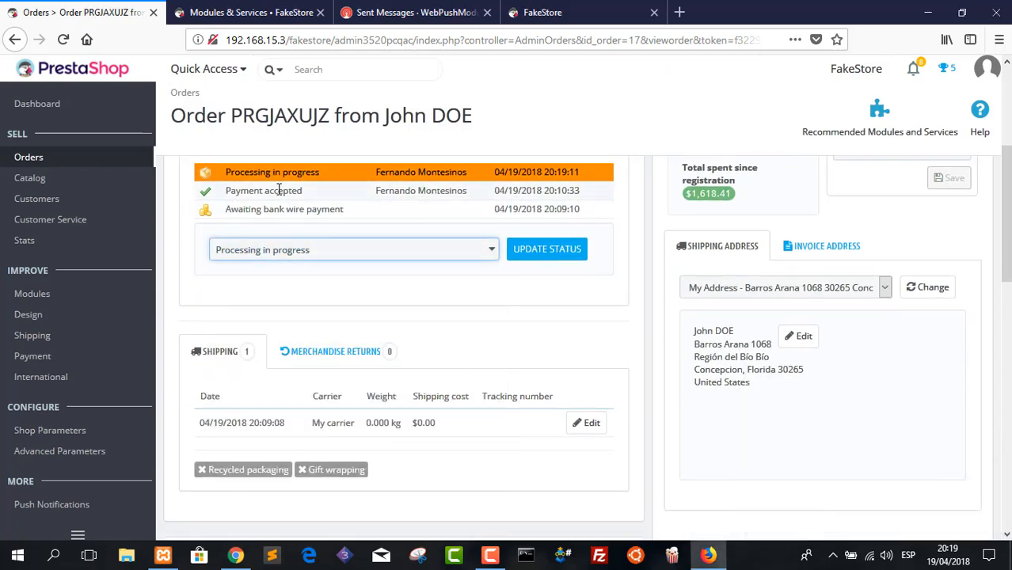
left_click(294, 252)
scroll(301, 384, "down", 1)
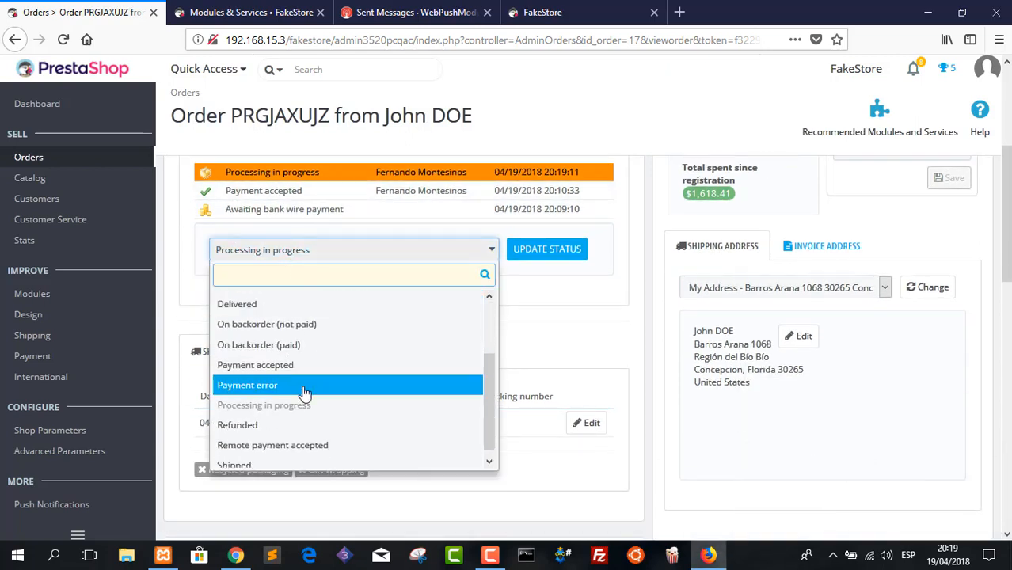
left_click(282, 456)
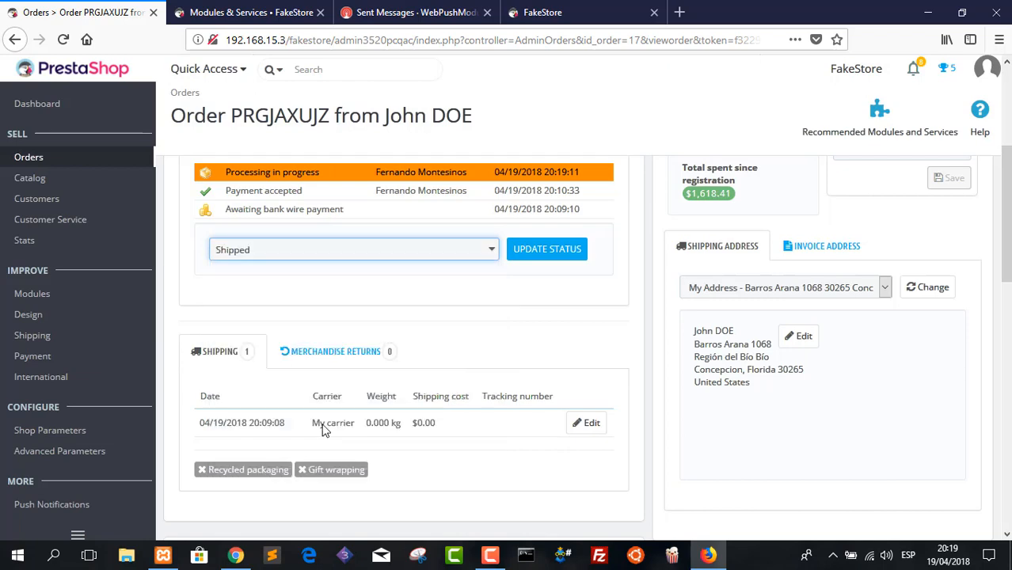
left_click(545, 254)
left_click(546, 13)
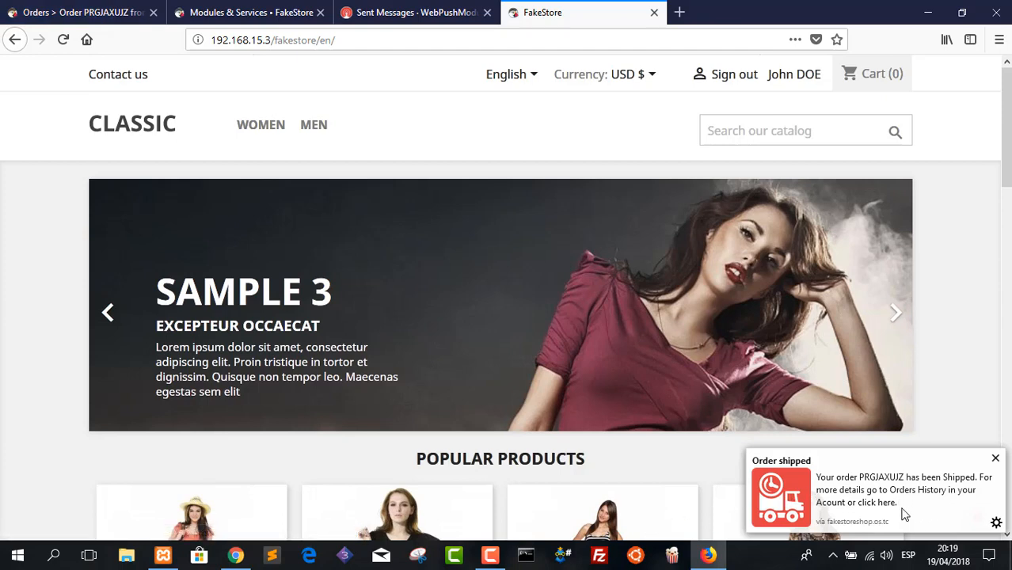
left_click(904, 508)
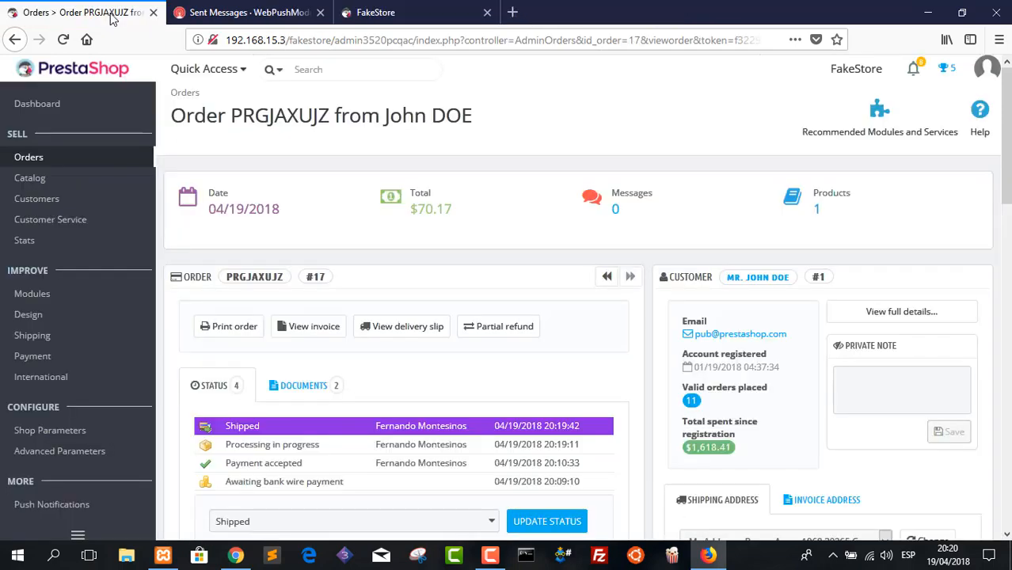
Step: Update the order's status to Delivered and dismiss the Order delivered push notification on the storefront
scroll(346, 409, "down", 2)
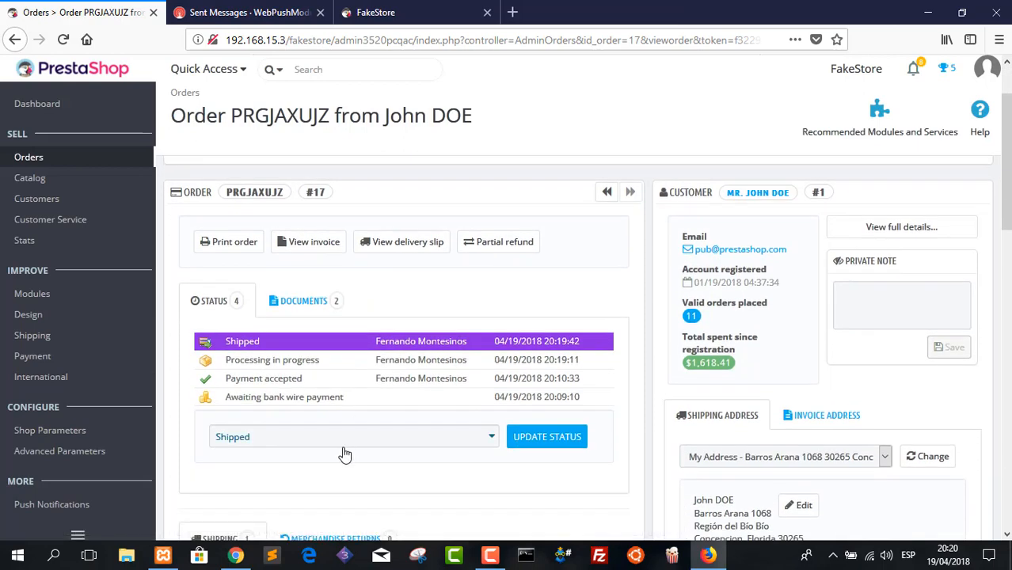
left_click(335, 441)
scroll(202, 362, "down", 3)
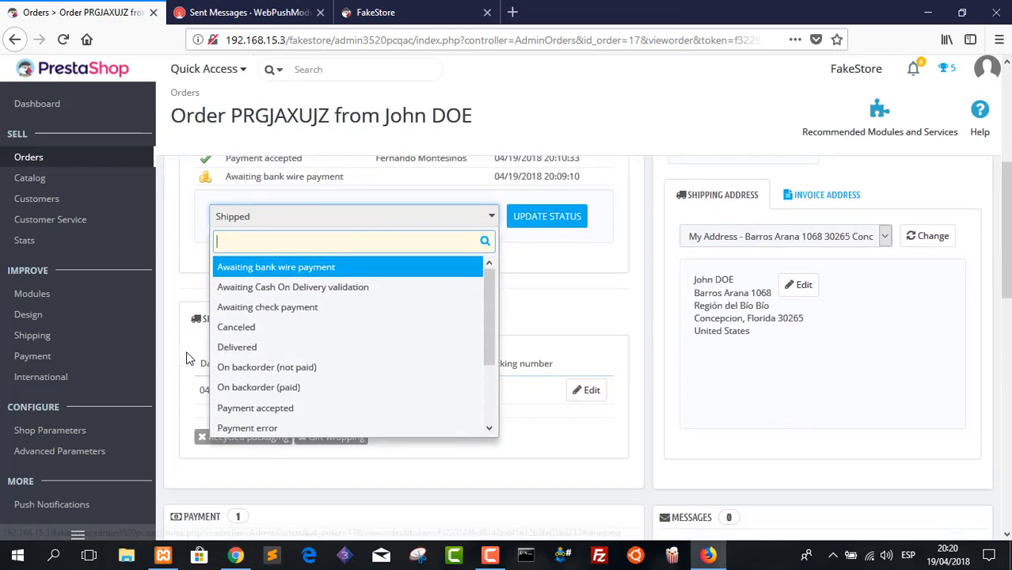
left_click(315, 317)
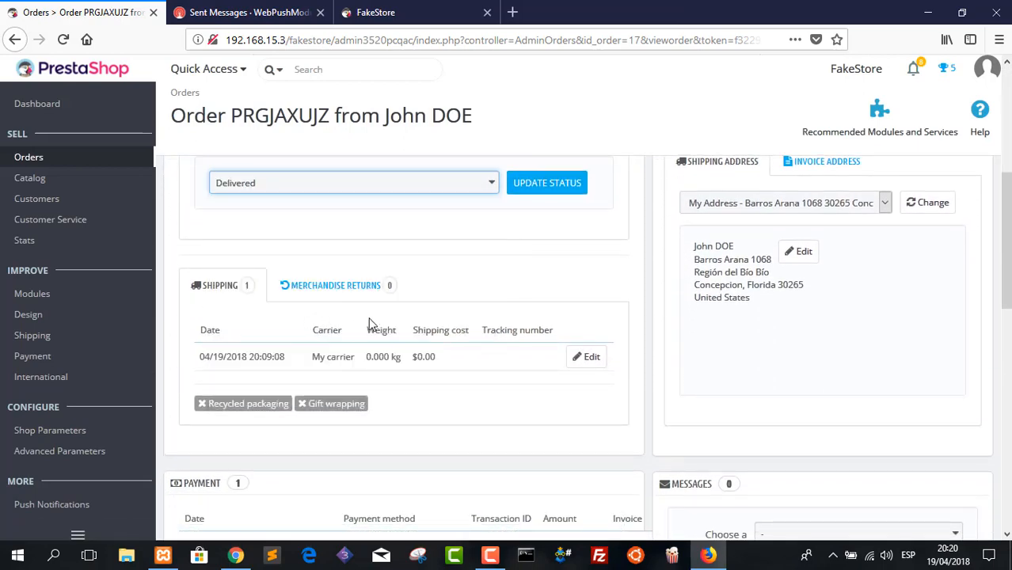
left_click(536, 190)
left_click(419, 17)
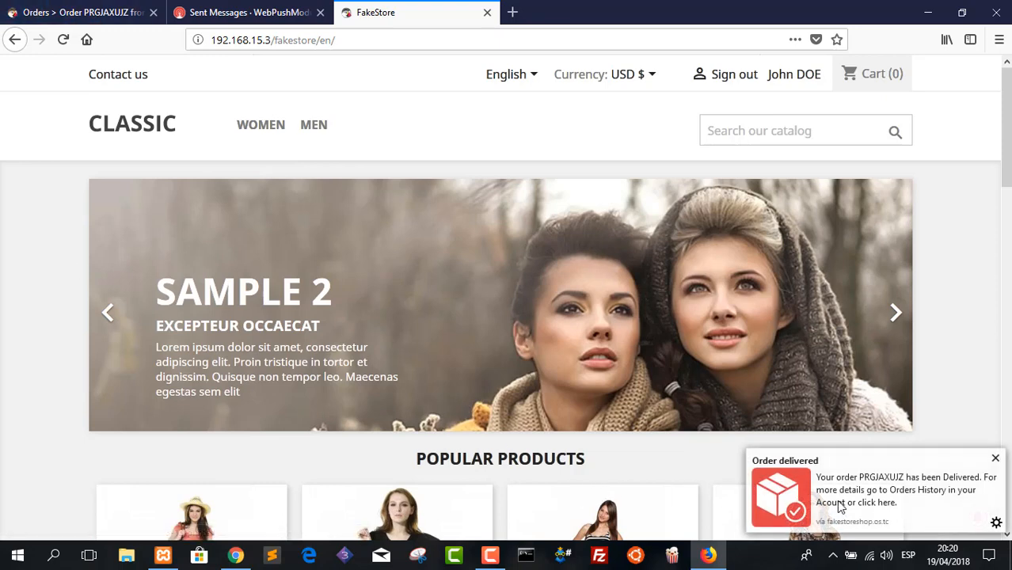
left_click(996, 459)
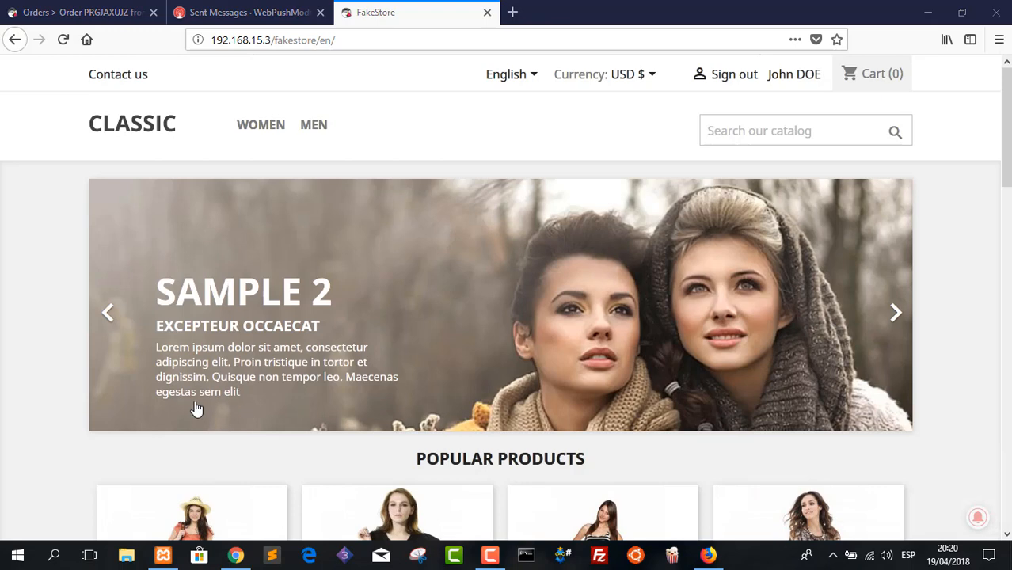
Step: Update the order's status to Canceled and dismiss the Order canceled push notification on the storefront
left_click(84, 13)
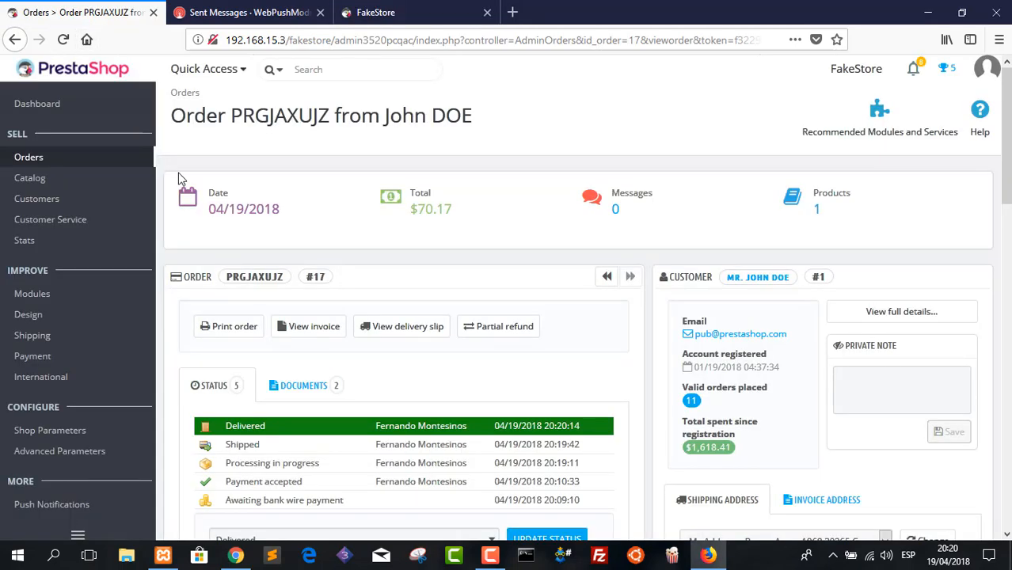
scroll(401, 374, "down", 2)
left_click(400, 370)
scroll(400, 375, "down", 2)
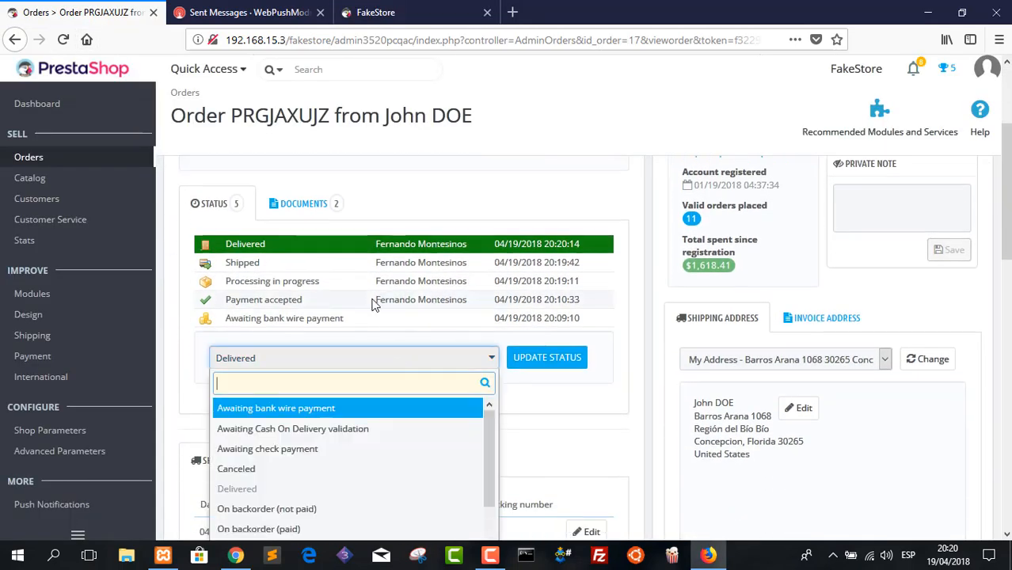
left_click(346, 316)
left_click(529, 201)
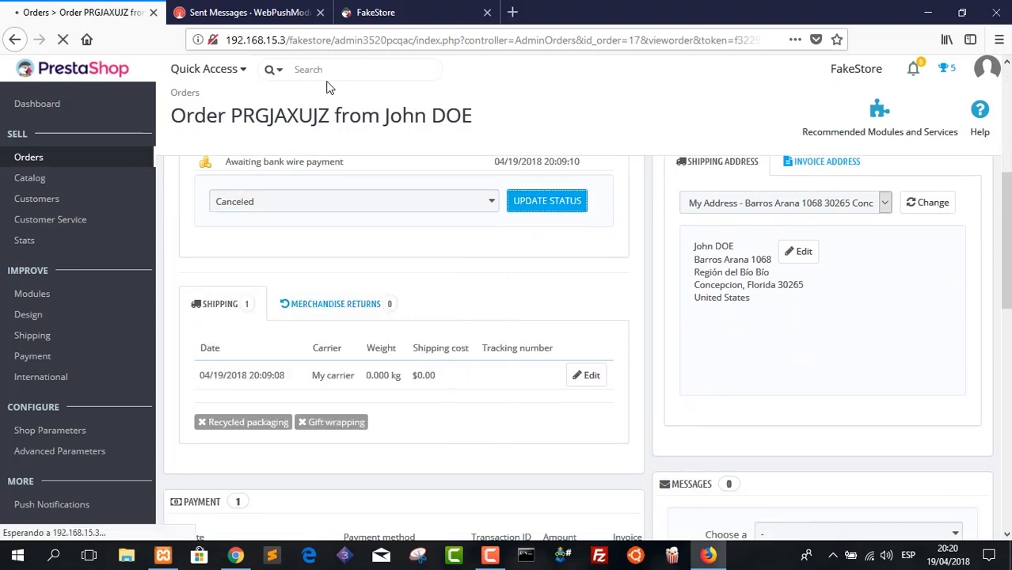
left_click(381, 13)
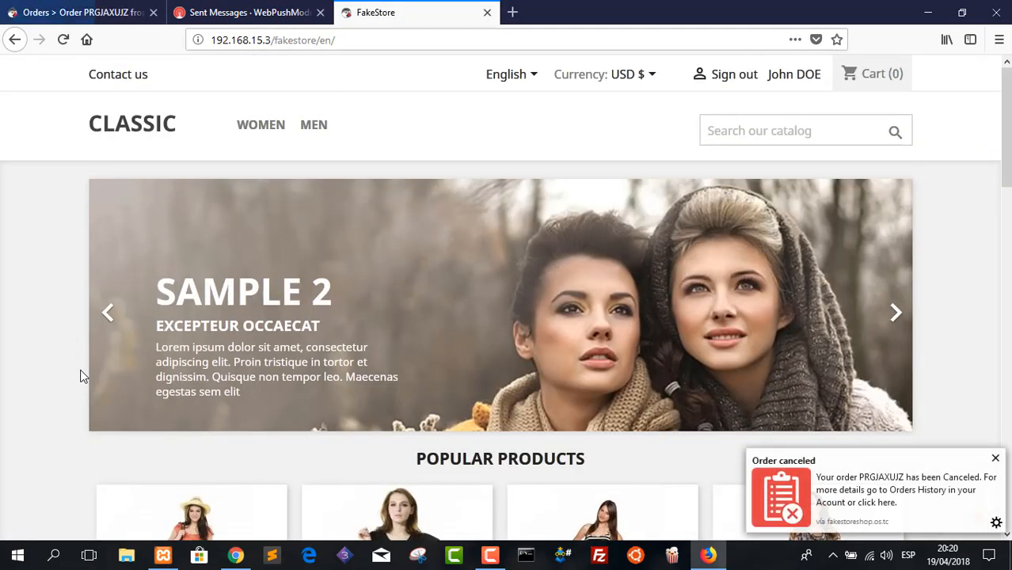
left_click(995, 459)
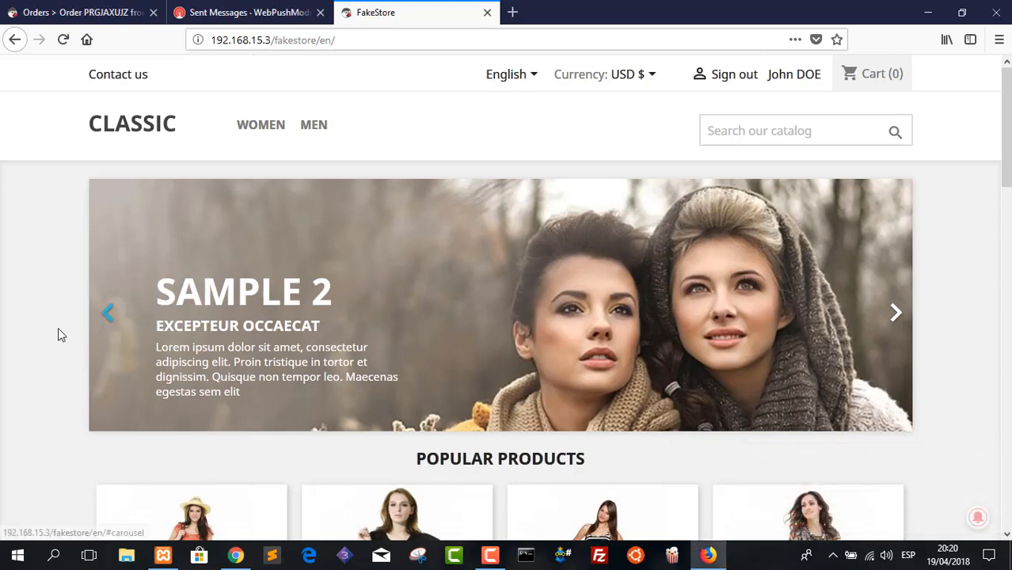
Step: Open the Push Notifications module's Notifications list from the back office and review the sent notifications and the available type filter options
left_click(65, 21)
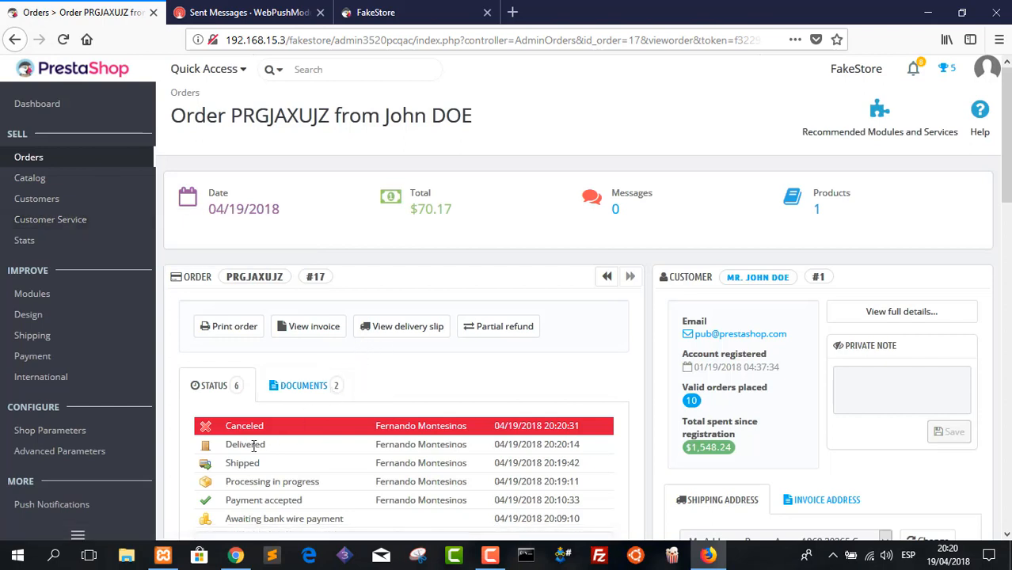
mouse_move(85, 507)
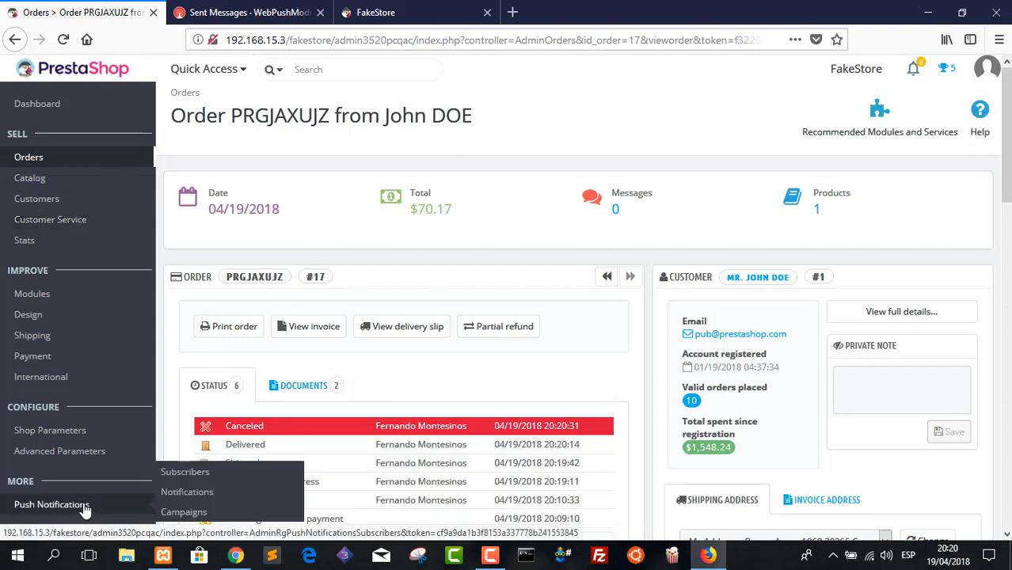
left_click(190, 492)
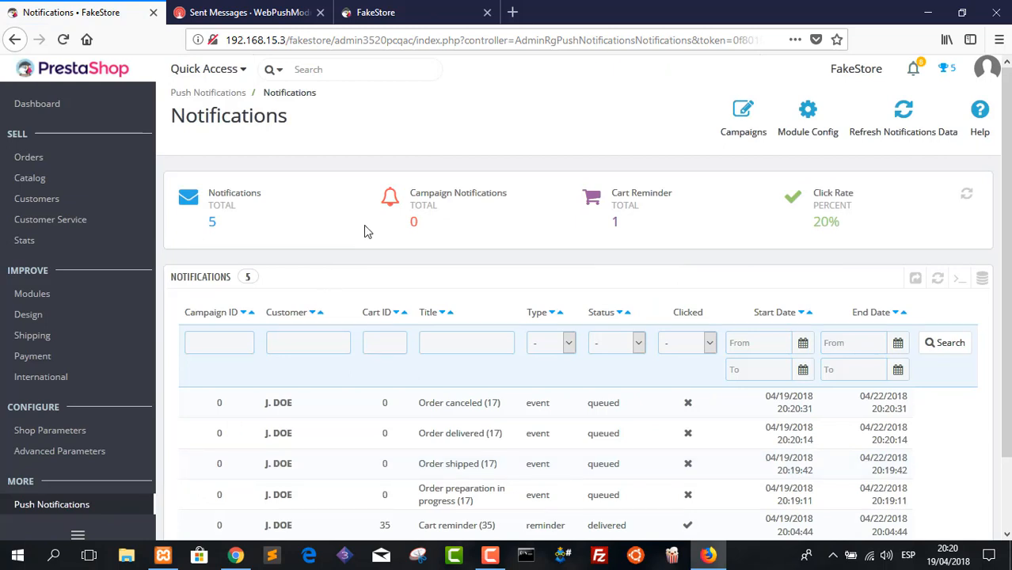
scroll(363, 225, "down", 2)
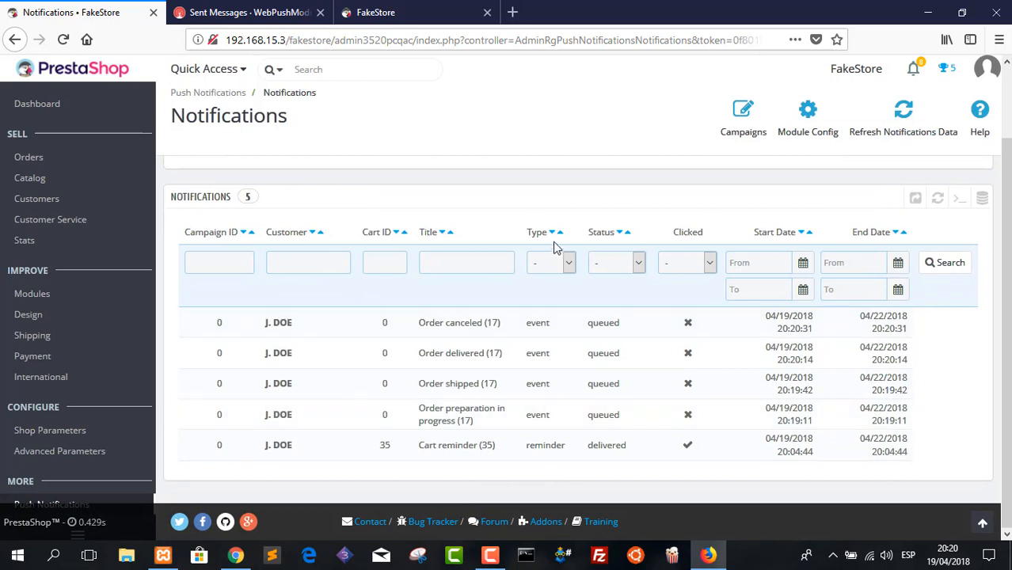
left_click(568, 265)
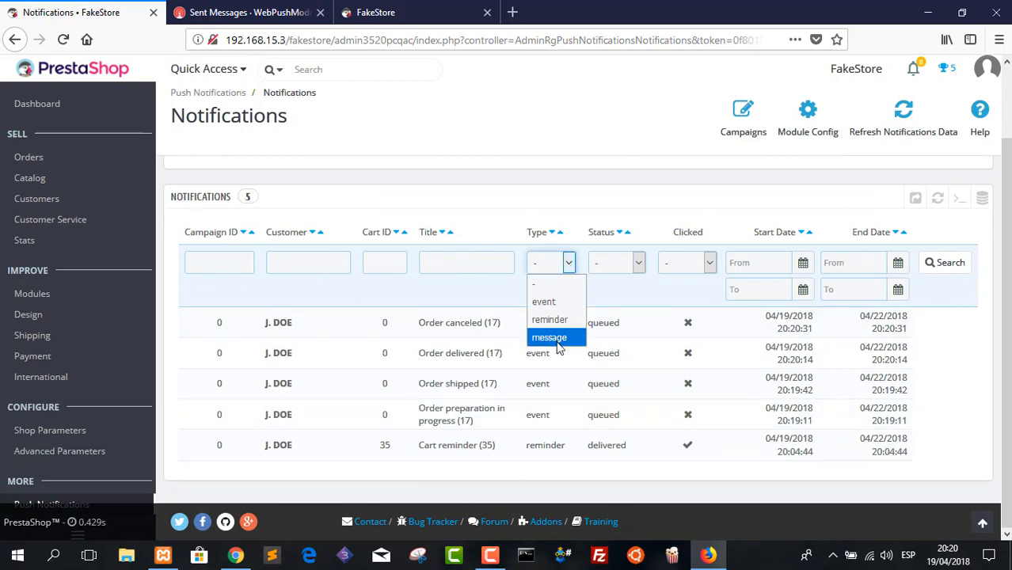
left_click(500, 301)
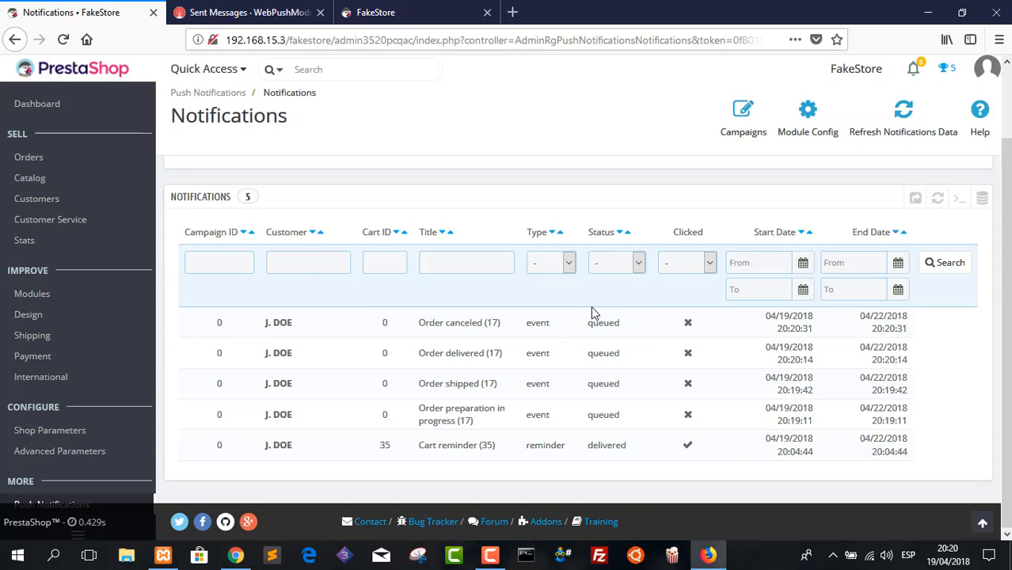
Step: Refresh the notifications data and review each notification's delivery and clicked status along with the Click Rate and Cart Reminder totals
left_click(904, 121)
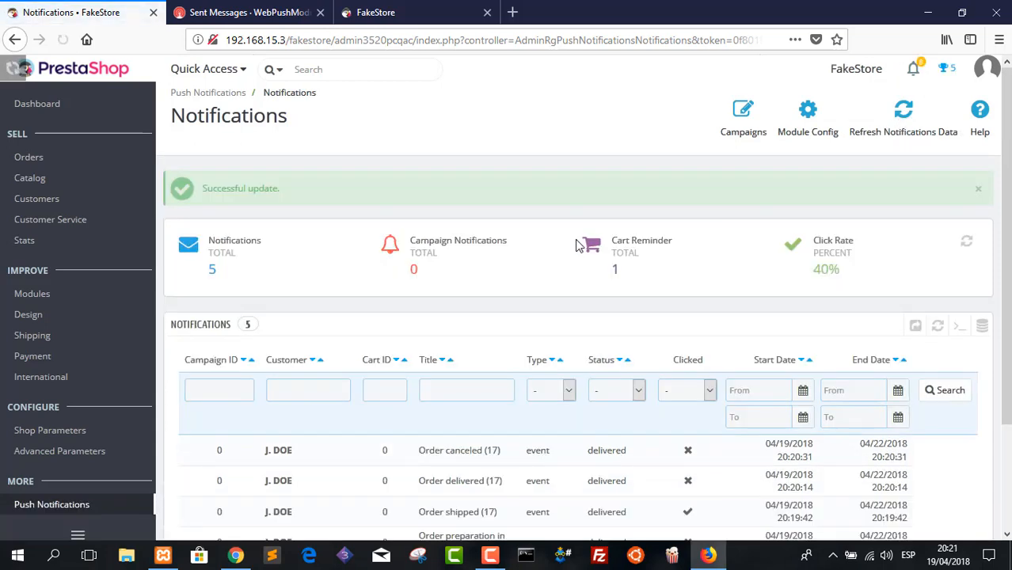
scroll(505, 352, "down", 2)
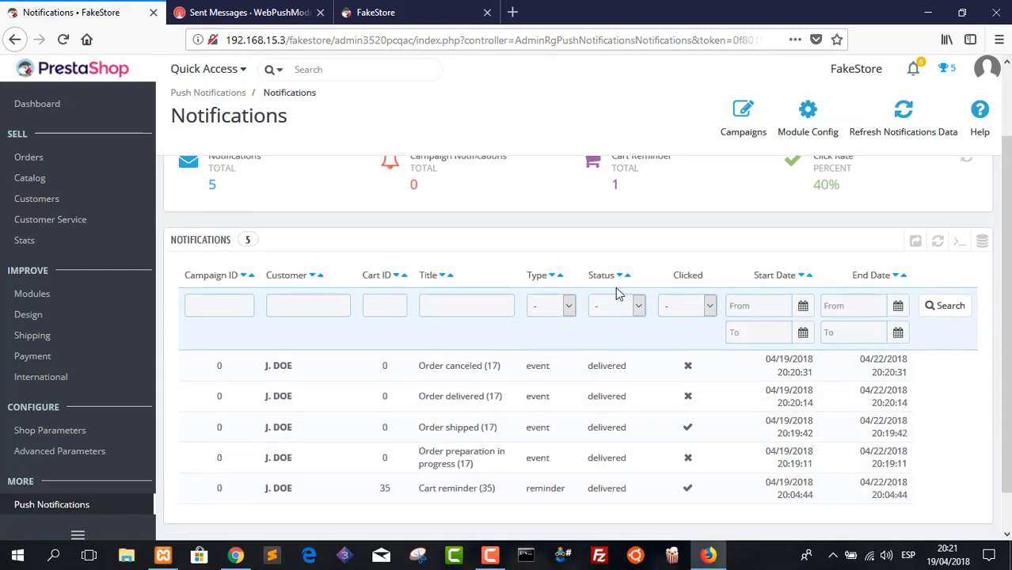
scroll(618, 294, "up", 2)
left_click_drag(859, 279, 795, 274)
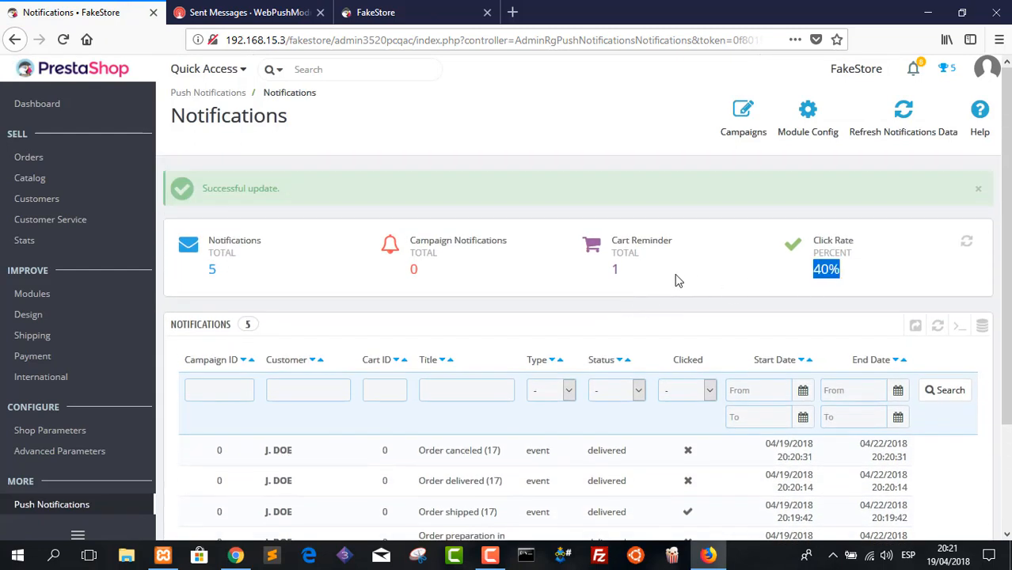
left_click_drag(641, 268, 577, 268)
left_click(502, 277)
scroll(426, 344, "down", 1)
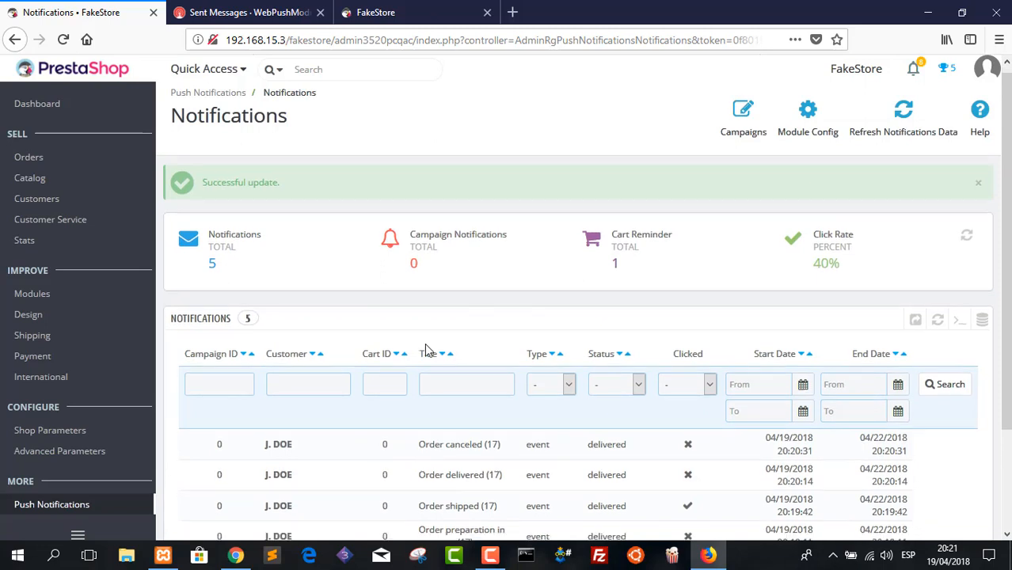
scroll(426, 352, "down", 2)
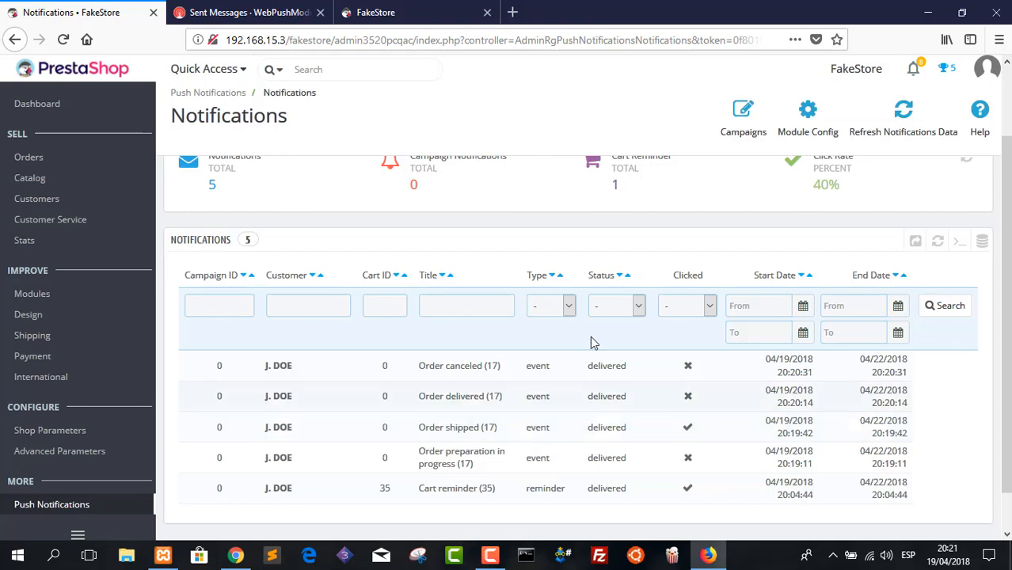
Step: Dismiss the update message on the Notifications page and open the push notification Campaigns page
scroll(846, 269, "up", 2)
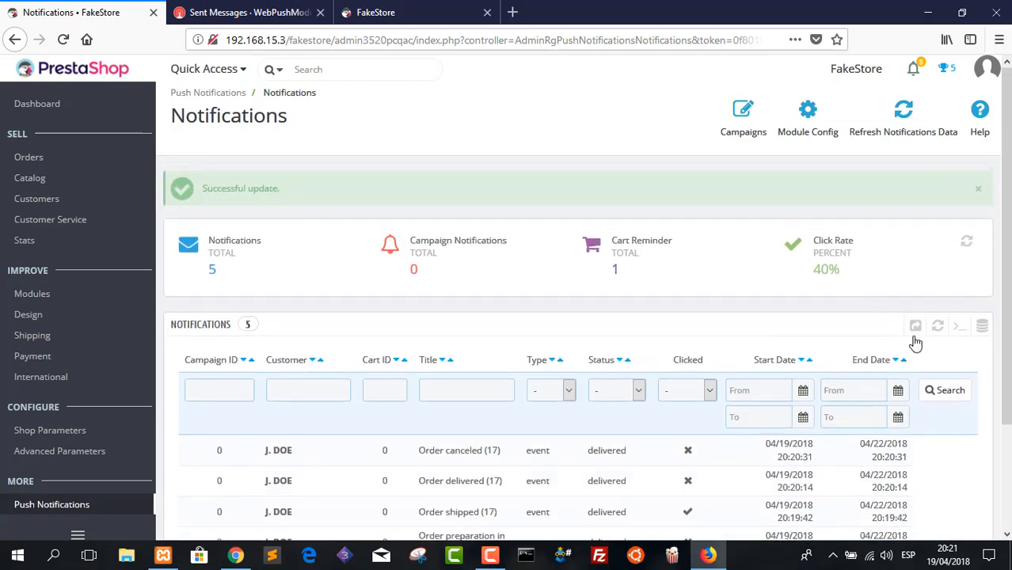
left_click(978, 165)
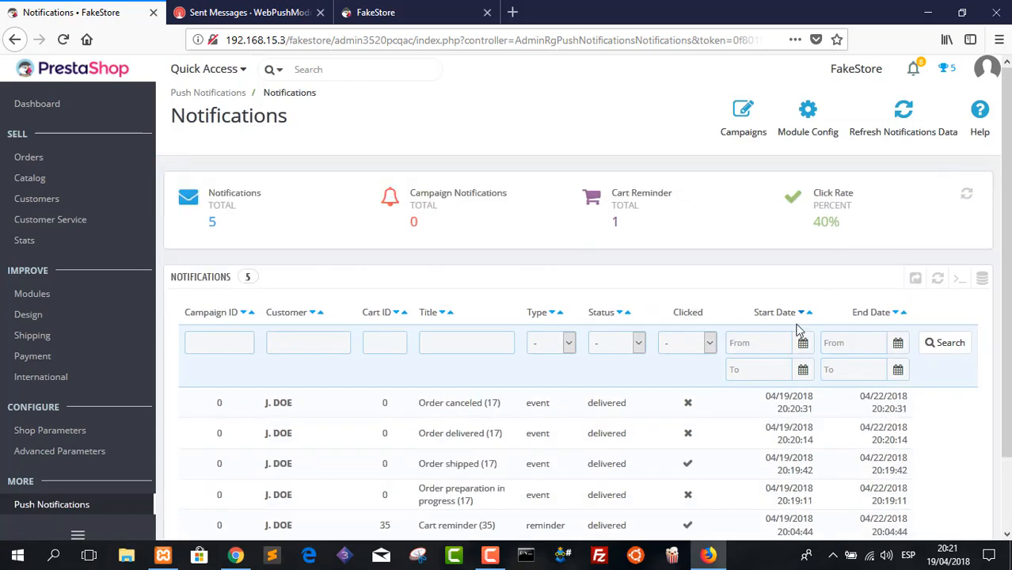
left_click(743, 115)
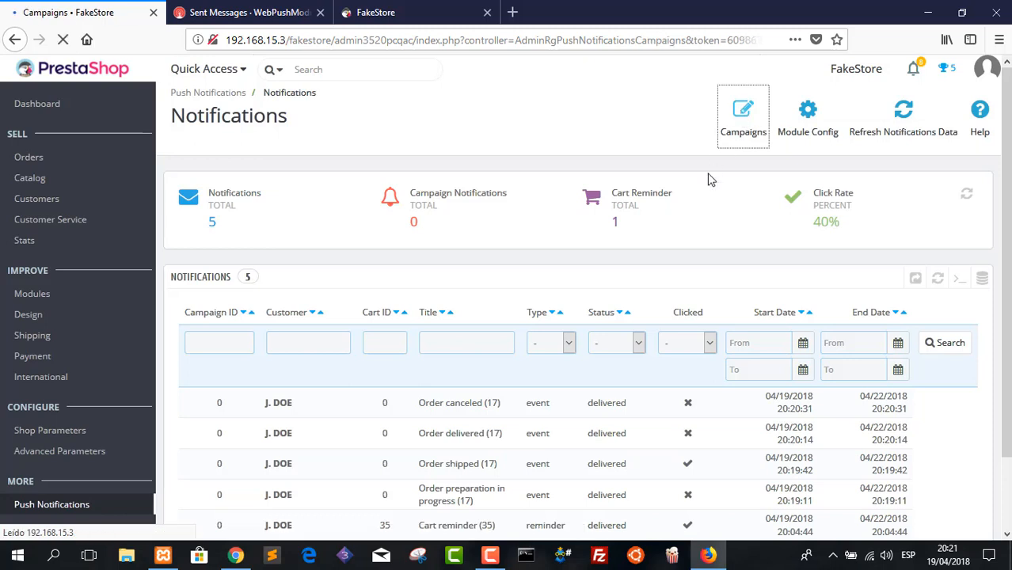
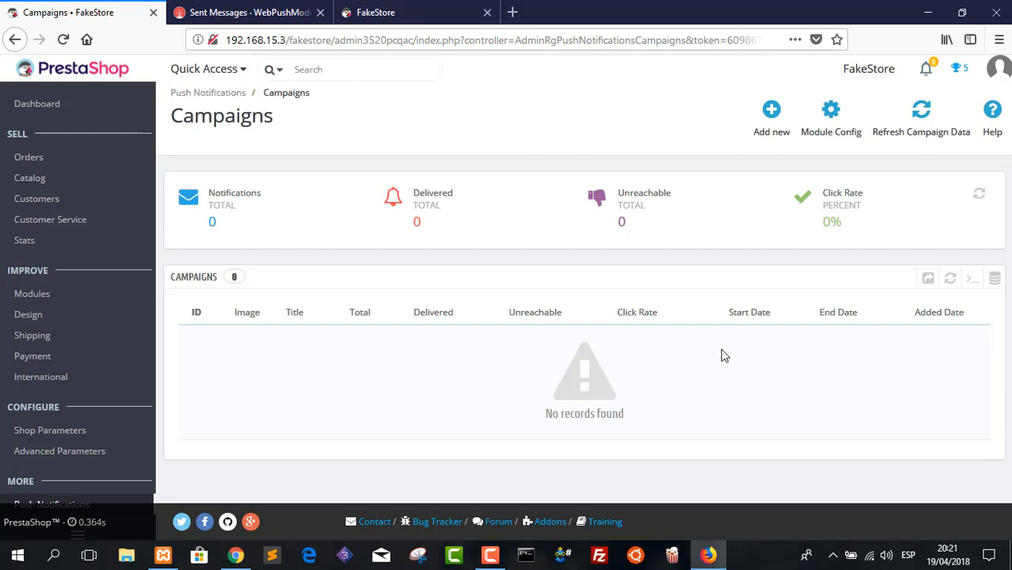
Step: Start a new notifications campaign and set its English title to "Test Campaign"
left_click(775, 112)
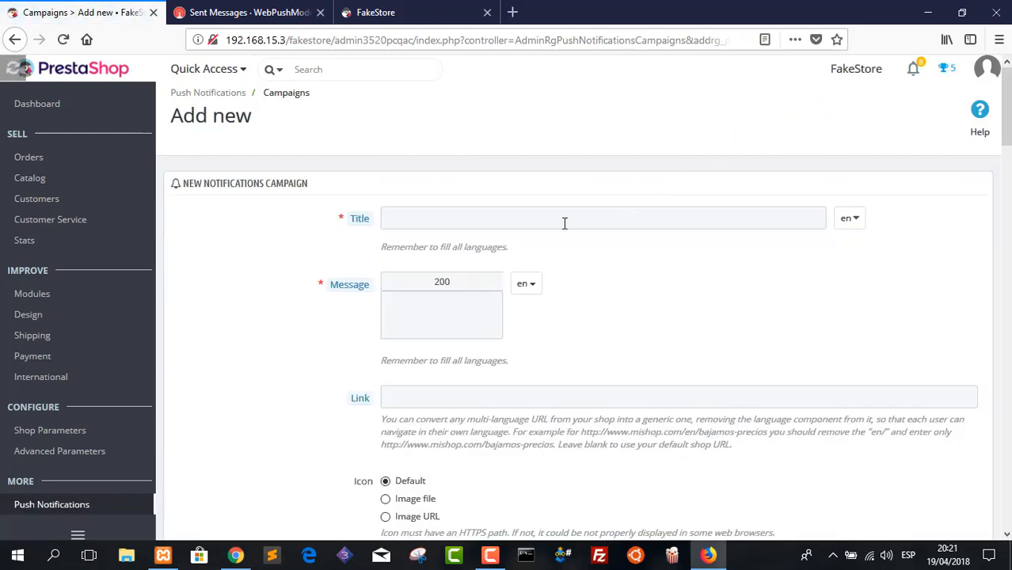
left_click(560, 218)
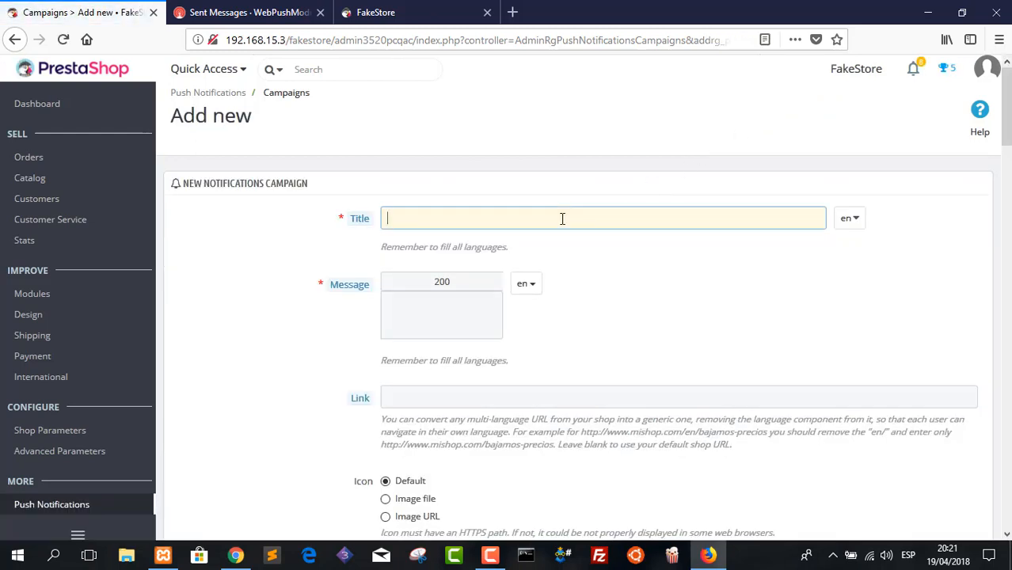
type("Test ")
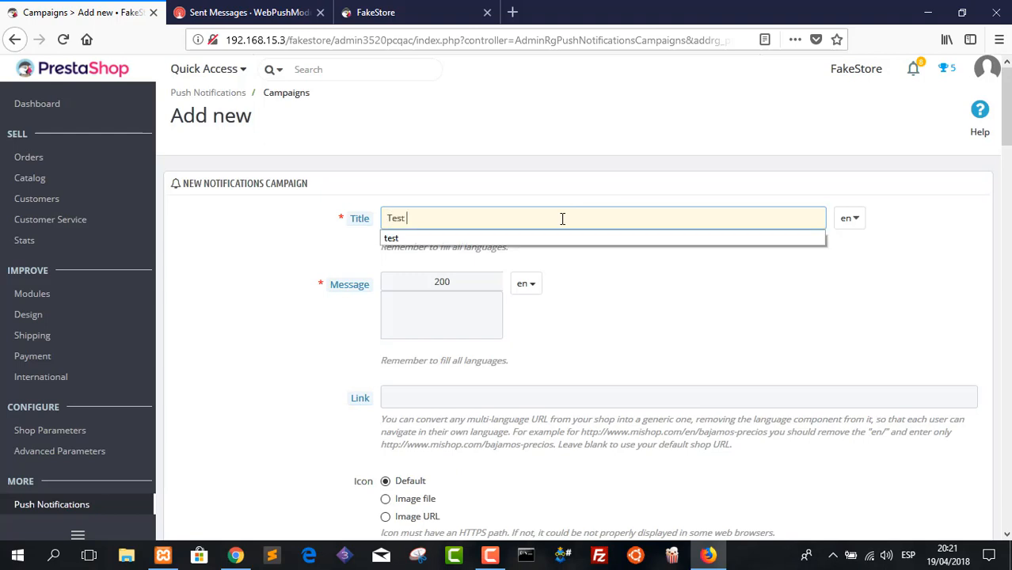
type("Campaign")
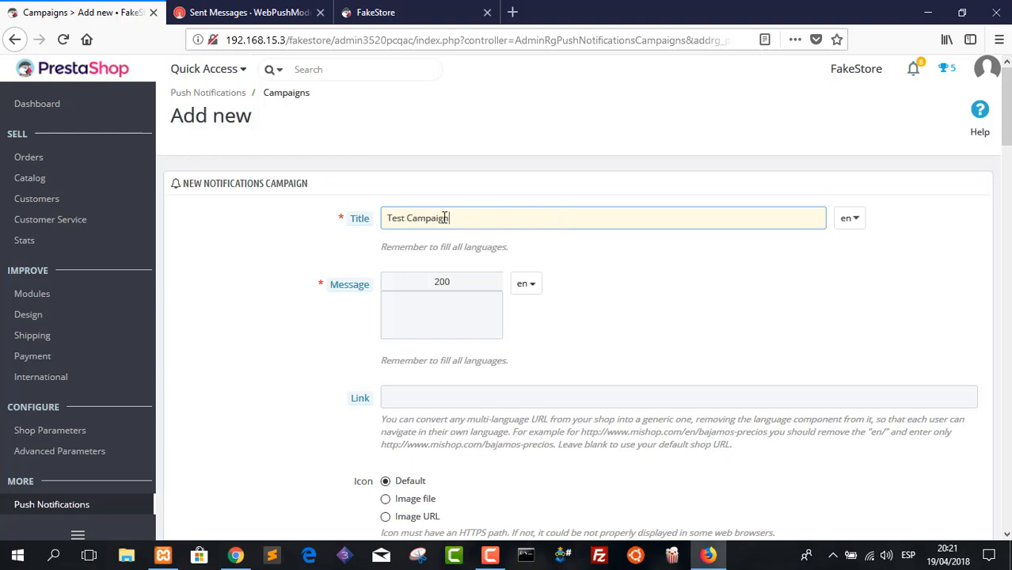
Step: Copy the campaign title into the English message and extend it to "Test Campaign min purchased"
left_click_drag(448, 218, 364, 217)
key("ctrl+c")
left_click(413, 311)
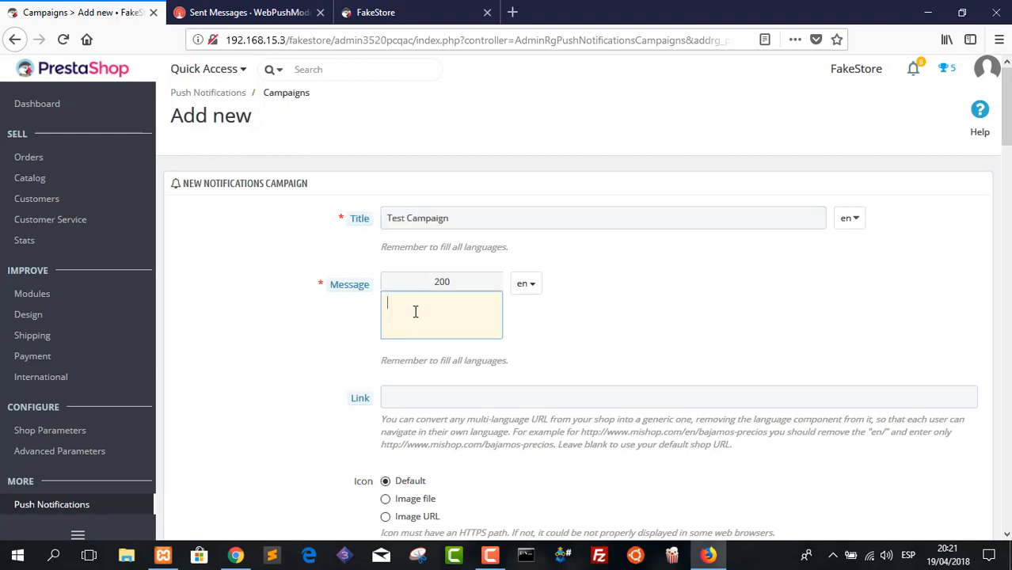
key("ctrl+v")
type("min purcha")
Step: Fill the Spanish message and title with "Test Campaign min purchased" and switch the form back to English
left_click_drag(434, 316, 350, 305)
key("ctrl+c")
left_click(525, 284)
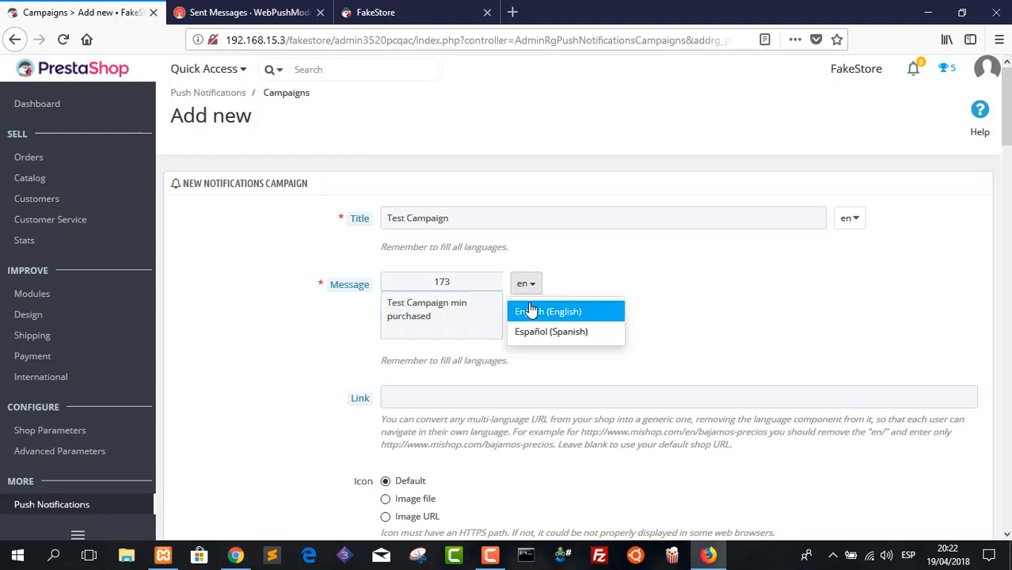
left_click(533, 333)
left_click(447, 302)
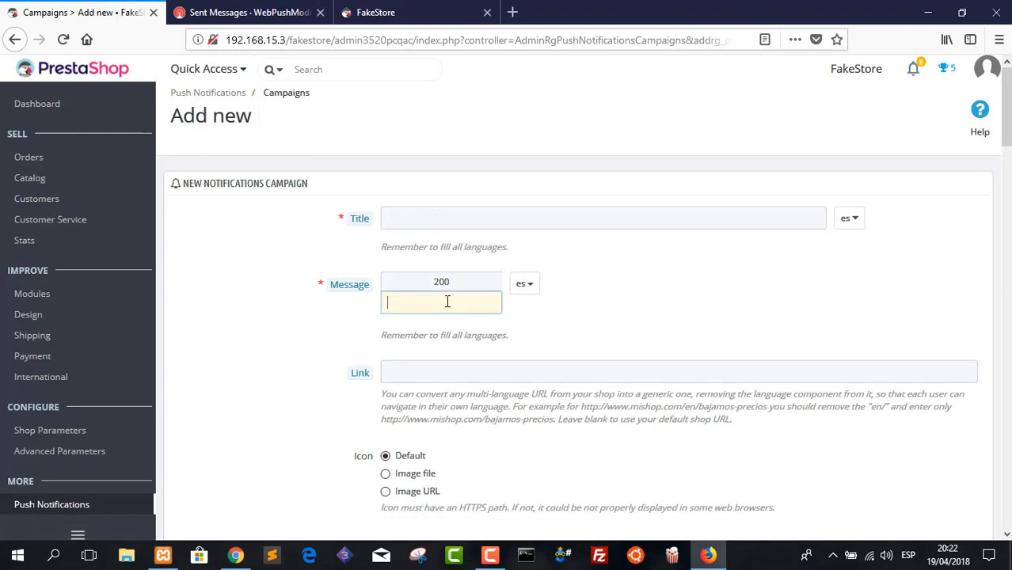
key("ctrl+v")
left_click(452, 218)
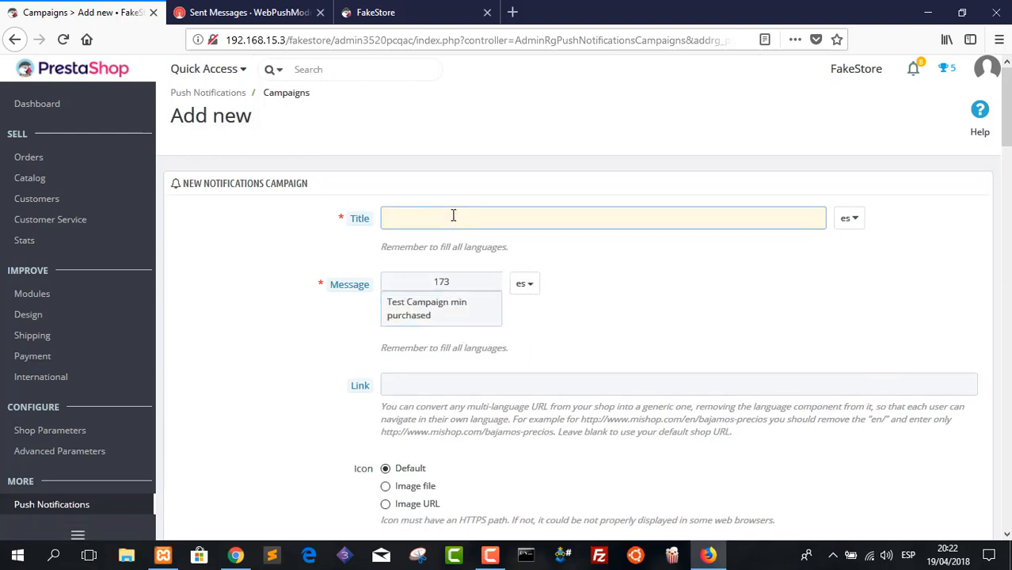
key("ctrl+v")
left_click(308, 312)
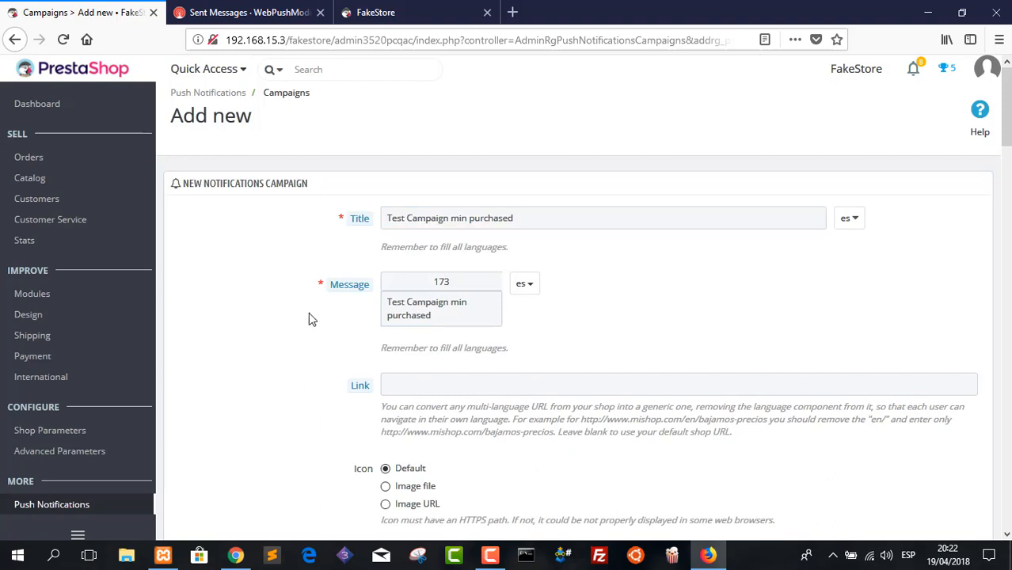
left_click(528, 286)
left_click(592, 310)
Step: Examine the reminder about filling all languages and the guidance for the campaign's Link field
scroll(301, 368, "down", 2)
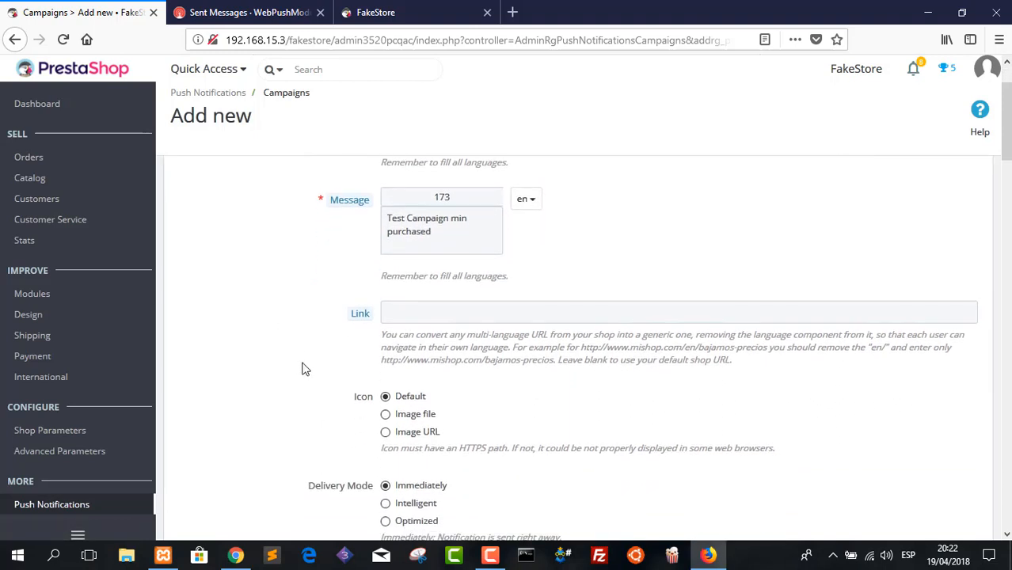
left_click_drag(511, 277, 375, 278)
left_click(375, 282)
left_click(373, 277)
left_click_drag(475, 369, 386, 335)
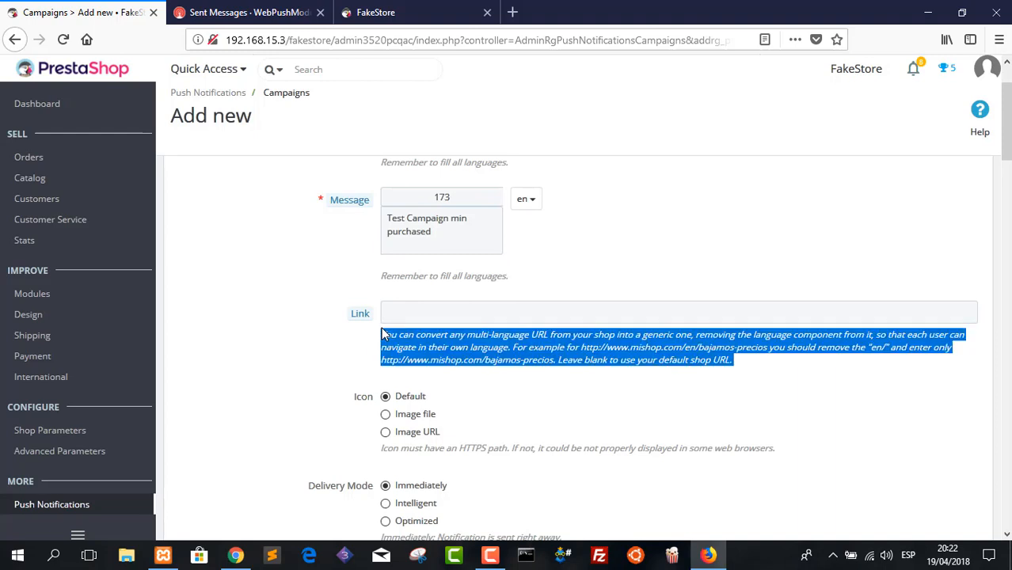
left_click(346, 359)
scroll(342, 353, "down", 2)
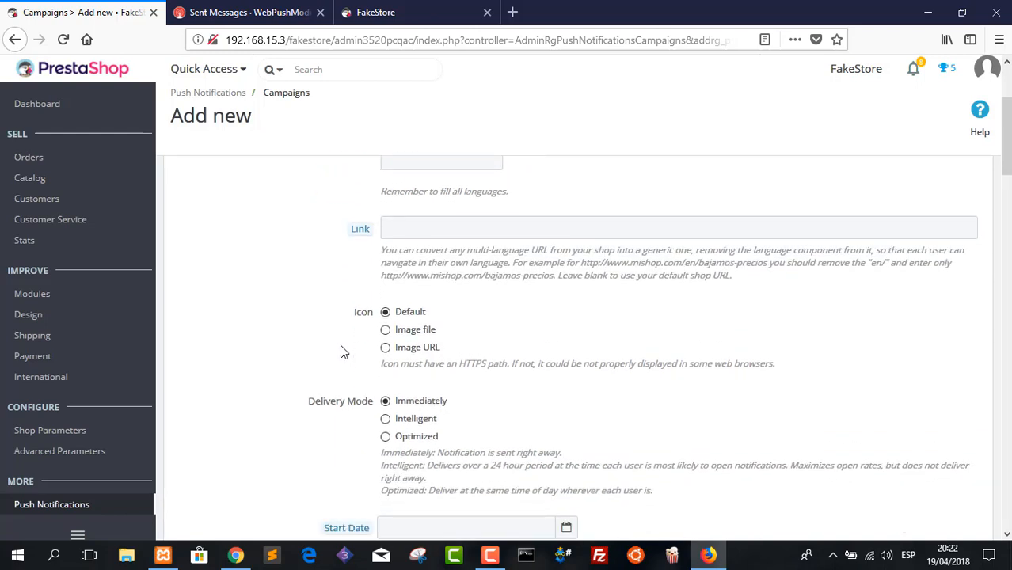
Step: Preview the Image file and Image URL icon options and set the icon back to Default
left_click(386, 330)
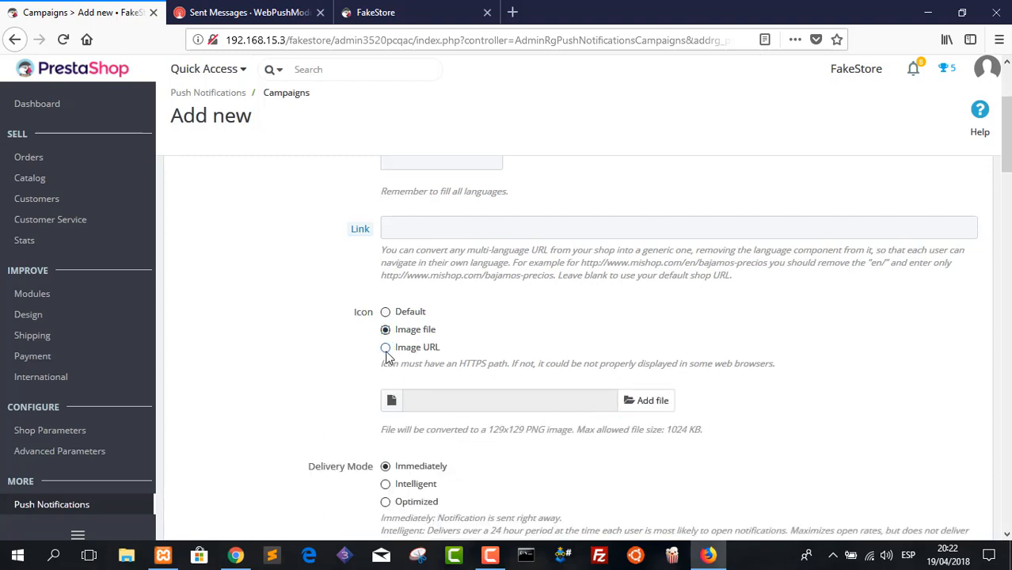
left_click(385, 347)
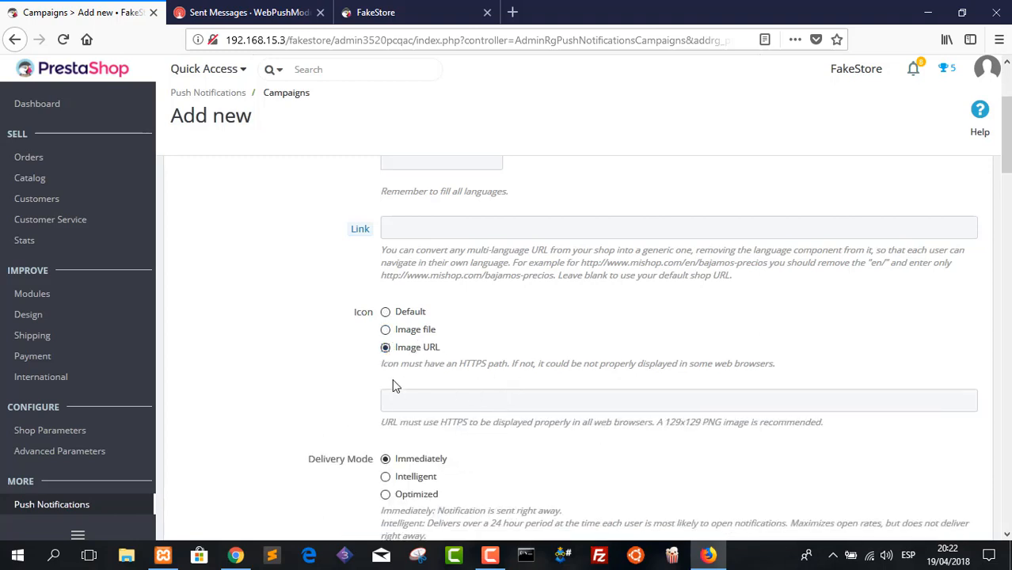
left_click(387, 313)
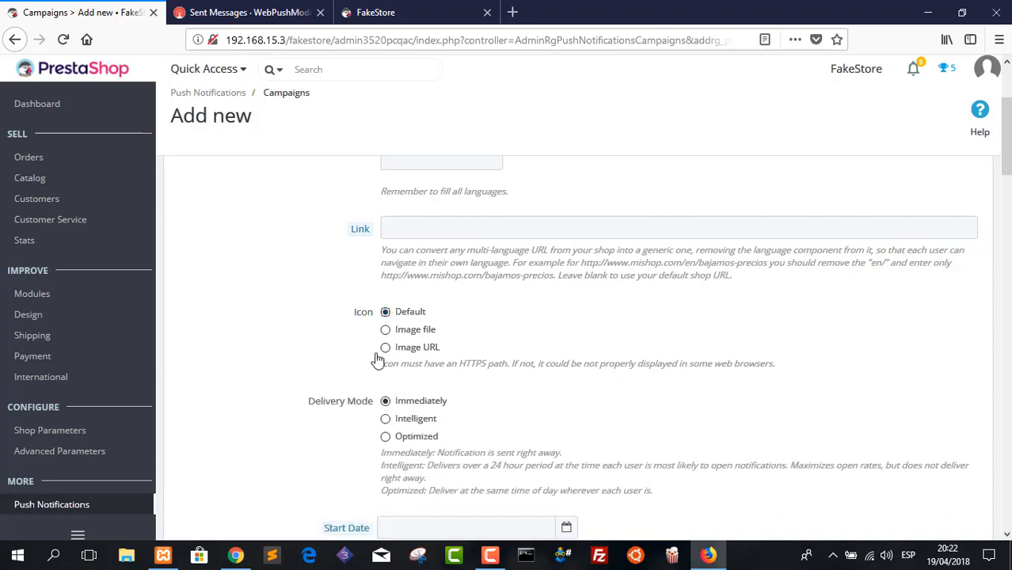
Step: Examine the descriptions of the Immediately, Intelligent and Optimized delivery modes
scroll(285, 394, "down", 2)
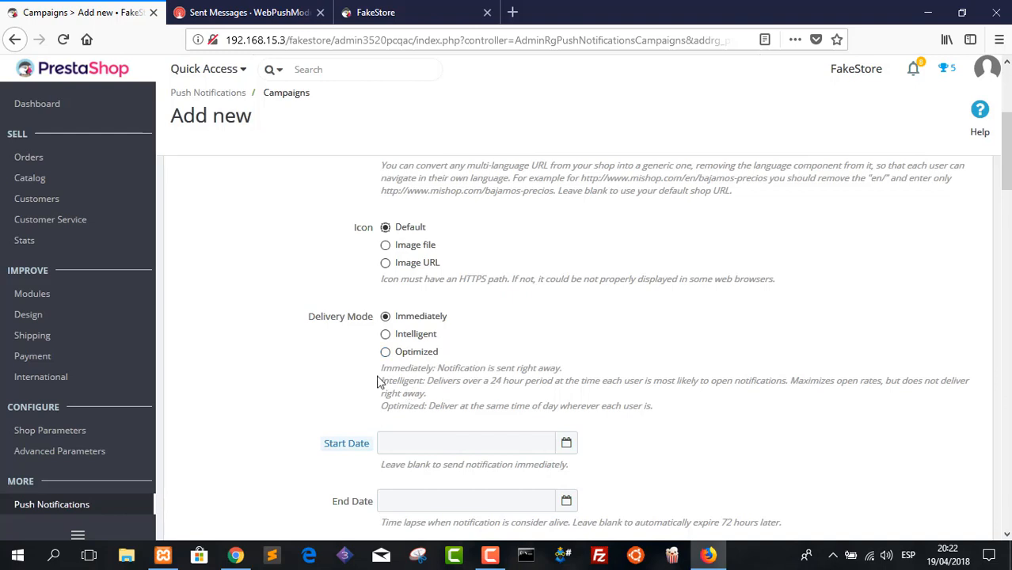
left_click_drag(380, 372, 586, 374)
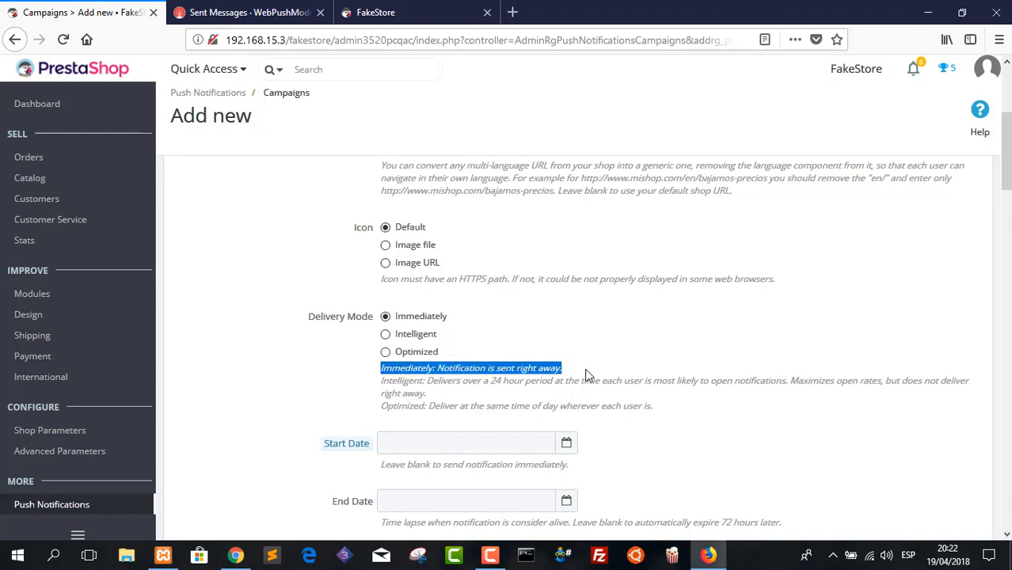
left_click(374, 398)
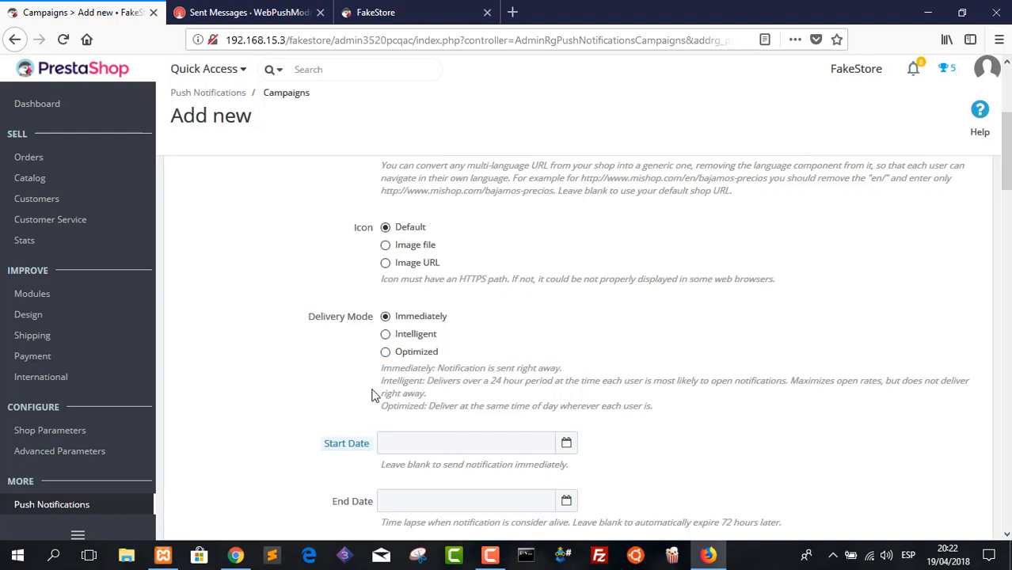
left_click_drag(380, 381, 562, 403)
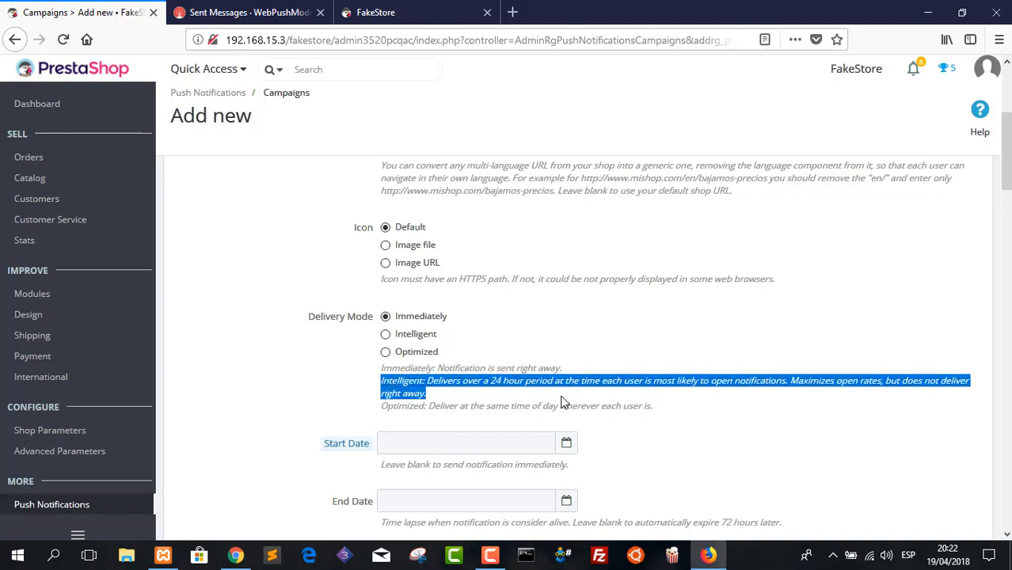
left_click(669, 418)
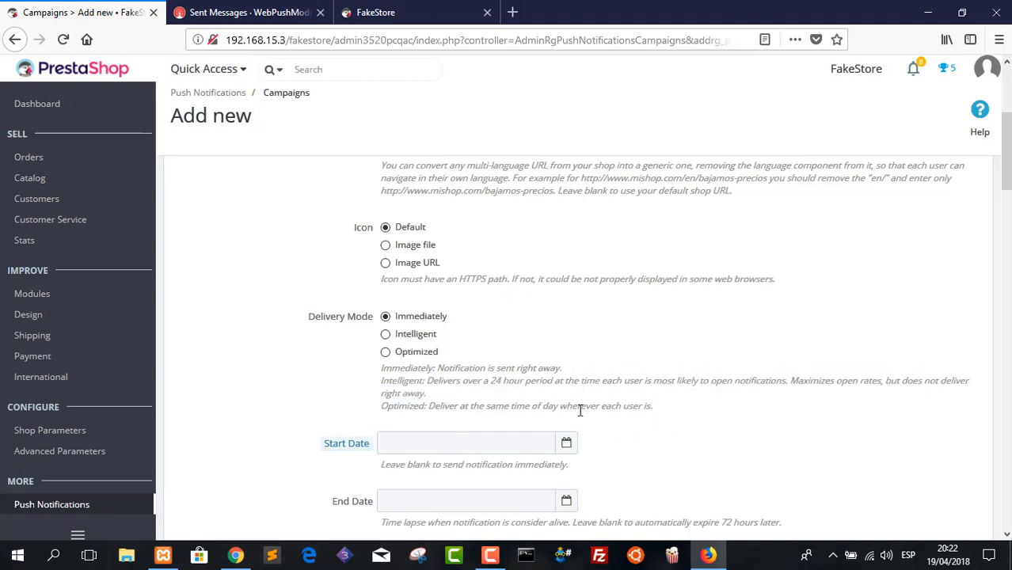
left_click_drag(654, 407, 388, 410)
left_click(376, 418)
triple_click(384, 410)
left_click(283, 368)
Step: Examine the Start Date and End Date settings and toggle Include guests to Yes and back to No
scroll(264, 350, "down", 2)
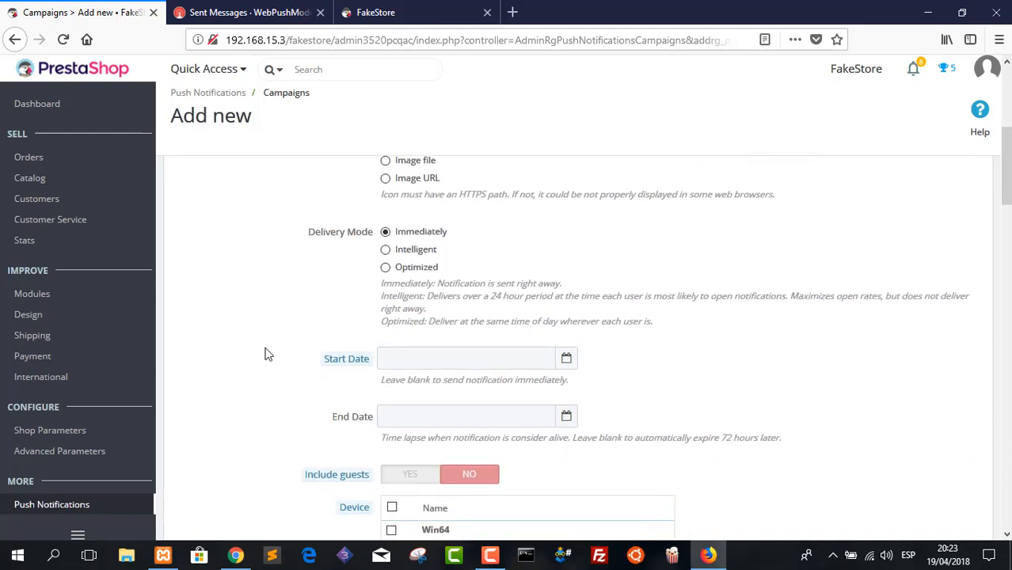
scroll(265, 354, "down", 2)
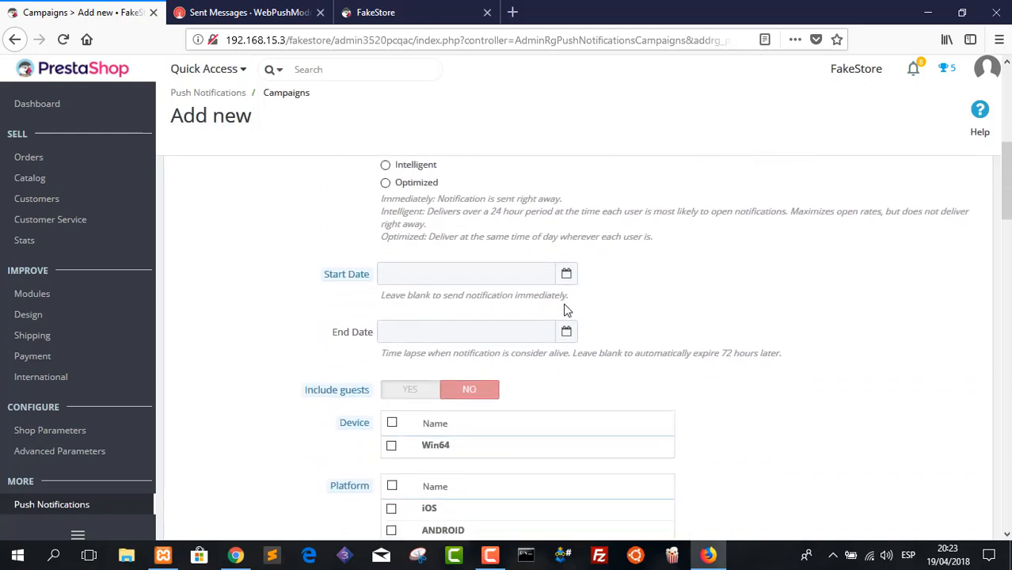
left_click_drag(569, 298, 515, 301)
left_click(433, 276)
left_click(287, 326)
scroll(266, 350, "down", 2)
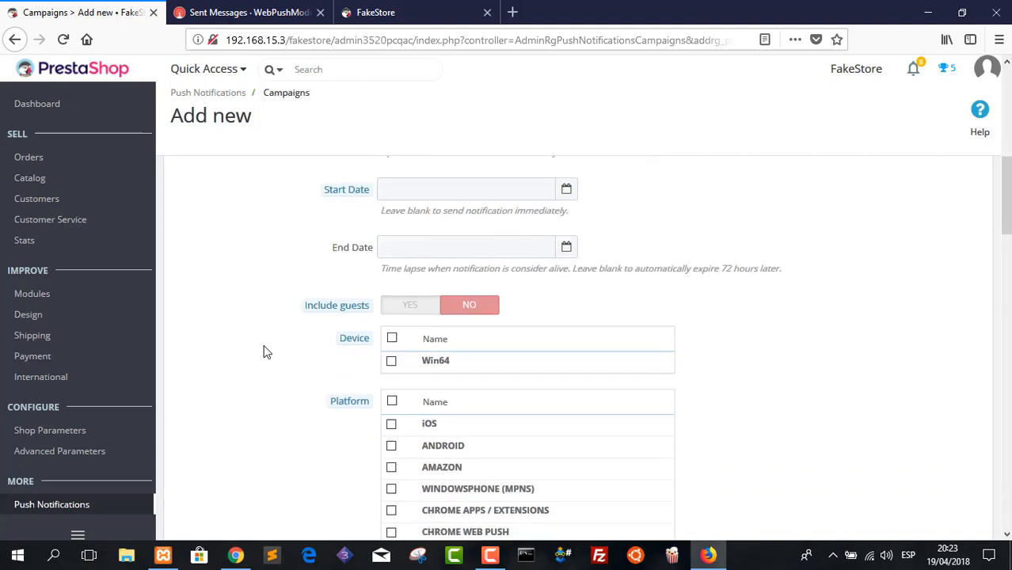
left_click(403, 305)
left_click(474, 306)
Step: Review the Device, Platform and Last Active filters for the campaign's receivers
scroll(243, 373, "down", 2)
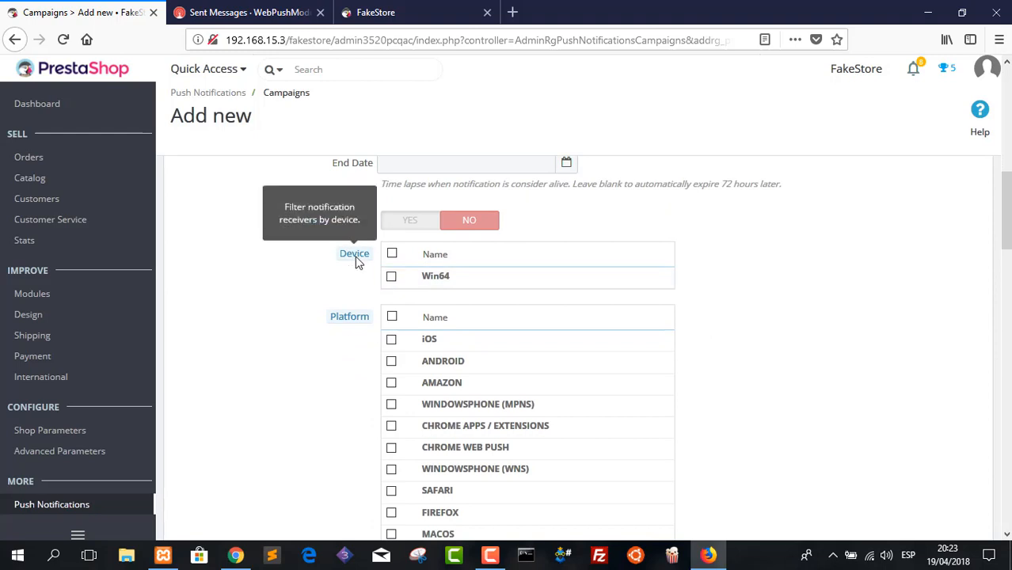
scroll(317, 388, "down", 2)
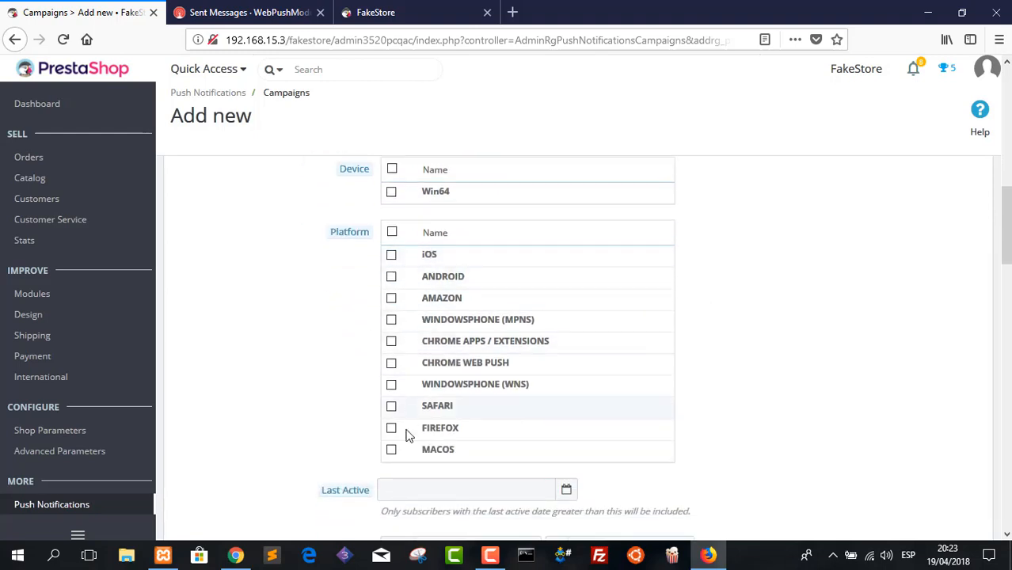
scroll(303, 384, "down", 2)
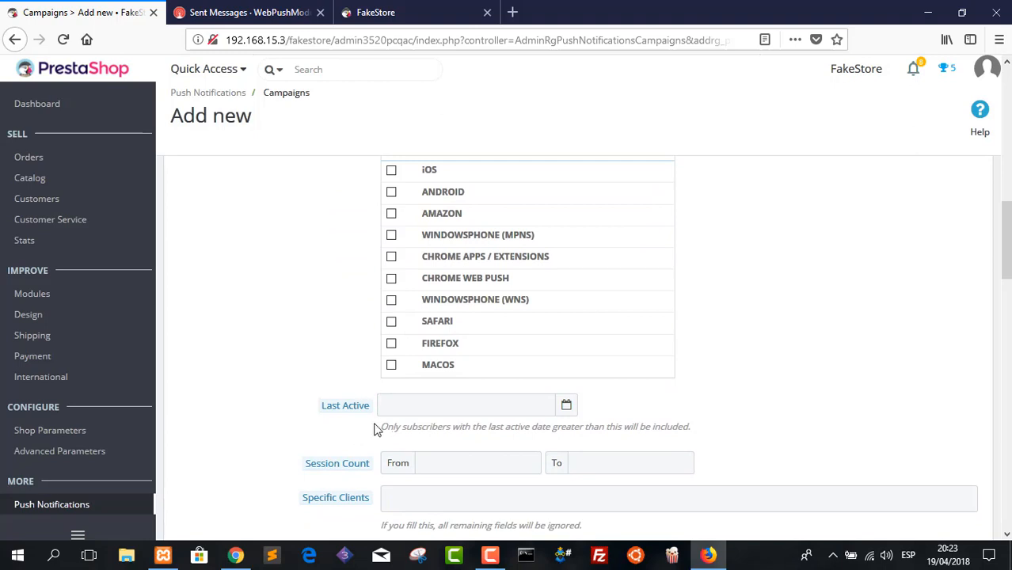
scroll(249, 344, "down", 4)
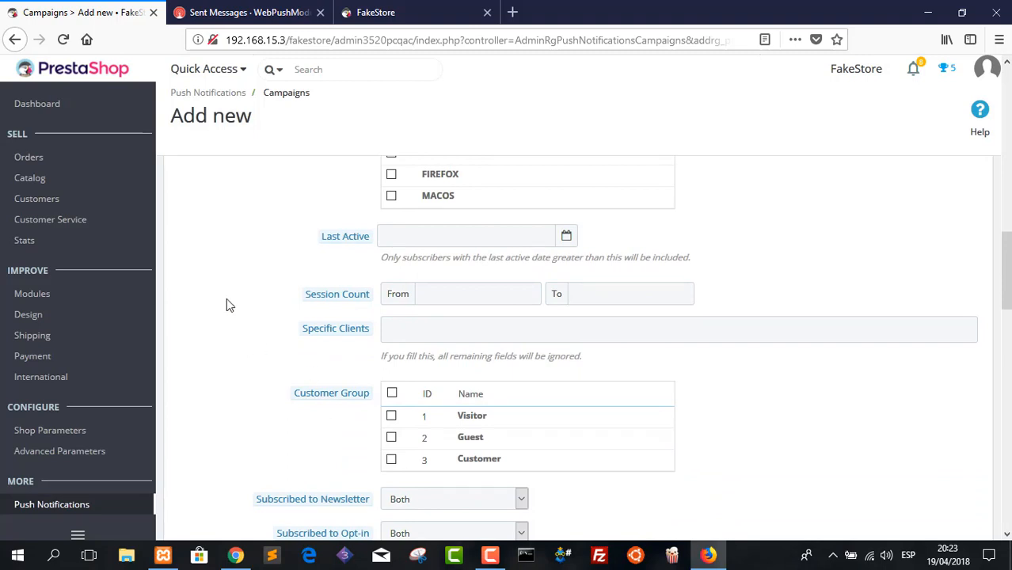
scroll(226, 297, "down", 2)
Step: Try a Session Count range from 0 to 100 and clear both values
mouse_move(336, 214)
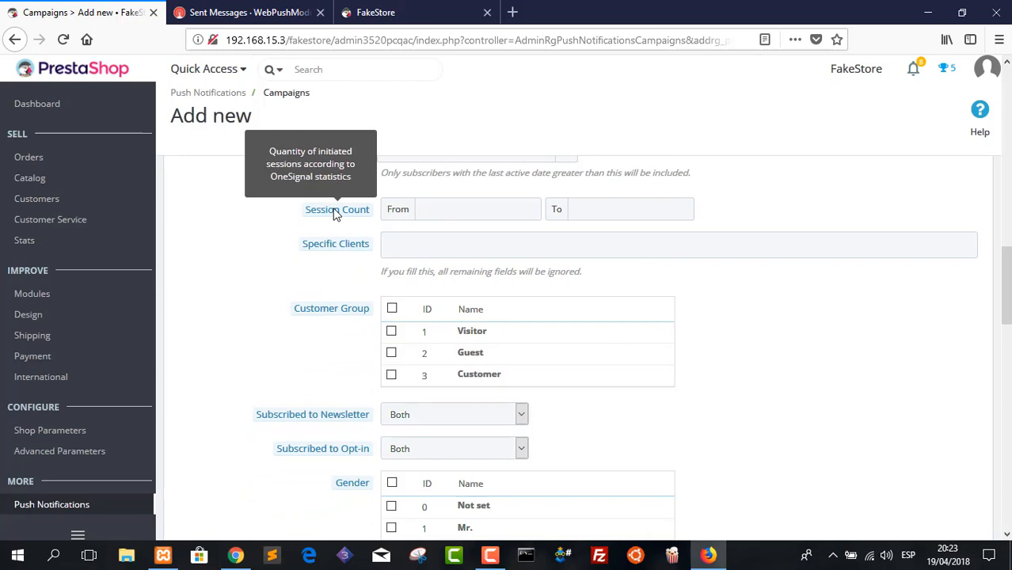
left_click(462, 214)
type("0")
left_click(597, 211)
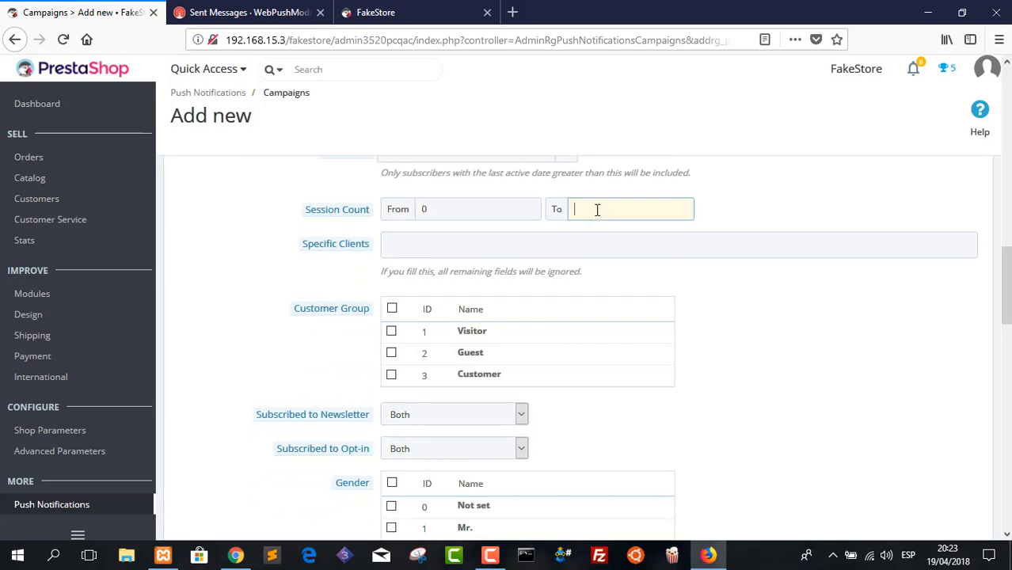
type("100")
left_click(749, 219)
left_click_drag(614, 212, 474, 212)
key("BackSpace")
left_click(431, 213)
key("BackSpace")
Step: Try adding a customer by e-mail to Specific Clients, search for "fake", and clear the field
left_click(243, 285)
type("pub")
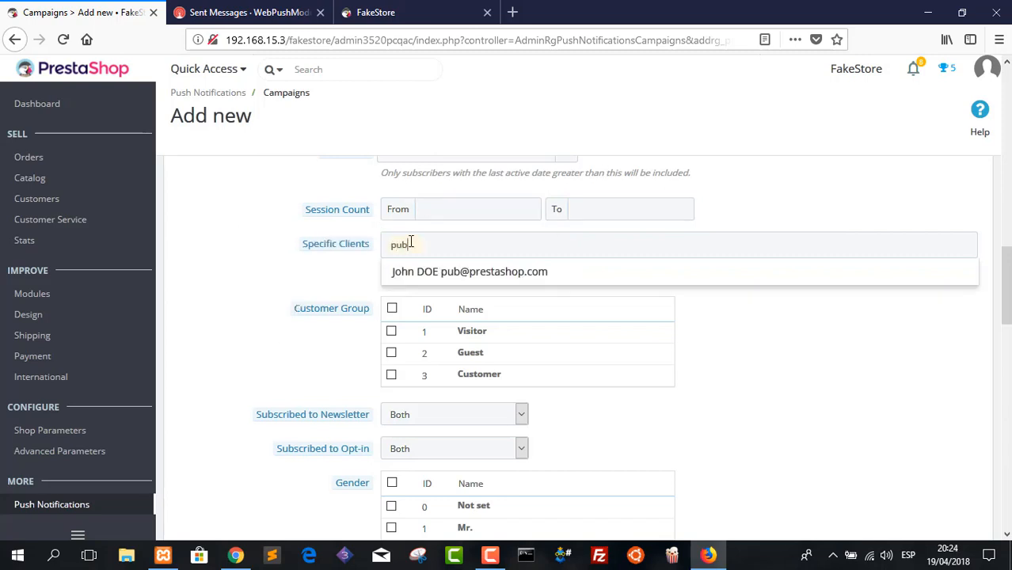
left_click(435, 272)
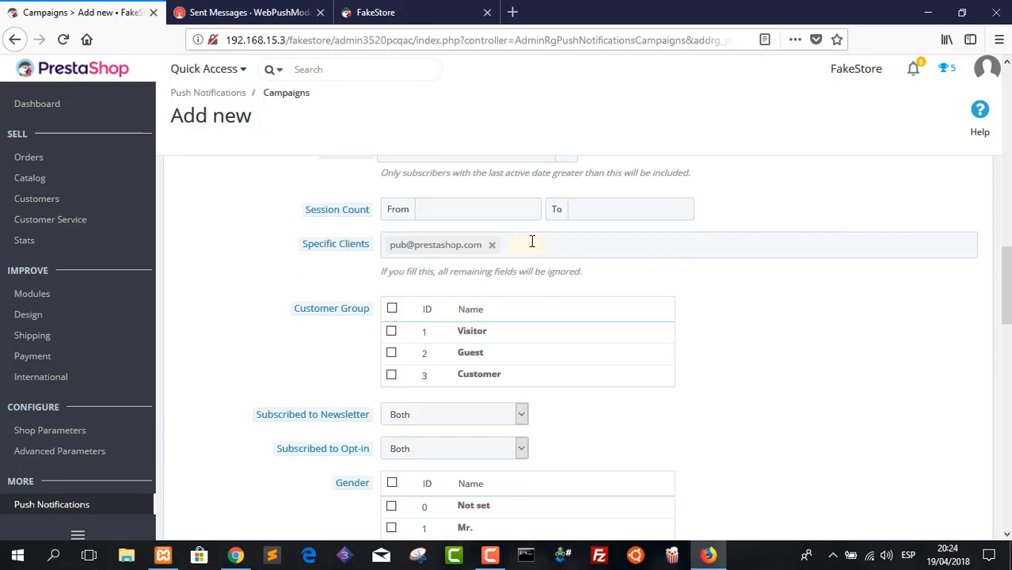
type("fake")
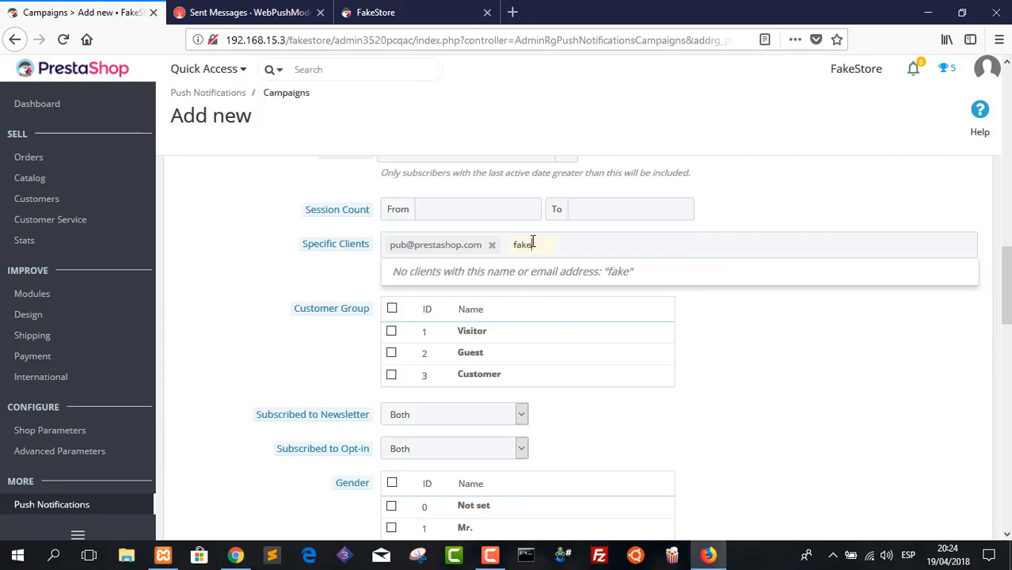
key("BackSpace")
key("BackSpace")
key("BackSpace")
key("BackSpace")
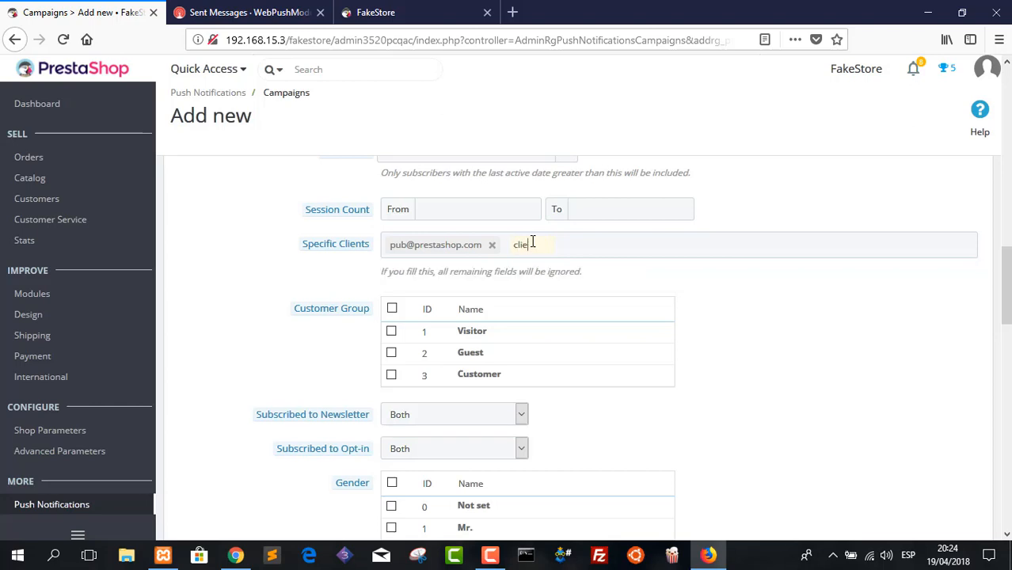
key("BackSpace")
key("BackSpace")
key("BackSpace")
key("BackSpace")
key("BackSpace")
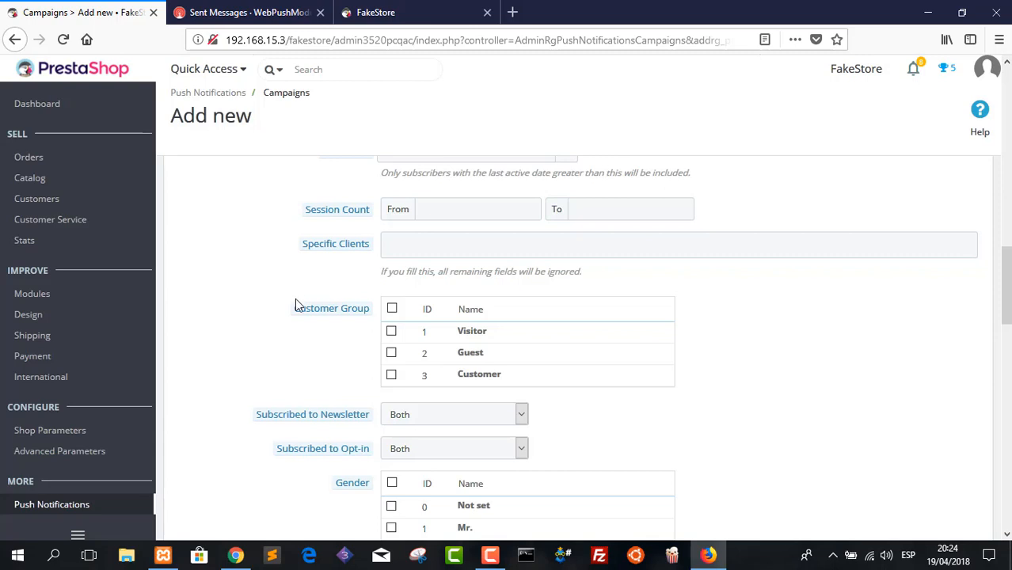
Step: Try selecting all customer groups in the Customer Group filter and clear the selection
scroll(273, 368, "down", 2)
left_click(391, 224)
left_click(392, 224)
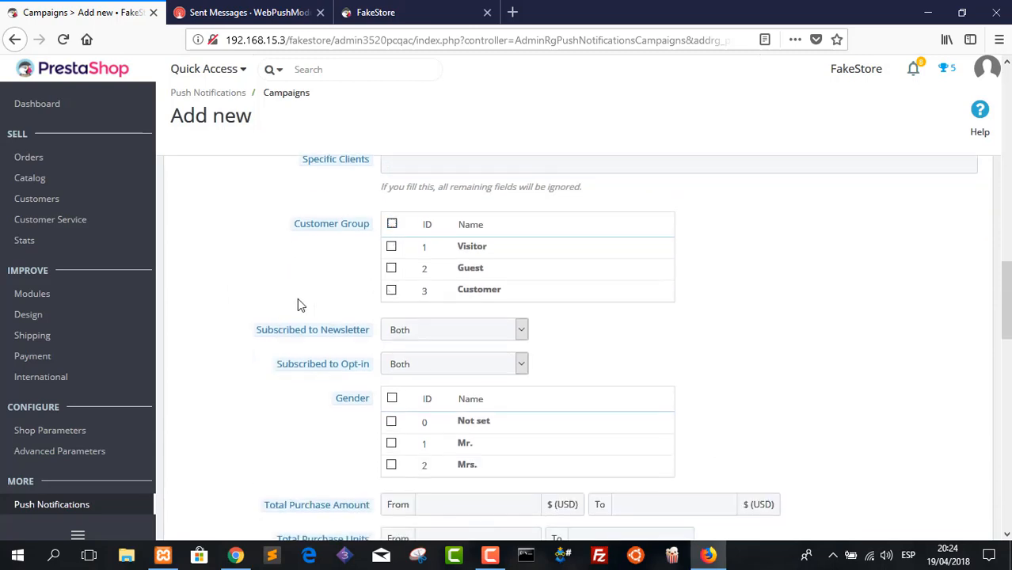
Step: Check the available options of the Subscribed to Newsletter and Subscribed to Opt-in filters, leaving both set to Both
left_click(456, 329)
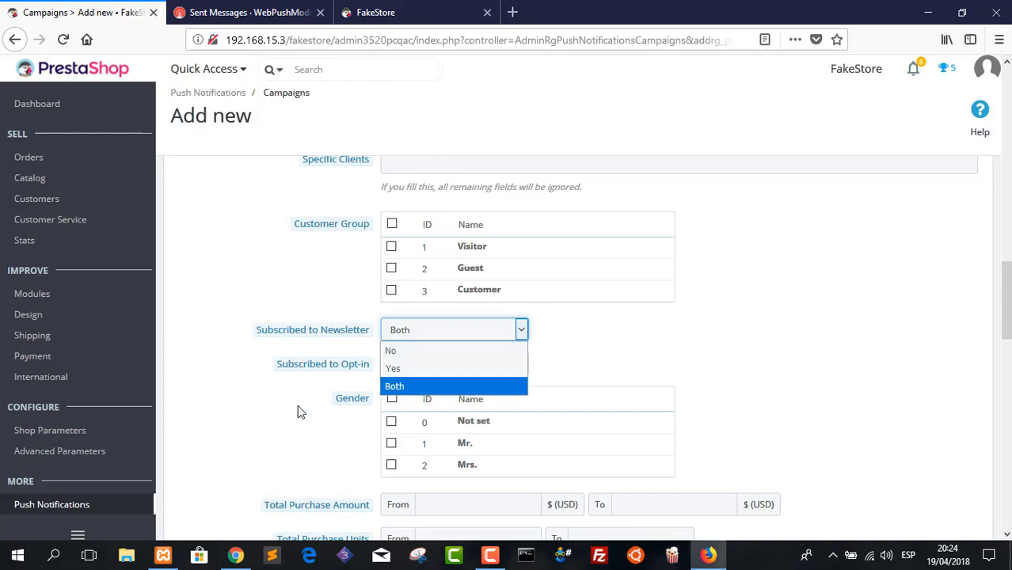
left_click(298, 405)
left_click(452, 366)
left_click(298, 431)
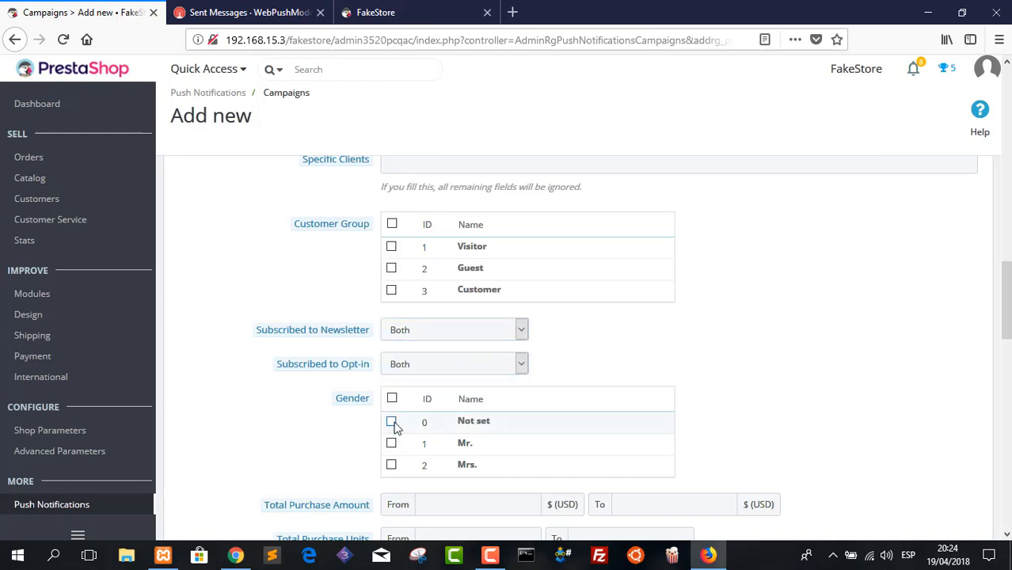
Step: Select Mrs. in the Gender filter and set the Total Purchase Amount range from 10 to 2000 USD
scroll(396, 427, "down", 2)
left_click(391, 381)
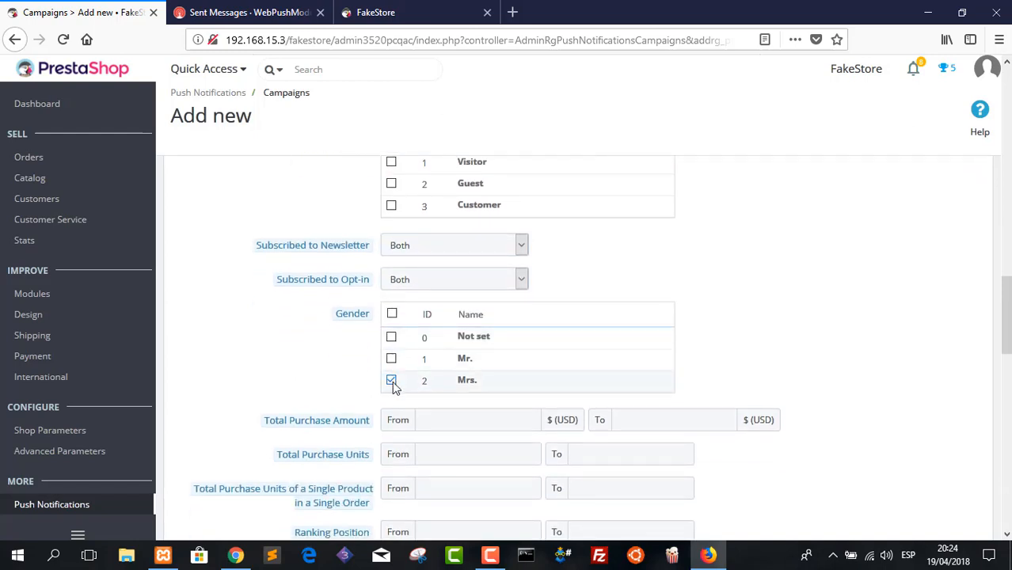
scroll(293, 372, "down", 2)
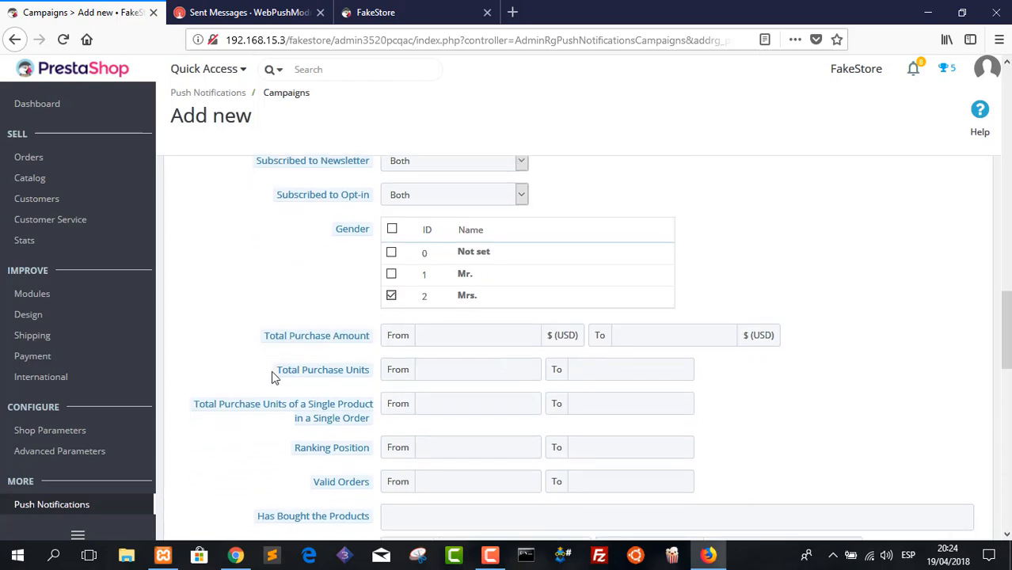
left_click(447, 336)
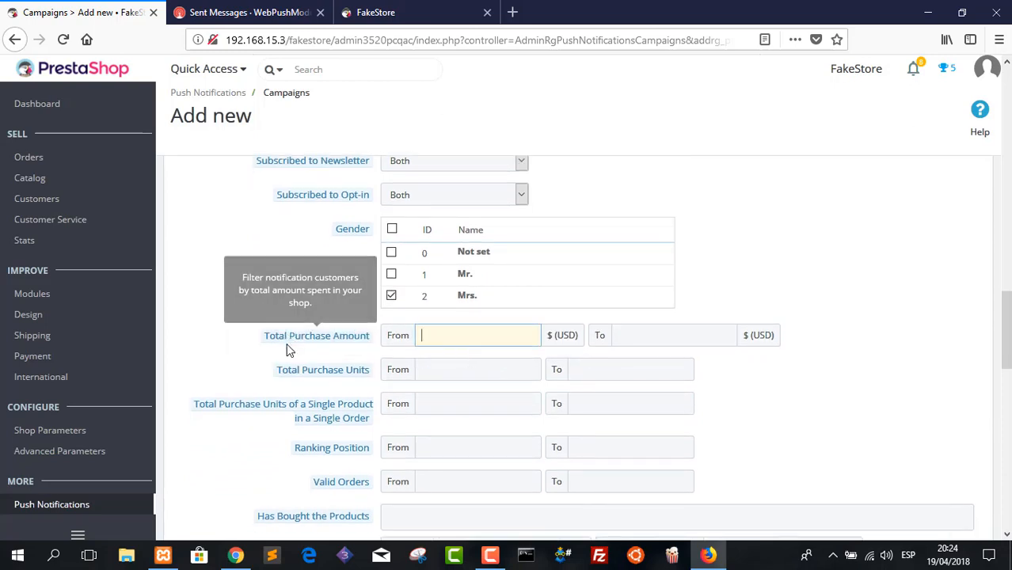
scroll(261, 337, "down", 2)
mouse_move(309, 251)
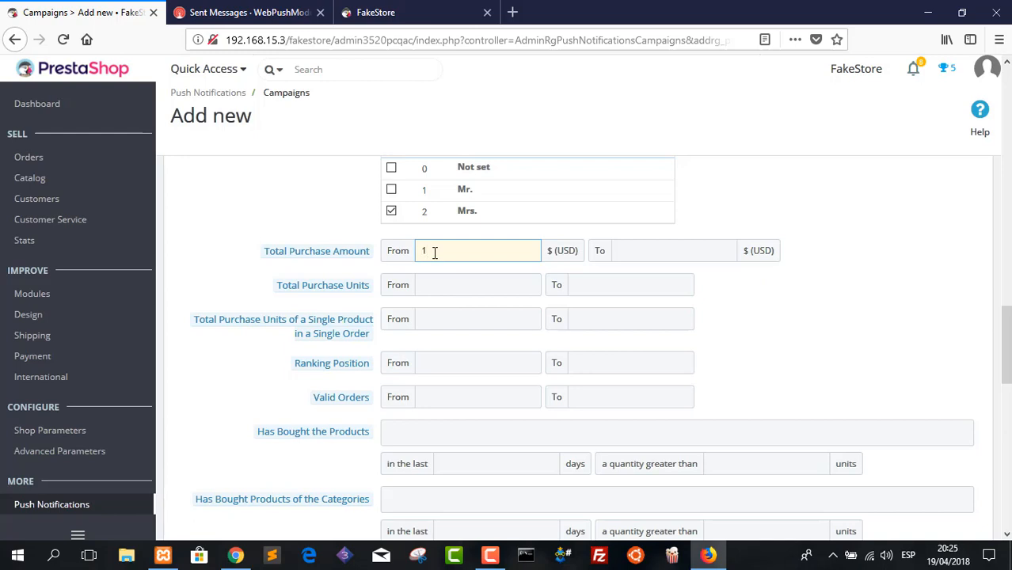
left_click(643, 249)
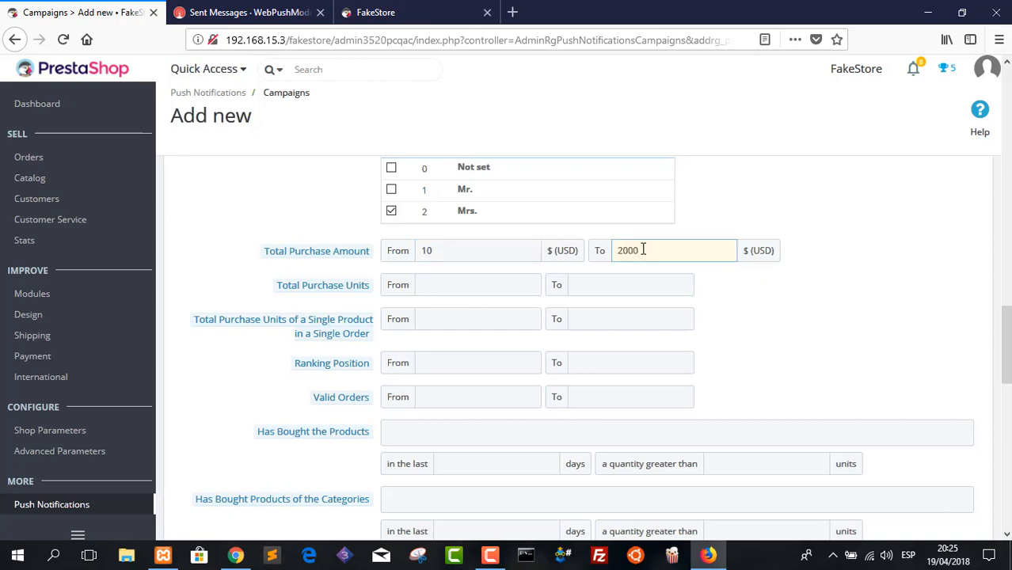
left_click(844, 321)
Step: Review the Total Purchase Units, single-order product units, Ranking Position and Valid Orders filters
scroll(239, 385, "down", 5)
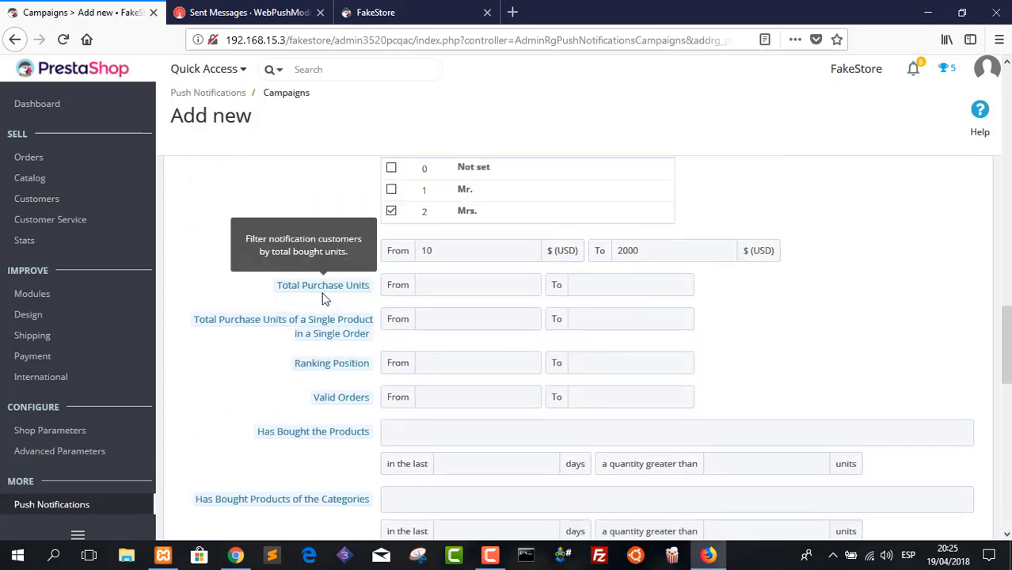
mouse_move(256, 327)
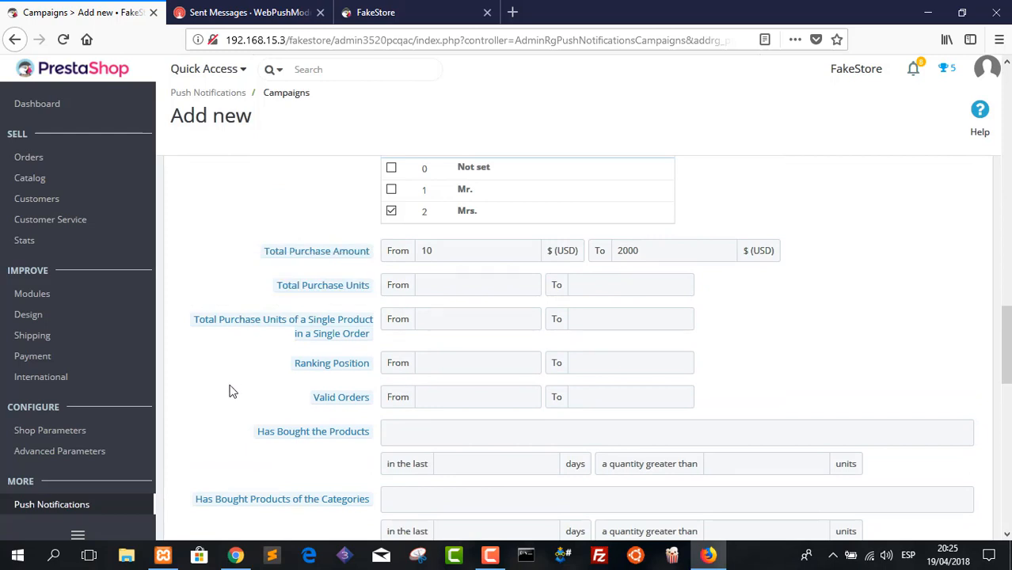
scroll(237, 366, "down", 1)
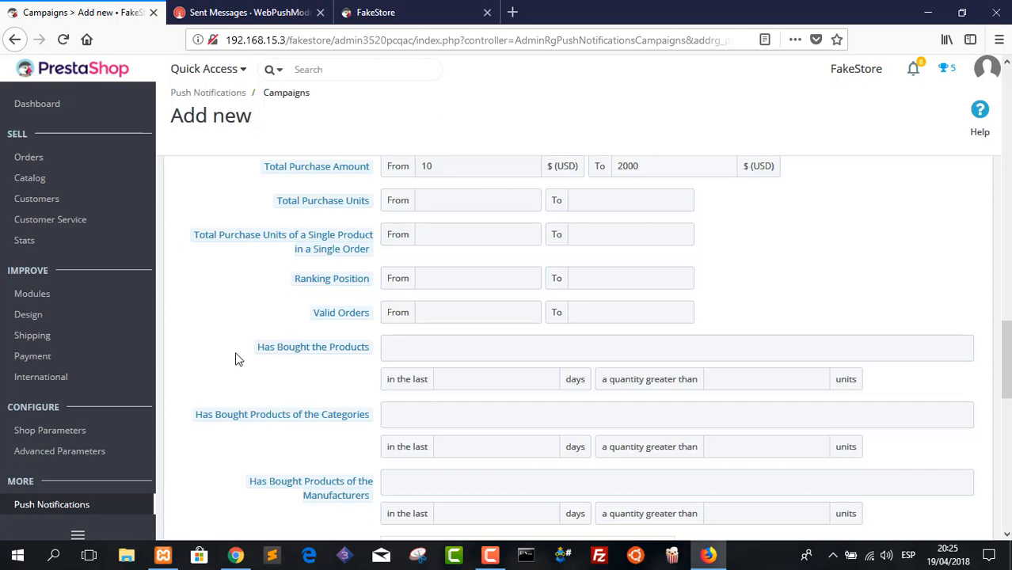
Step: Try adding Printed Chiffon Dress and Printed Summer Dress to Has Bought the Products, and remove both
scroll(236, 359, "down", 2)
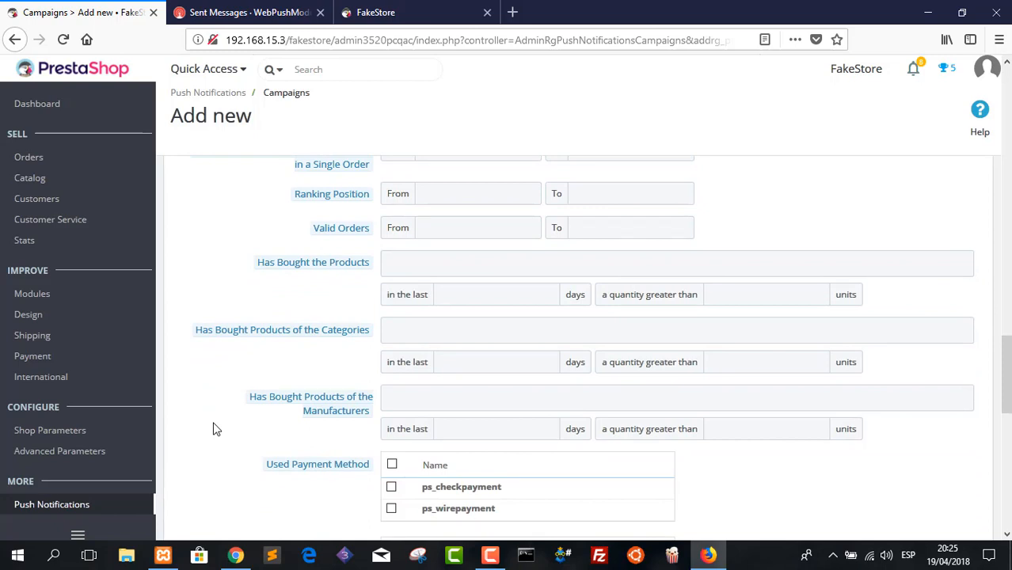
mouse_move(334, 272)
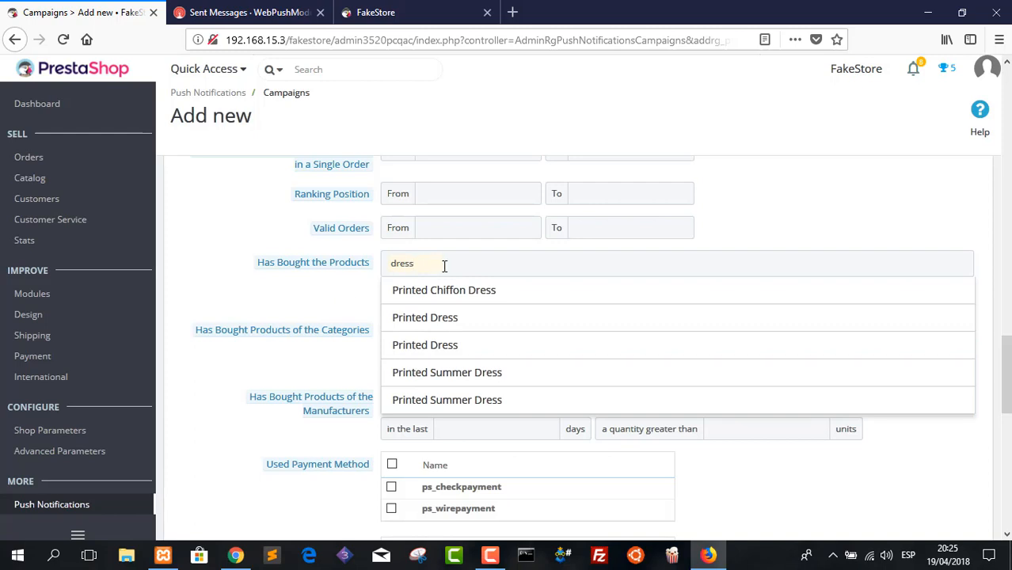
left_click(443, 290)
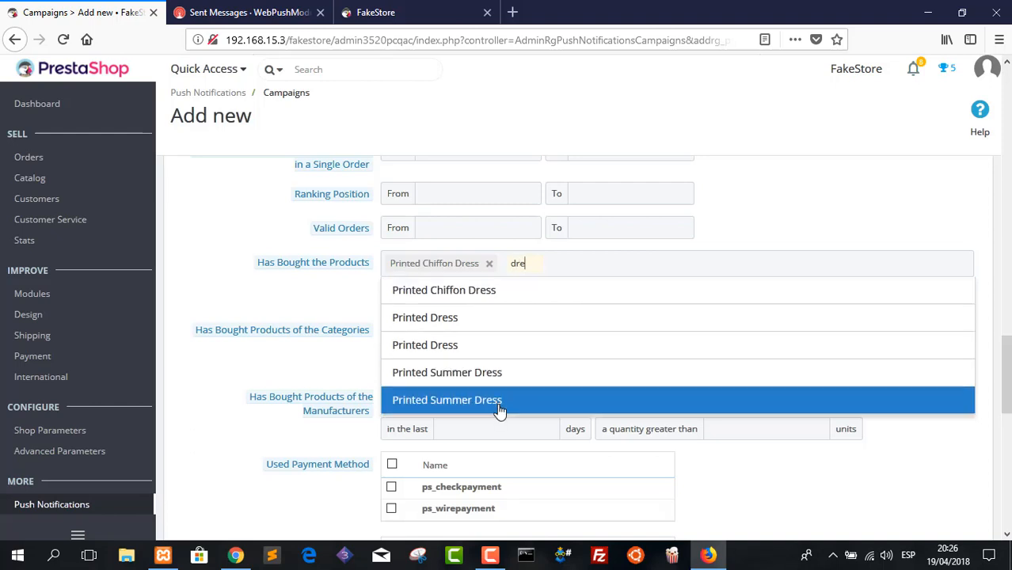
left_click(499, 402)
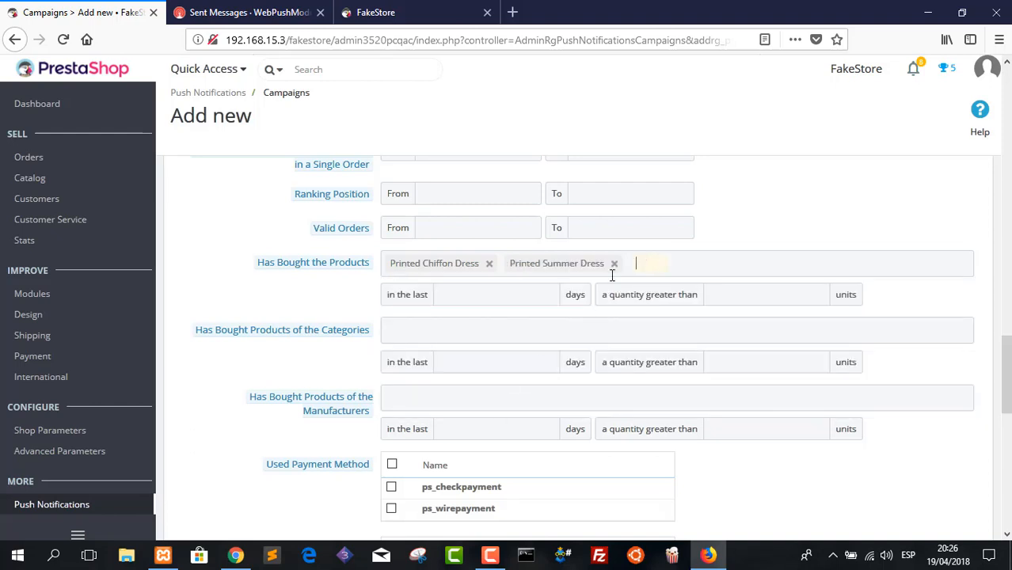
left_click(615, 264)
left_click(489, 264)
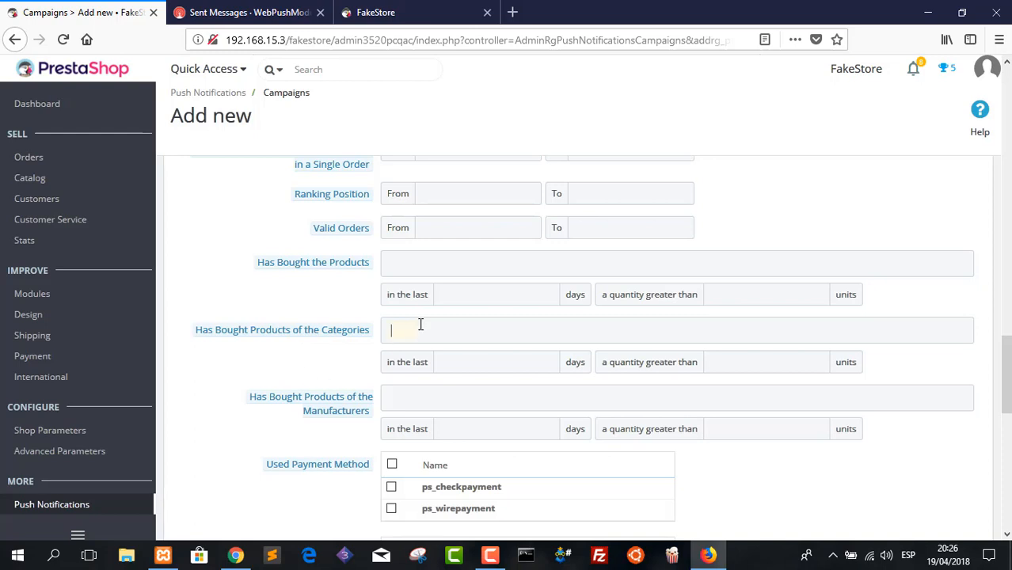
Step: Try adding the Women category to Has Bought Products of the Categories, and remove it
type("women")
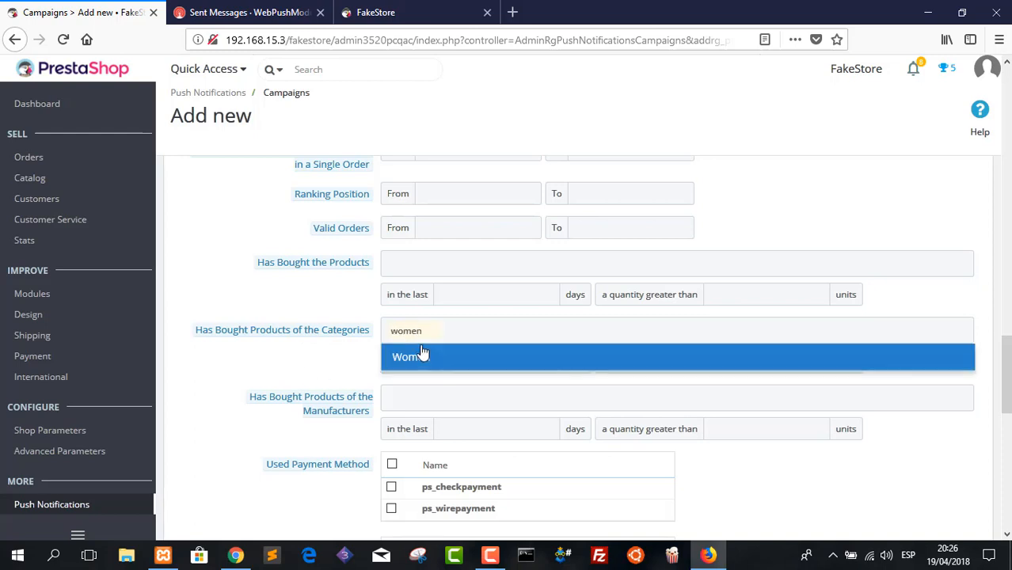
left_click(420, 354)
left_click(432, 331)
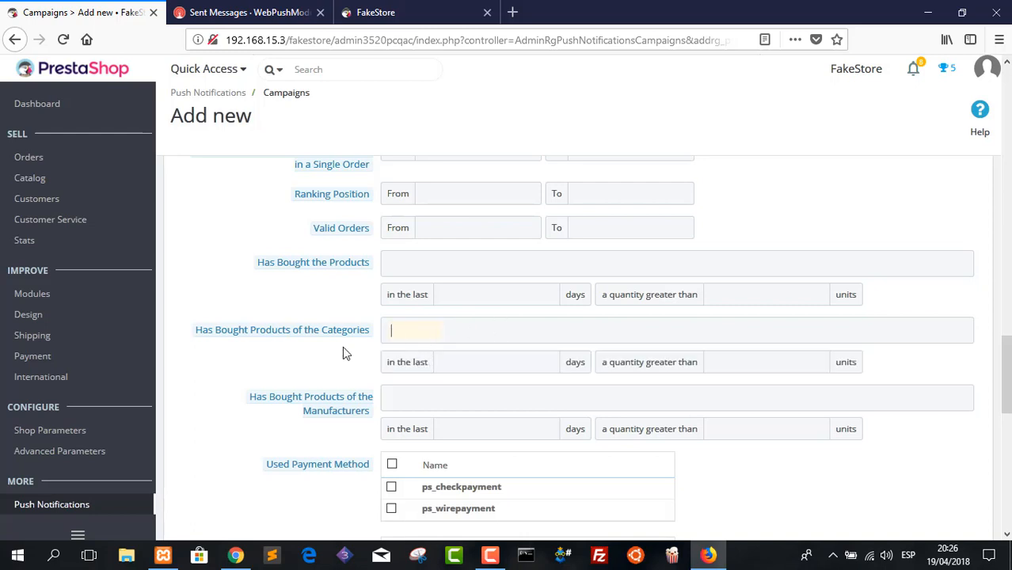
Step: Try selecting ps_checkpayment and ps_wirepayment in the Used Payment Method filter, and clear both
scroll(228, 449, "down", 2)
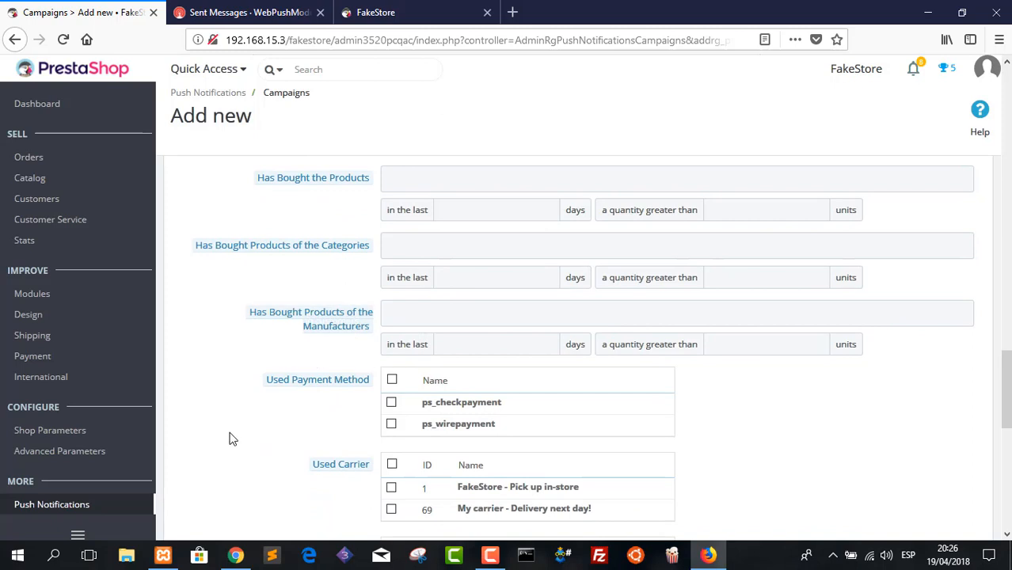
left_click(393, 403)
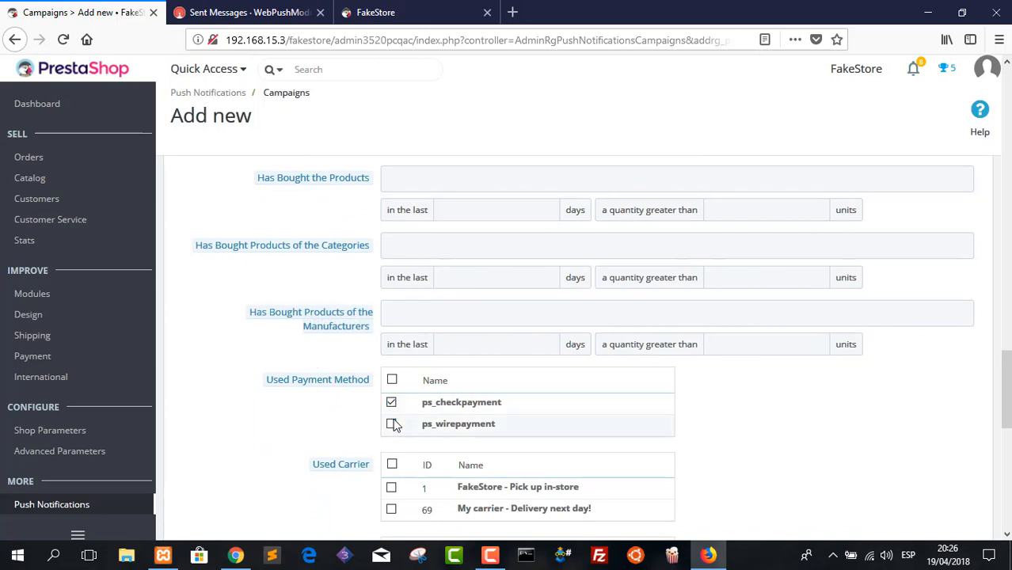
left_click(392, 425)
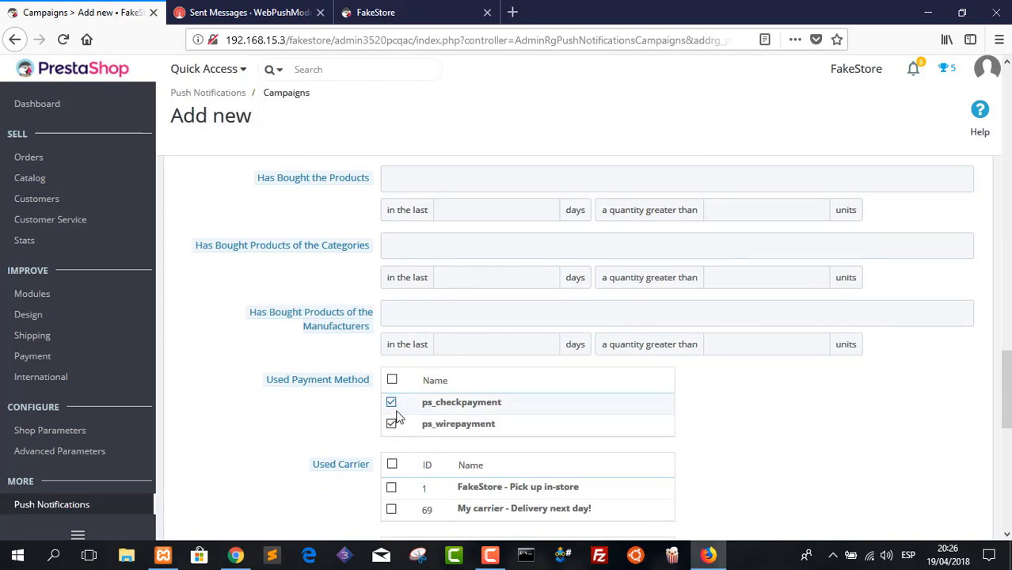
left_click(392, 403)
left_click(392, 424)
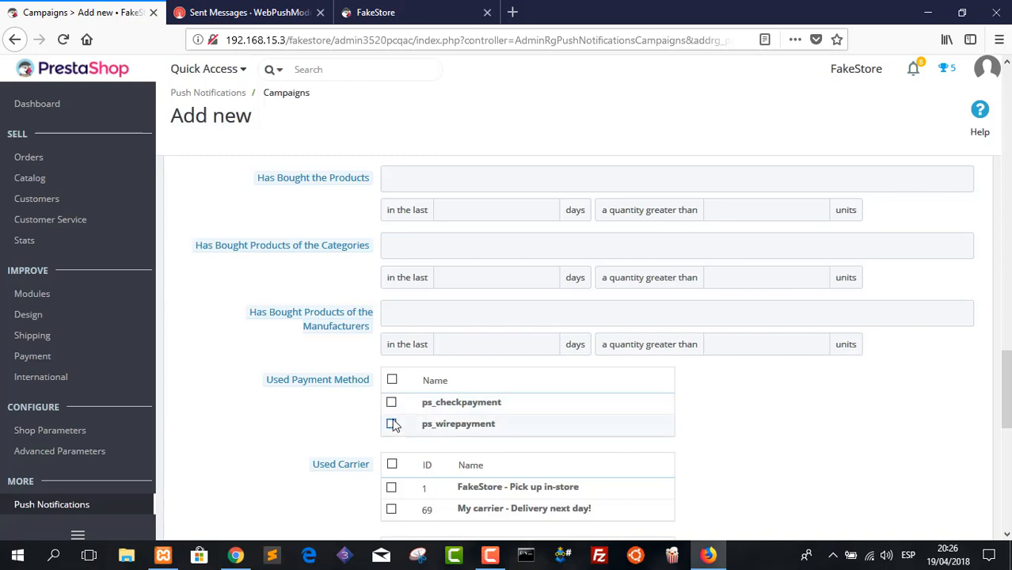
Step: Try selecting both the in-store pick-up and next-day delivery carriers in the Used Carrier filter, and clear them
scroll(277, 426, "down", 4)
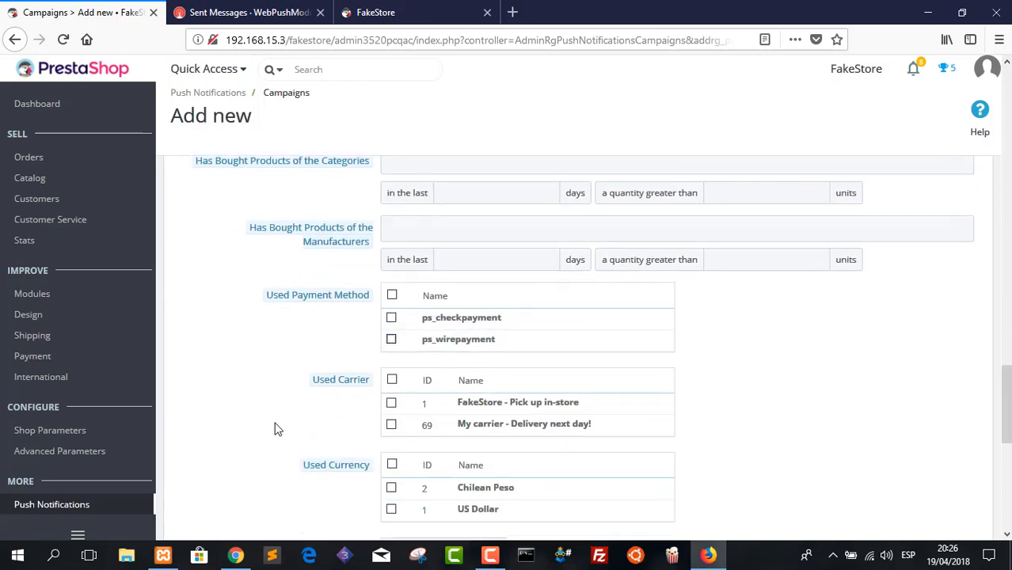
left_click(391, 319)
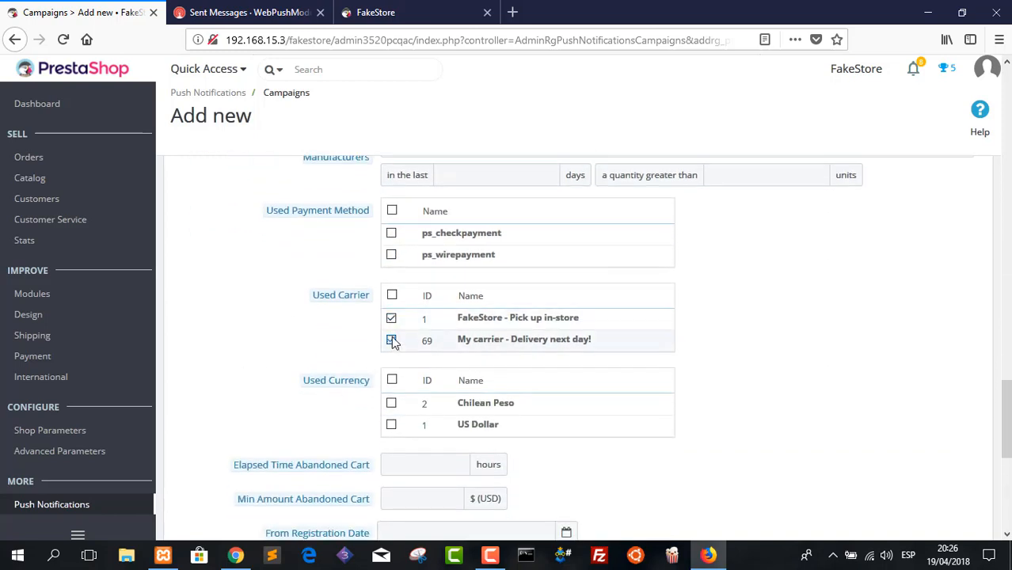
left_click(391, 320)
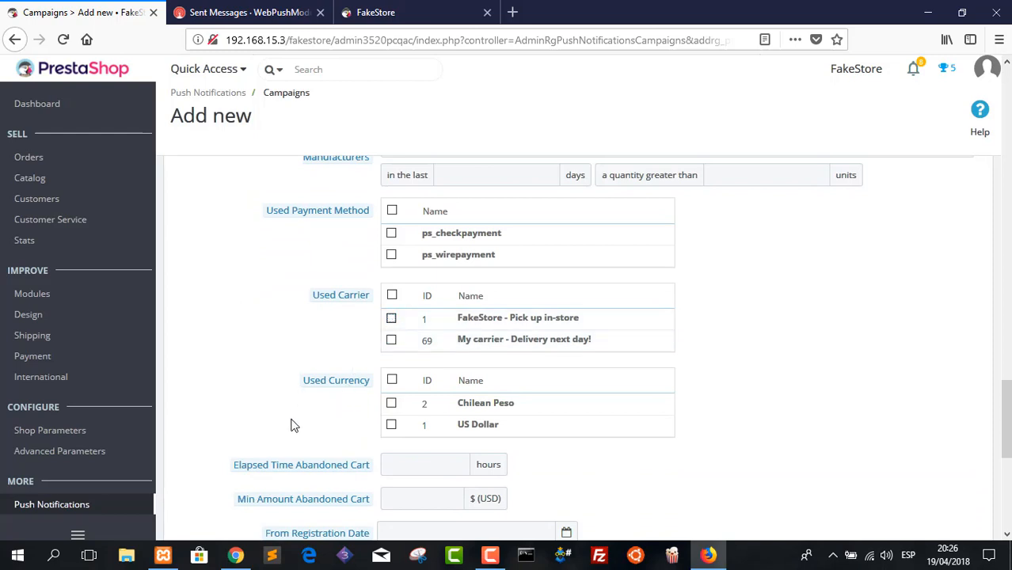
Step: Try selecting Chilean Peso and US Dollar in the Used Currency filter, and clear both
left_click(391, 403)
left_click(392, 425)
left_click(391, 425)
left_click(392, 403)
Step: Review the abandoned cart time and minimum amount filters and the From and To Registration Date descriptions
scroll(307, 407, "down", 2)
mouse_move(346, 412)
mouse_move(282, 381)
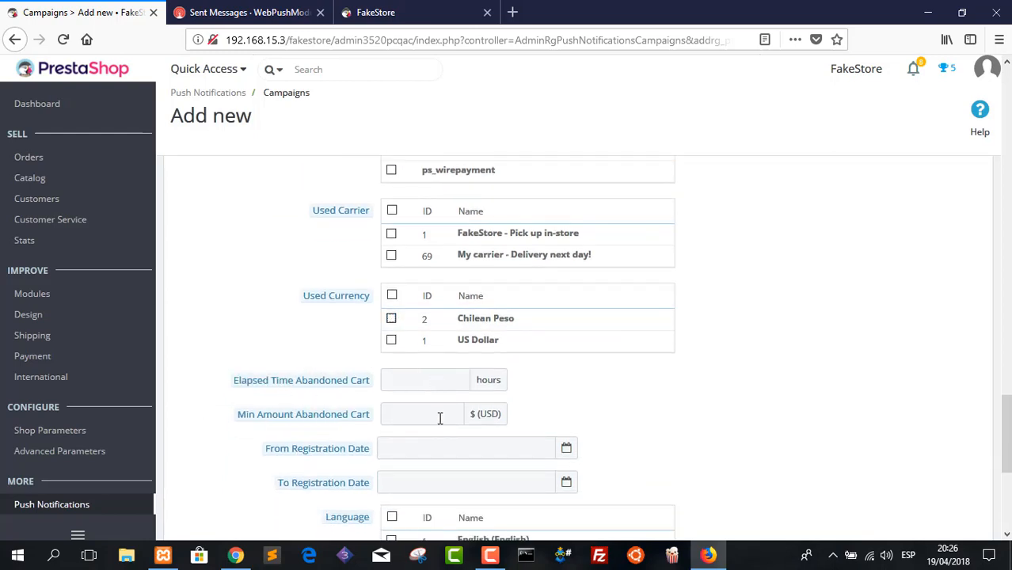
scroll(257, 428, "down", 4)
mouse_move(317, 287)
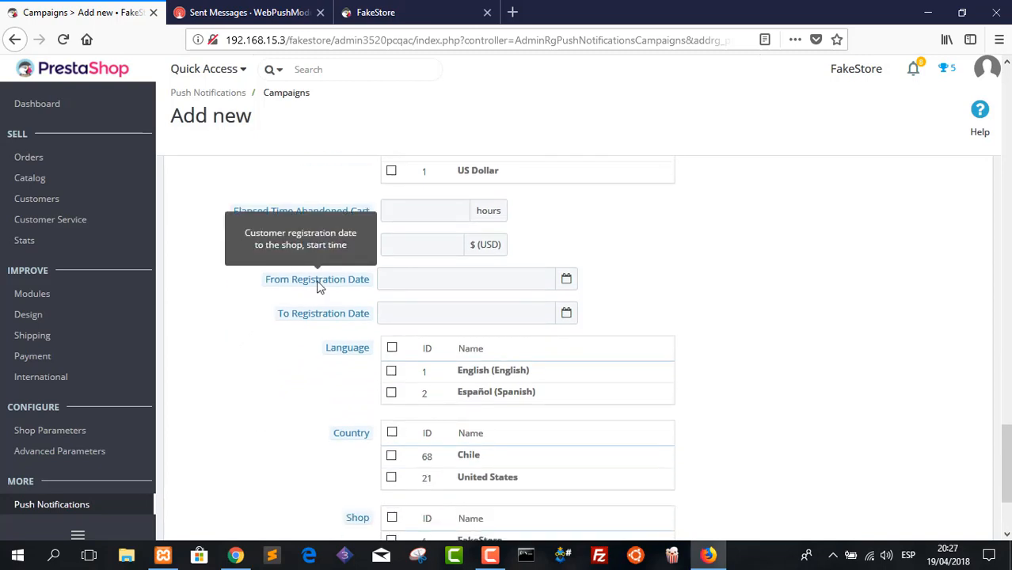
mouse_move(295, 316)
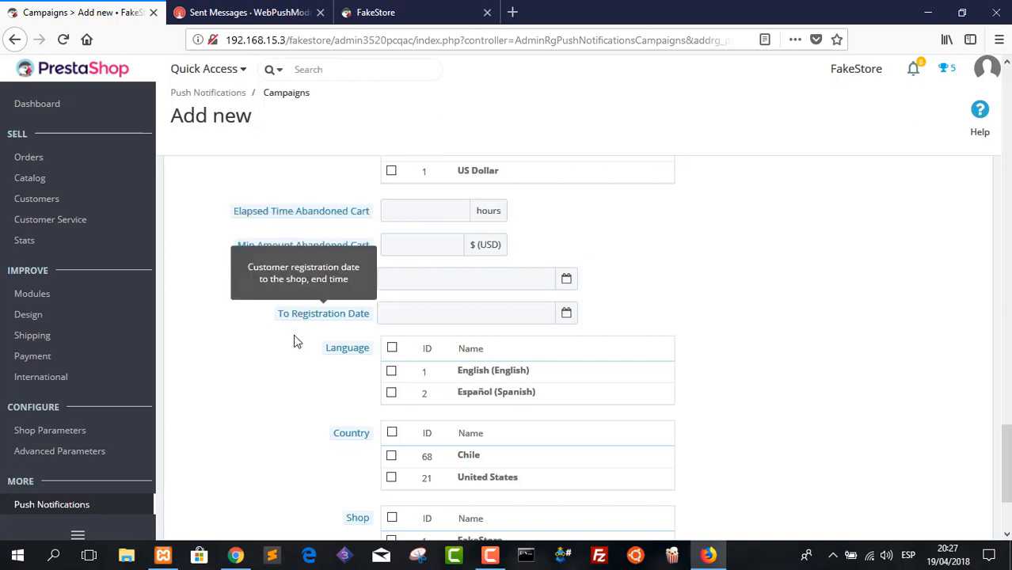
Step: Try selecting English and Español in the Language filter, and clear both
scroll(280, 378, "down", 2)
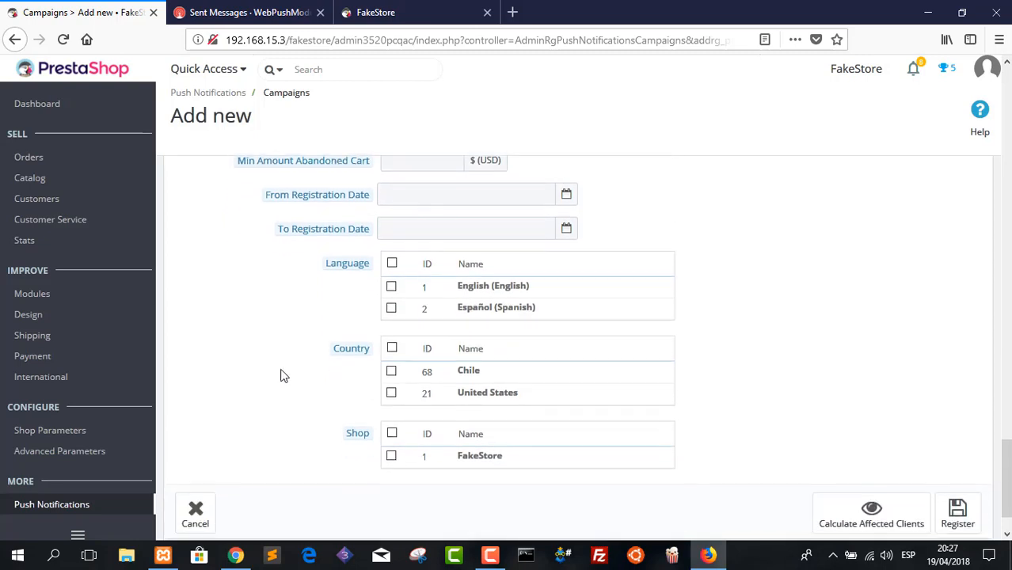
left_click(390, 307)
left_click(391, 285)
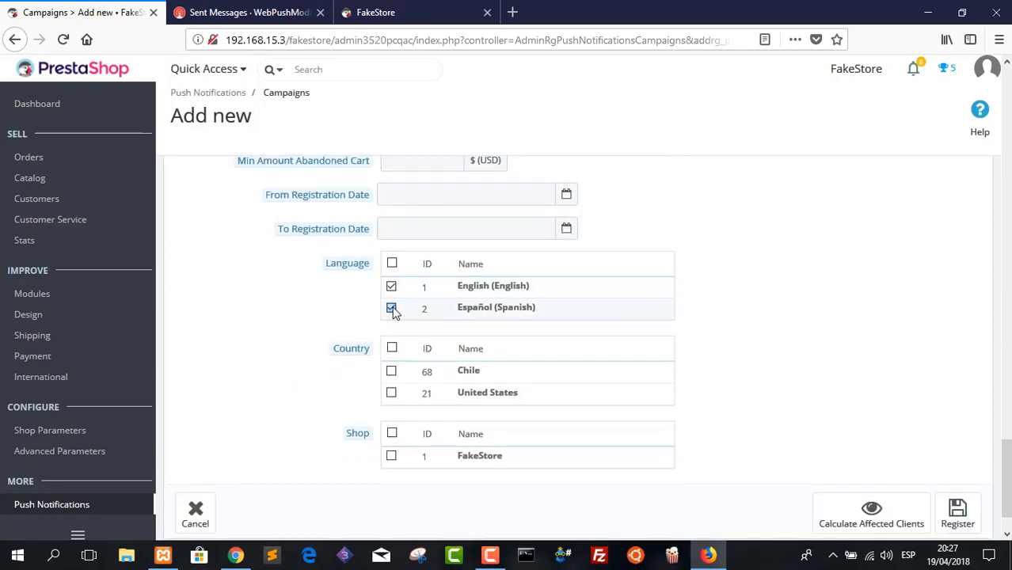
left_click(391, 307)
left_click(390, 285)
Step: Try Chile in the Country filter, clear it, and select United States
scroll(292, 355, "down", 1)
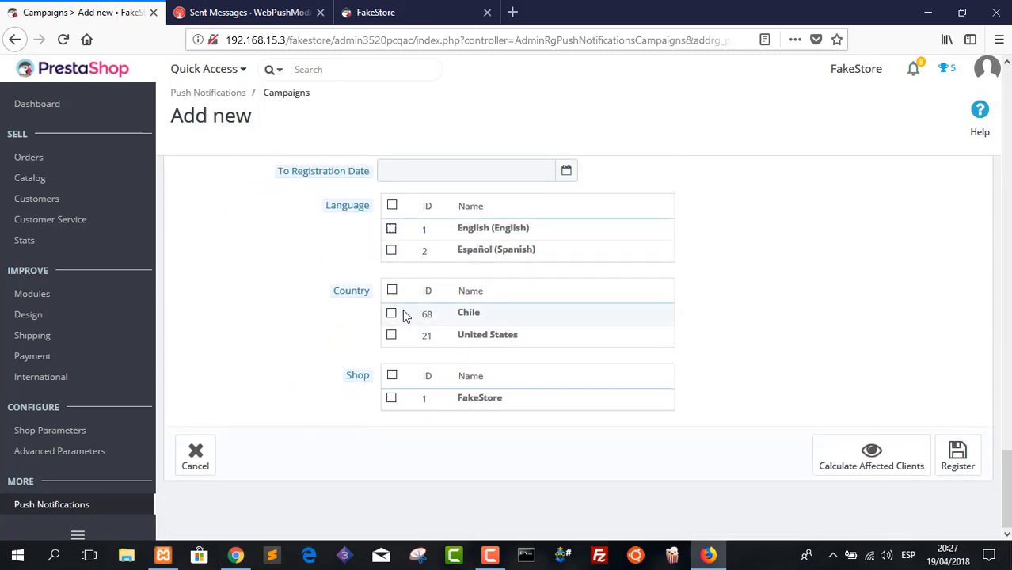
left_click(391, 313)
left_click(391, 313)
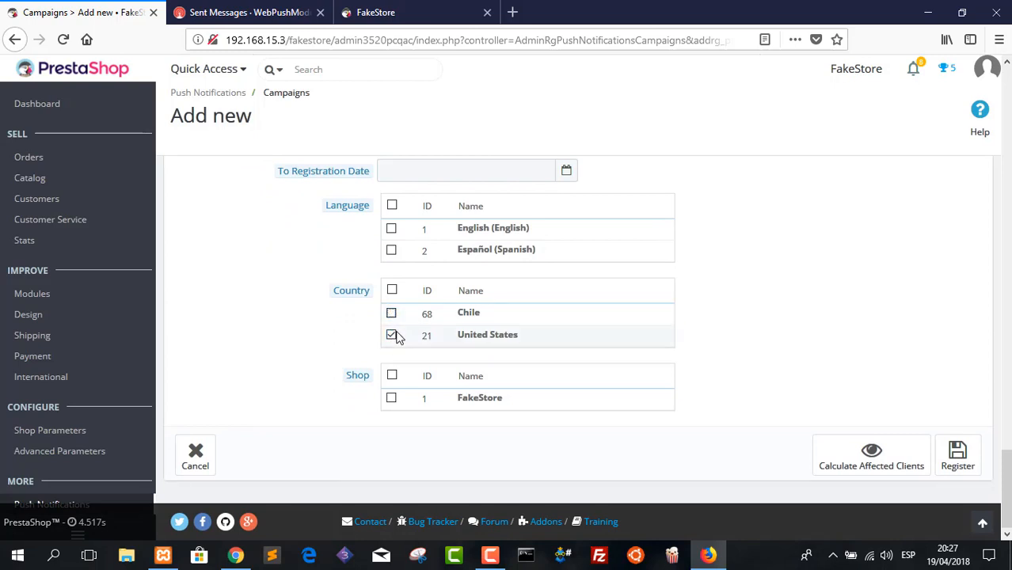
left_click(391, 335)
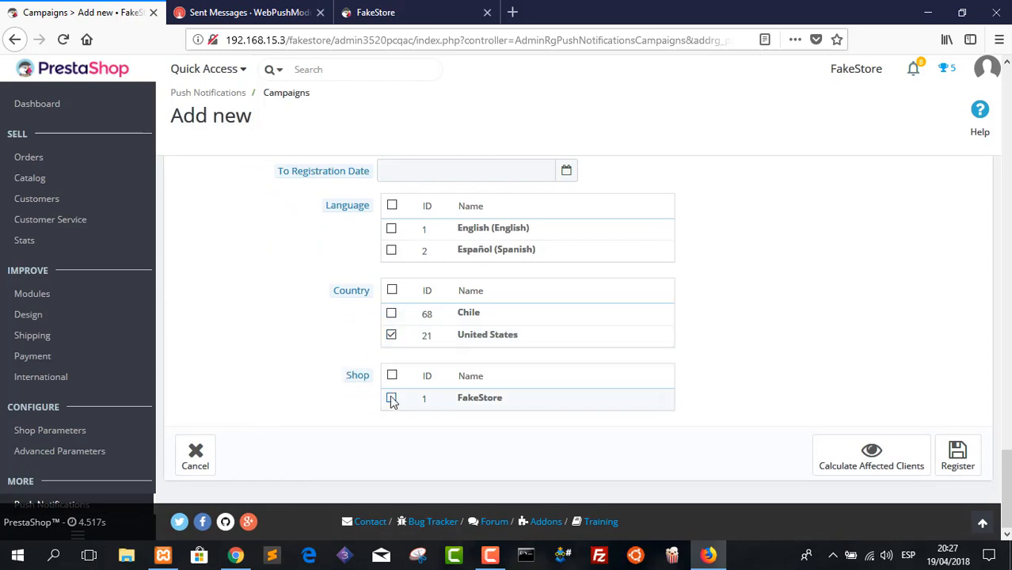
Step: Look back over the receiver filters from Shop up to Gender and Total Purchase Amount
scroll(756, 393, "up", 3)
scroll(756, 394, "up", 4)
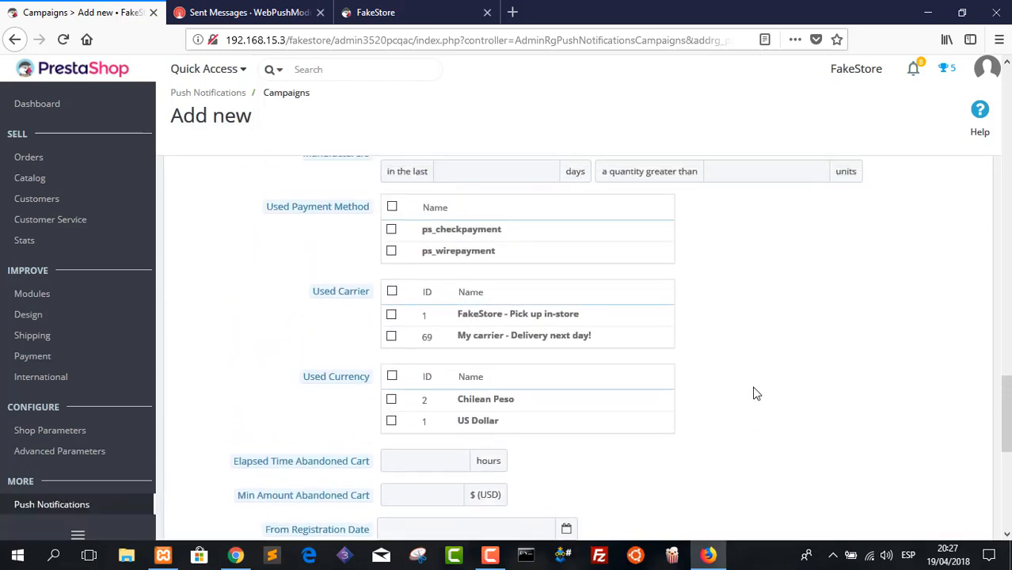
scroll(756, 393, "up", 4)
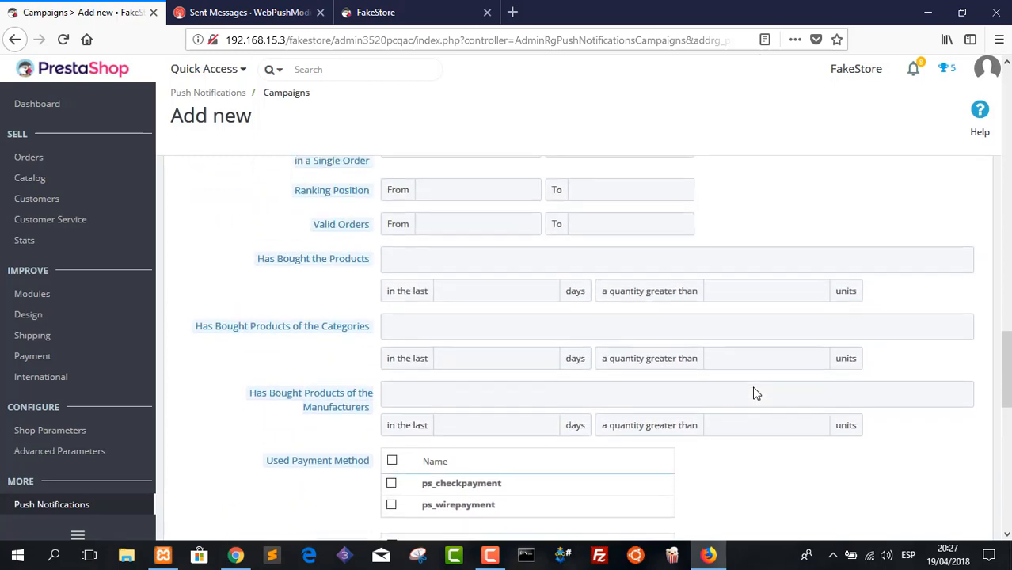
scroll(755, 388, "up", 1)
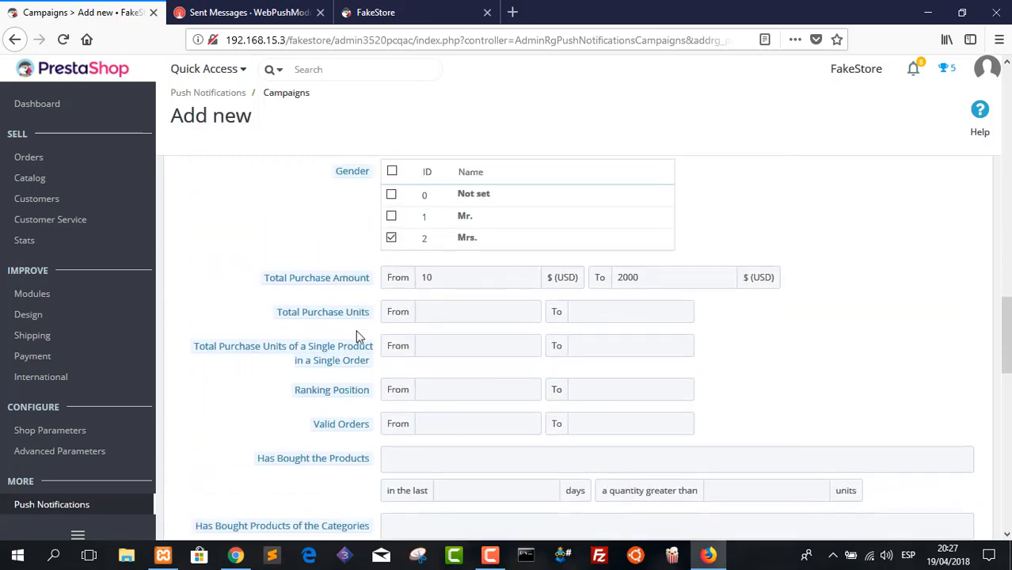
Step: Clear Mrs. in the campaign's Gender filter
left_click(392, 238)
scroll(333, 272, "up", 4)
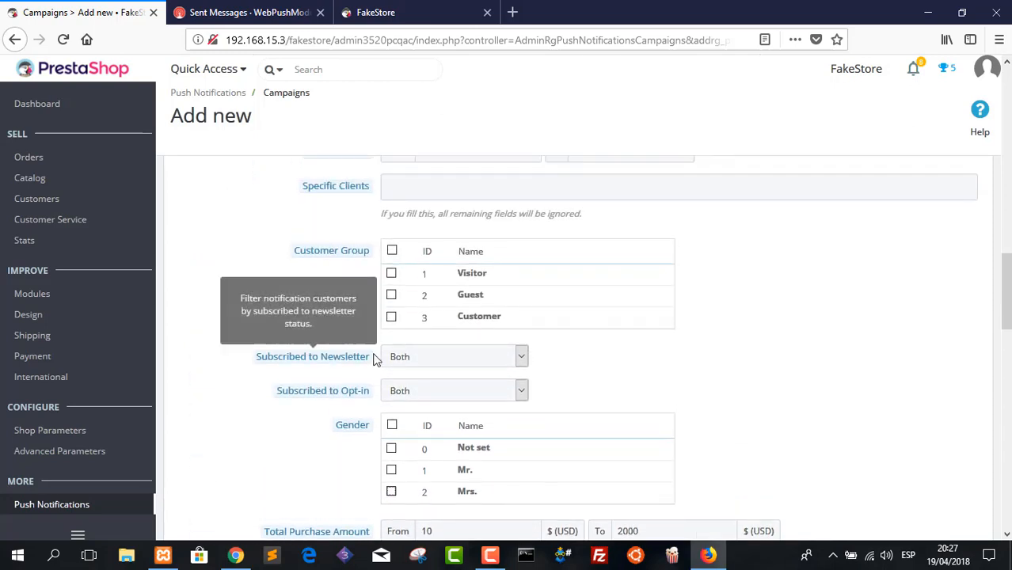
Step: Set the Subscribed to Newsletter and Subscribed to Opt-in filters to No
left_click(417, 356)
left_click(411, 373)
left_click(408, 388)
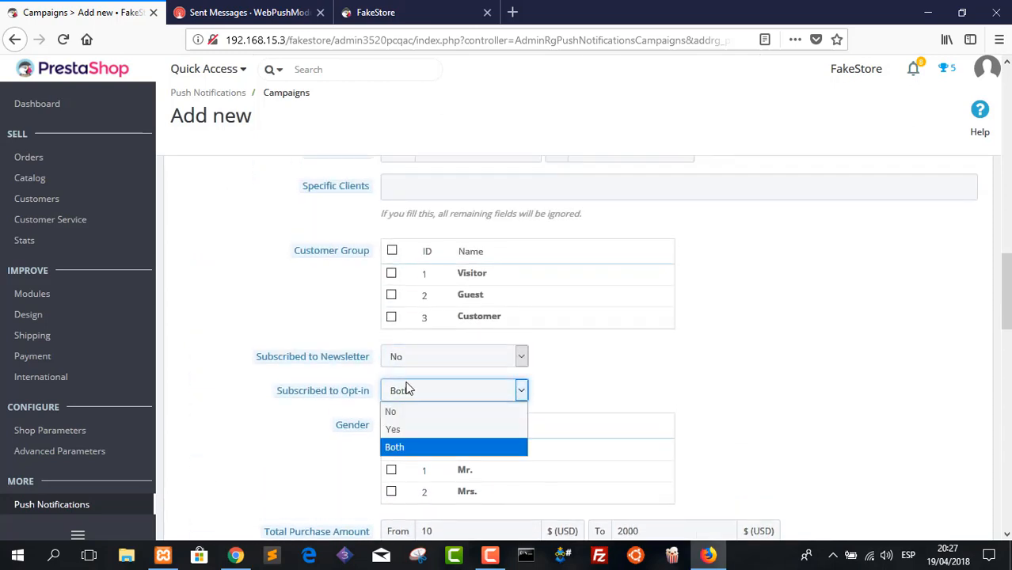
left_click(391, 411)
Step: Review the new campaign form from its title and delivery settings down to the Total Purchase Amount range
scroll(273, 420, "up", 1)
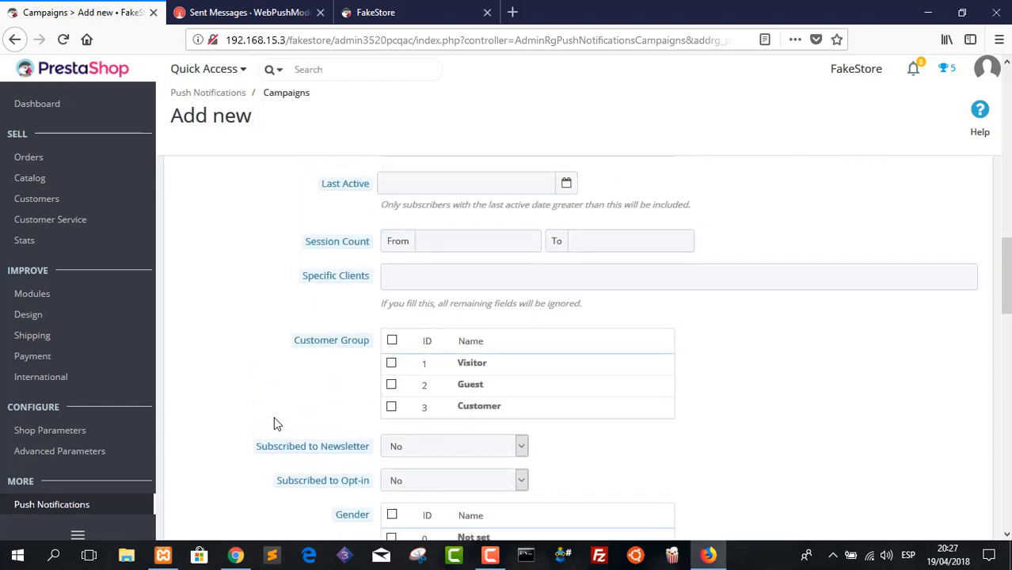
scroll(274, 418, "up", 6)
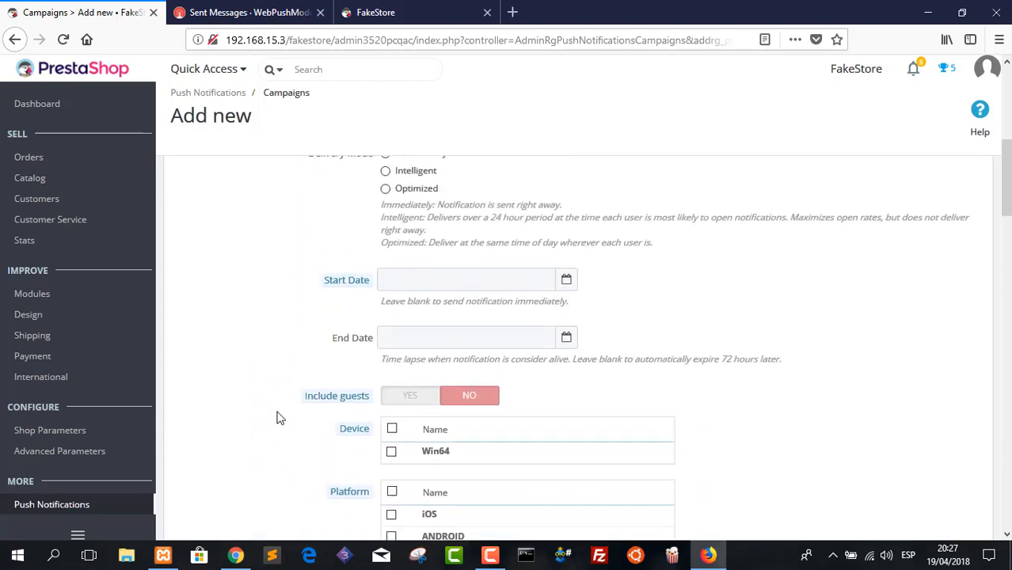
scroll(277, 418, "up", 5)
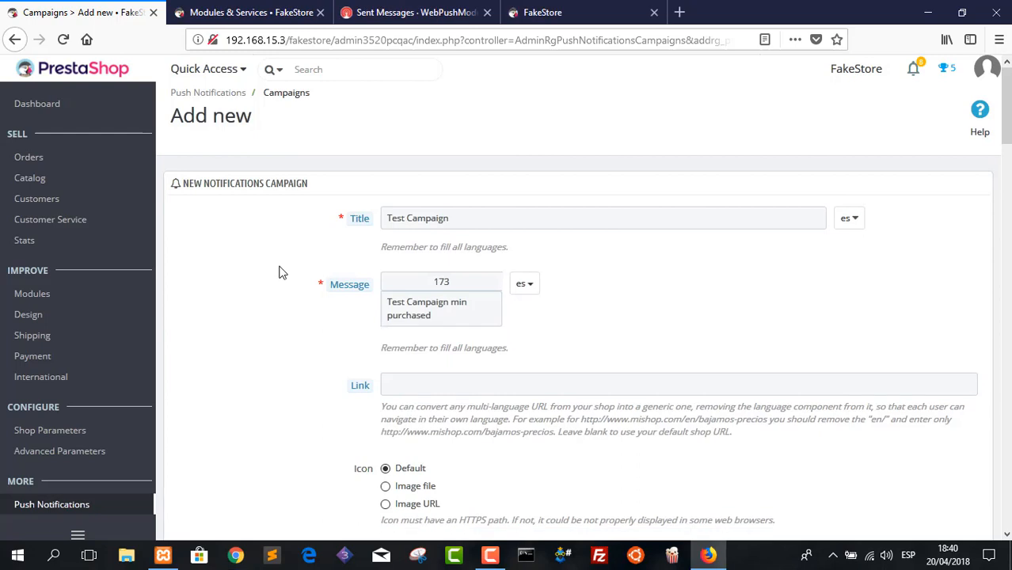
scroll(300, 338, "down", 2)
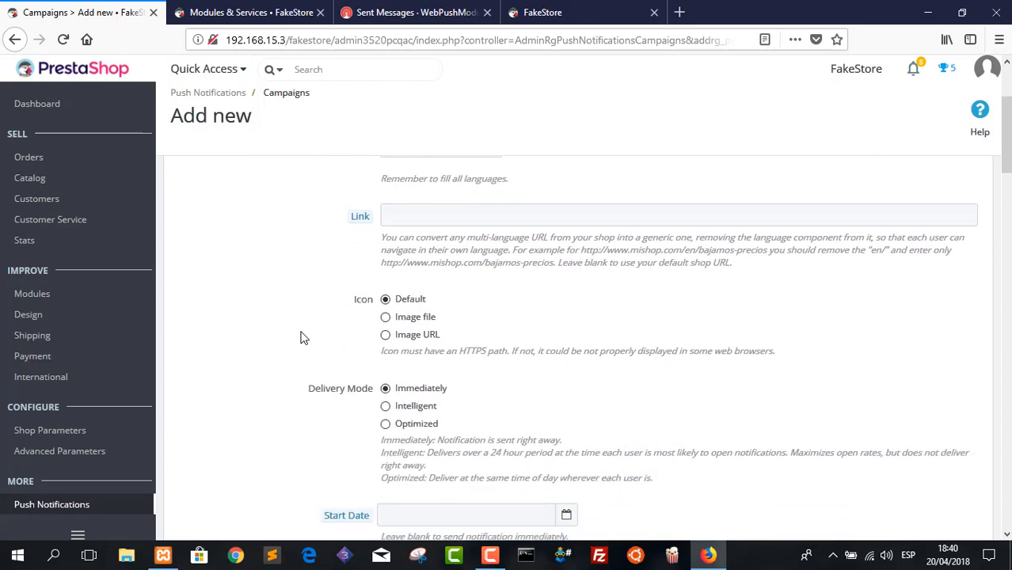
scroll(300, 337, "down", 7)
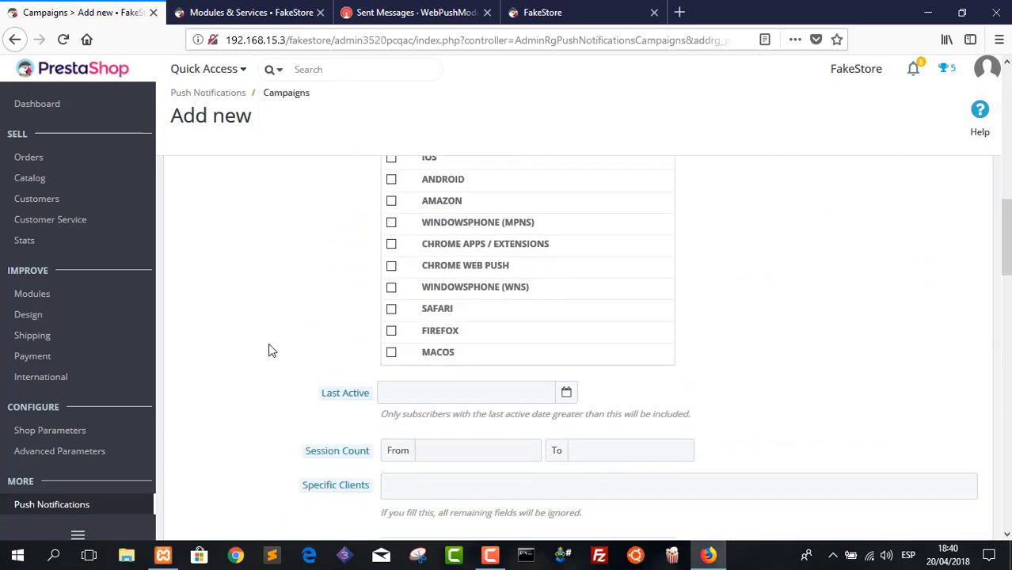
scroll(270, 351, "down", 3)
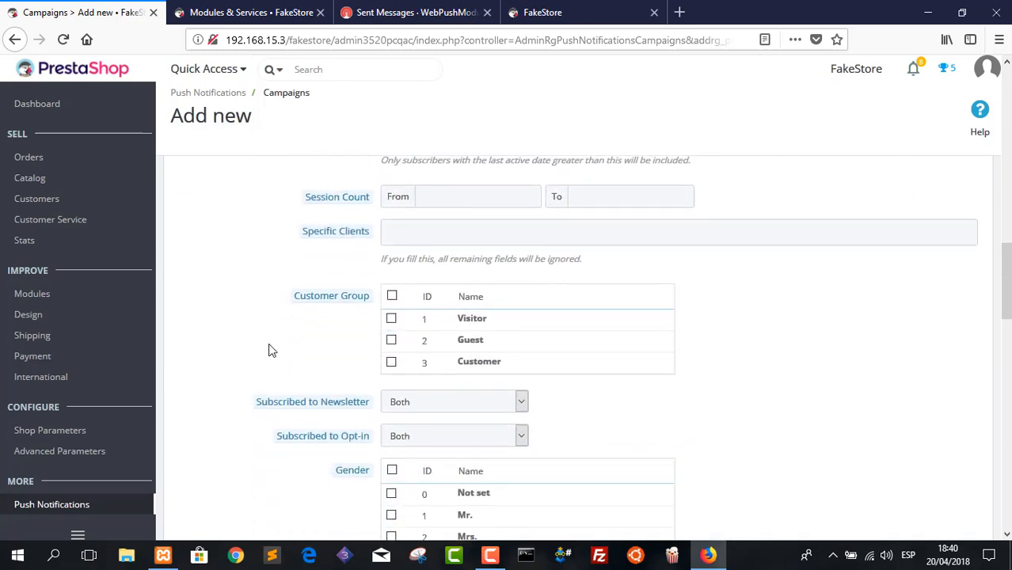
scroll(269, 351, "down", 3)
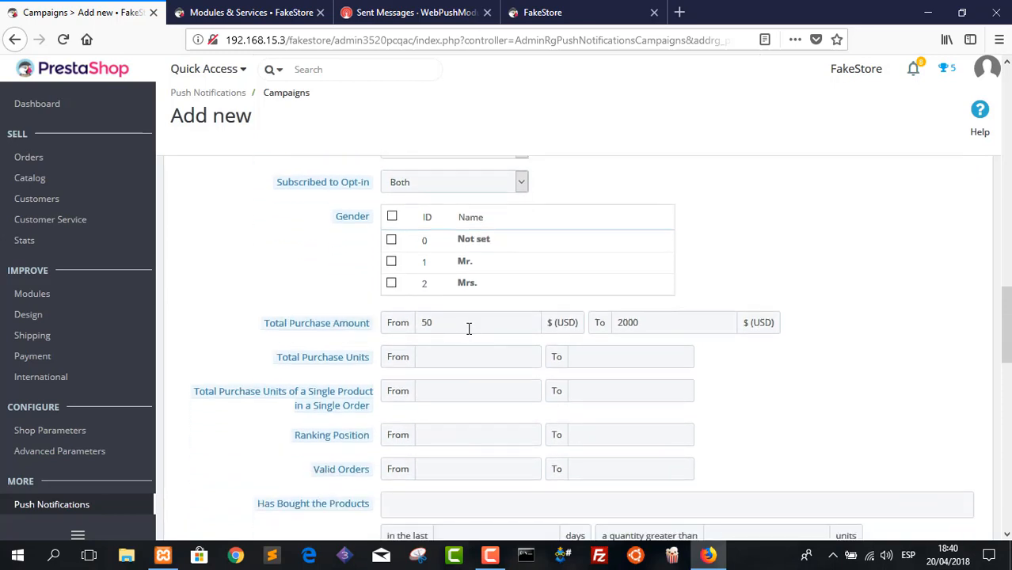
left_click(442, 322)
left_click(687, 323)
mouse_move(331, 328)
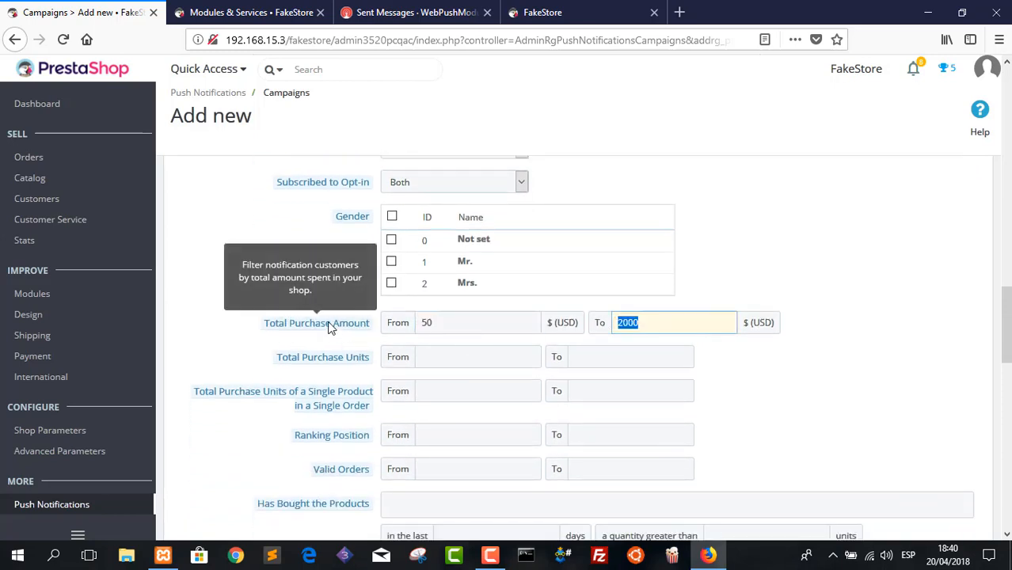
left_click(233, 342)
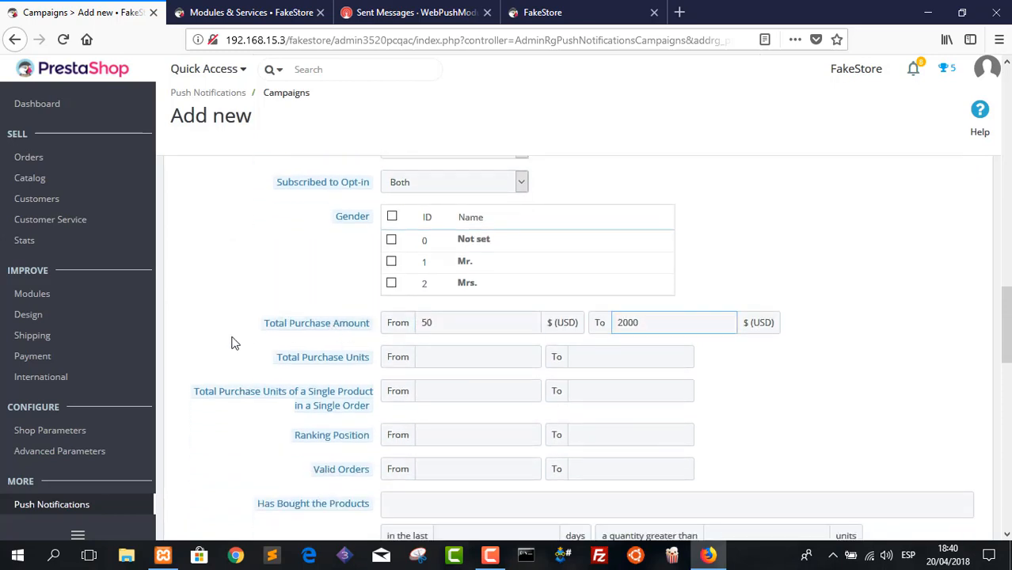
Step: Calculate the clients affected by the campaign's filters
scroll(234, 341, "down", 7)
scroll(233, 341, "down", 4)
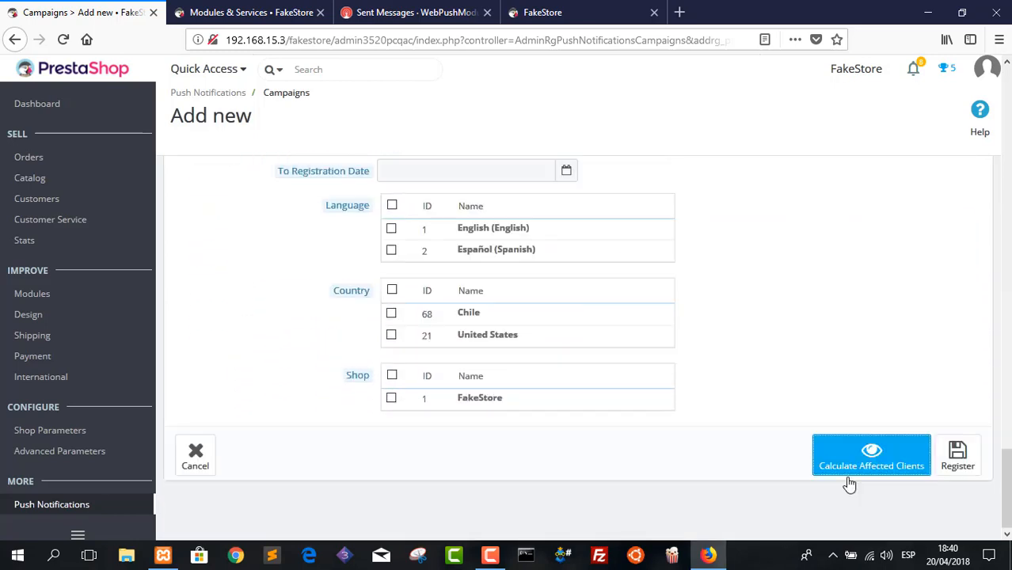
left_click(847, 475)
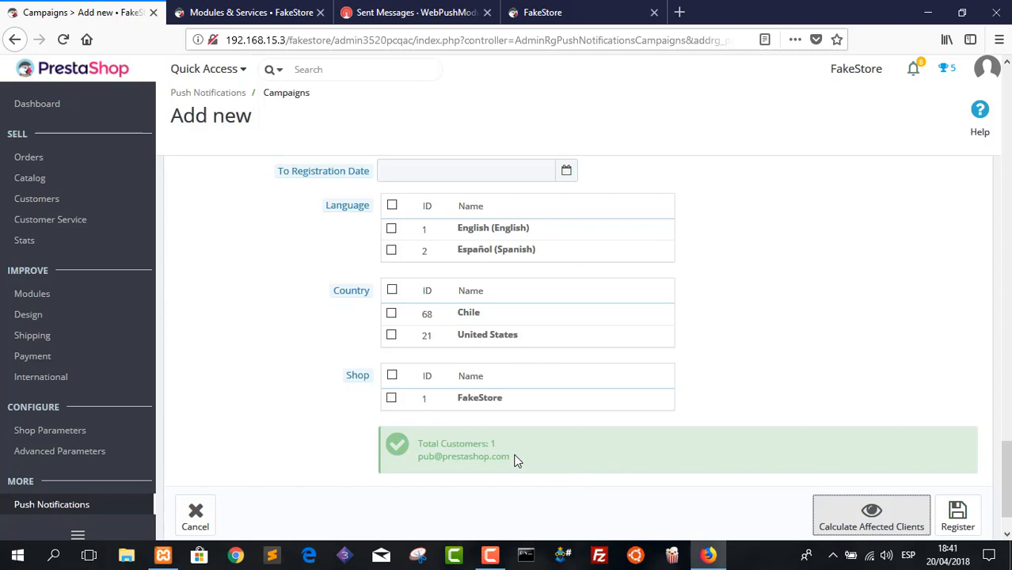
Step: Register the test campaign and dismiss its push notification when it arrives
scroll(515, 460, "down", 2)
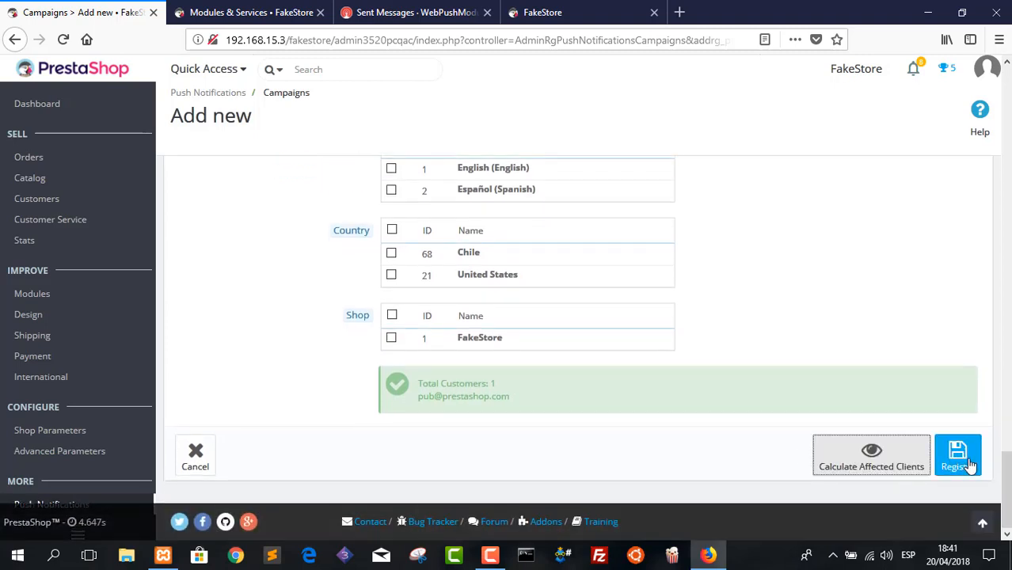
left_click(971, 466)
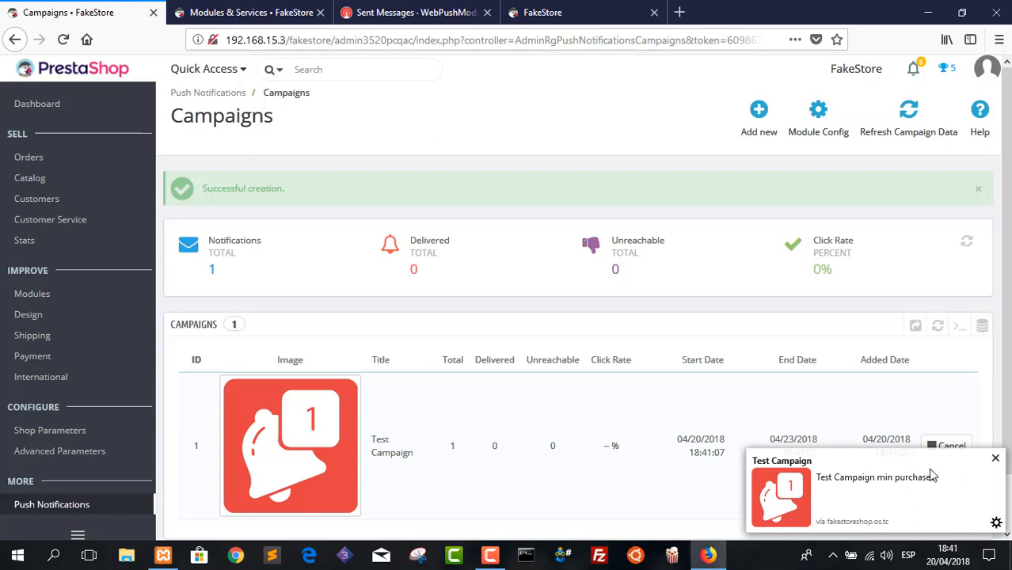
left_click(995, 459)
Step: Review the Campaigns list and its Click Rate column for the Test Campaign
scroll(396, 322, "down", 1)
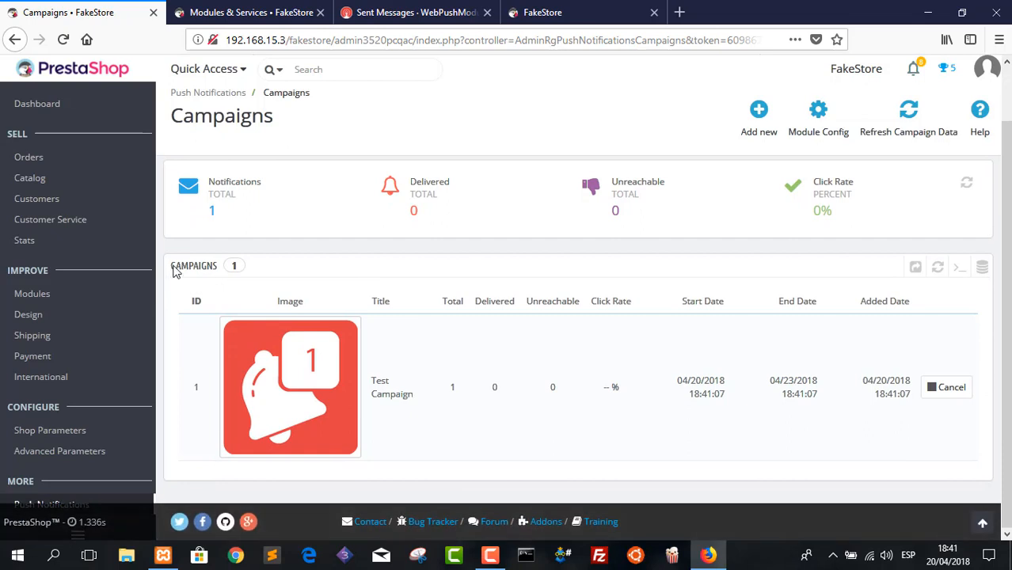
left_click_drag(171, 266, 218, 264)
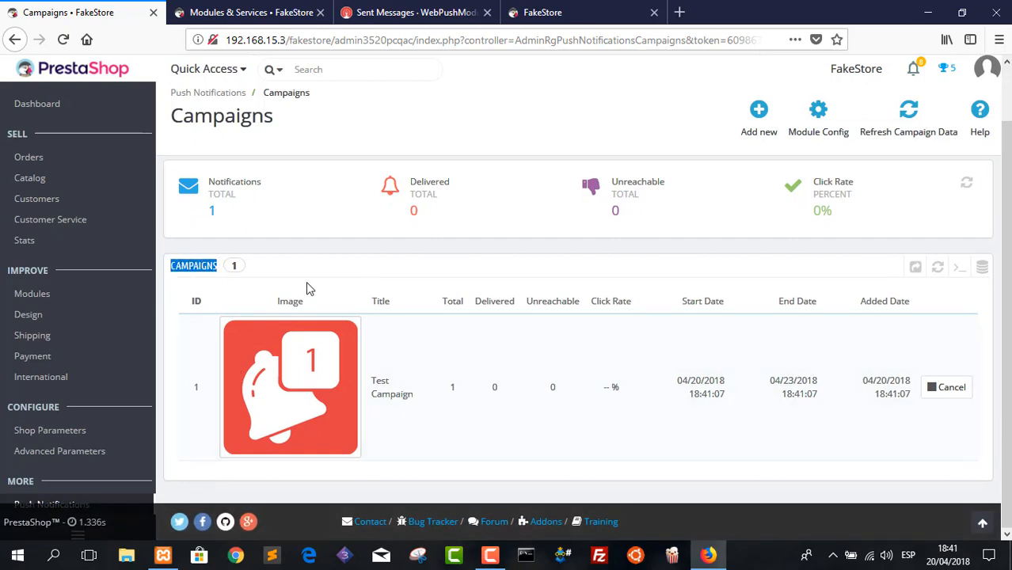
left_click(350, 269)
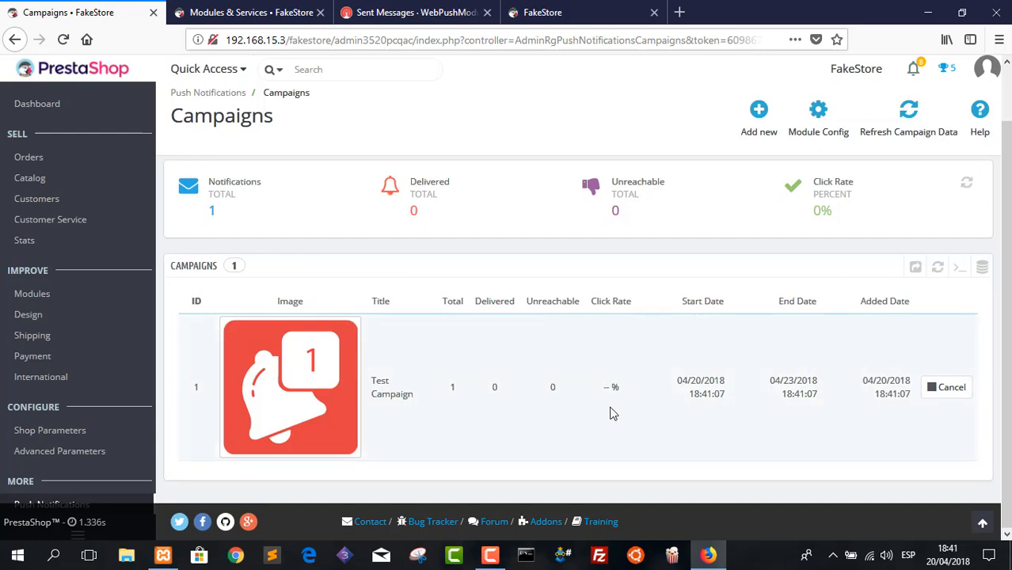
left_click_drag(591, 304, 634, 305)
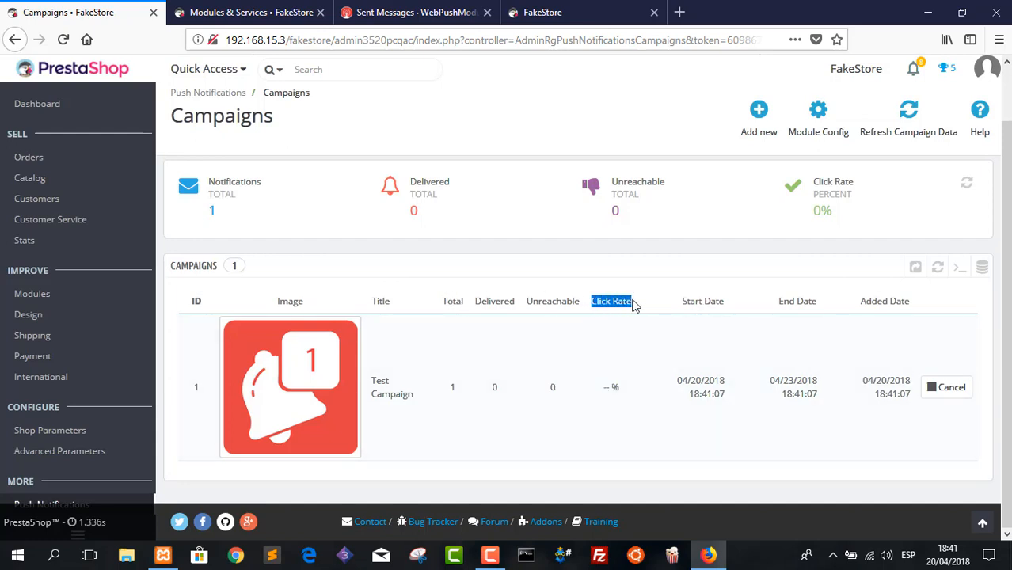
left_click(688, 293)
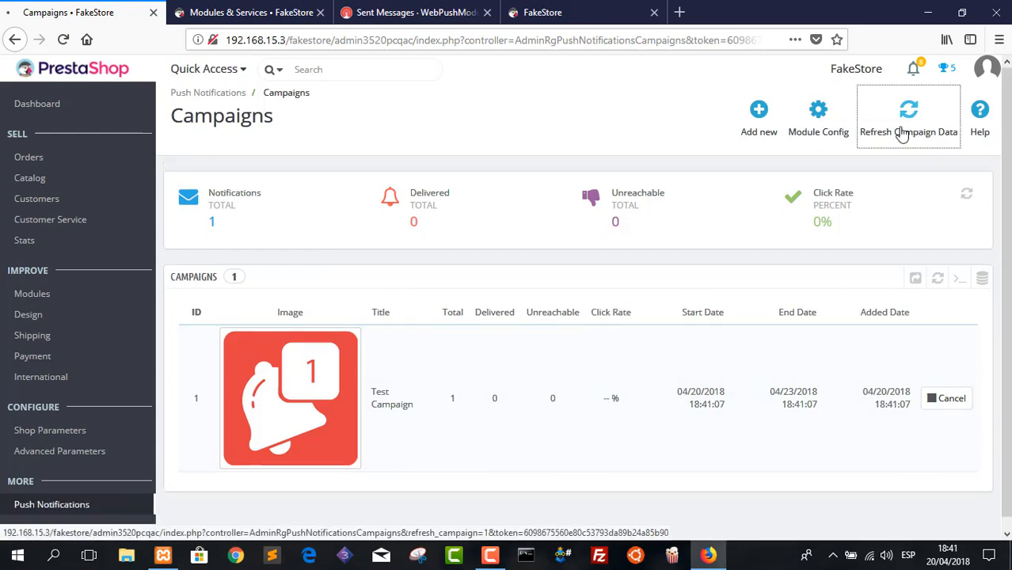
Step: Refresh the campaign data and check the Test Campaign's delivery and click rate figures
left_click(903, 127)
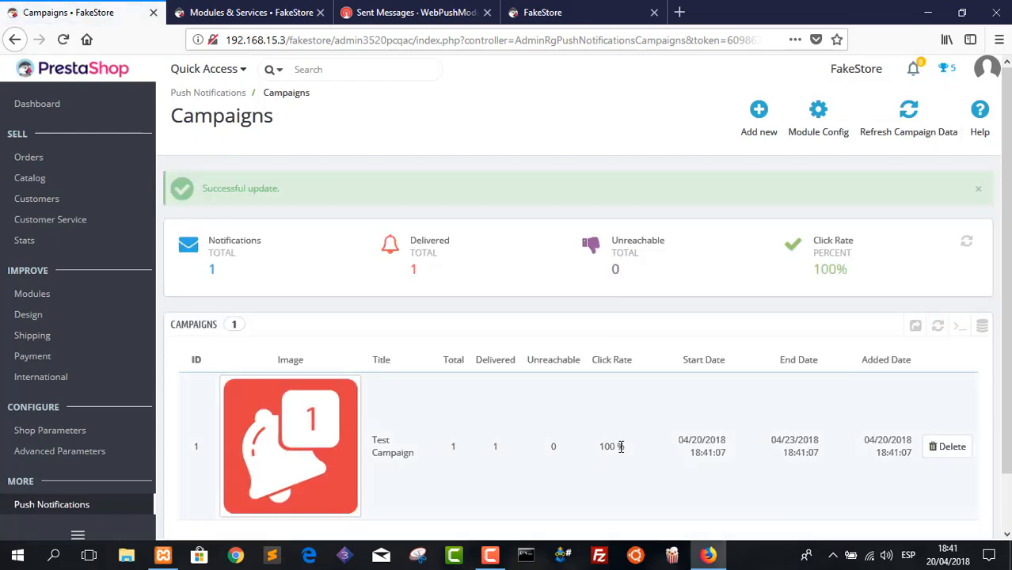
left_click_drag(605, 448, 625, 448)
left_click(643, 344)
scroll(648, 342, "down", 2)
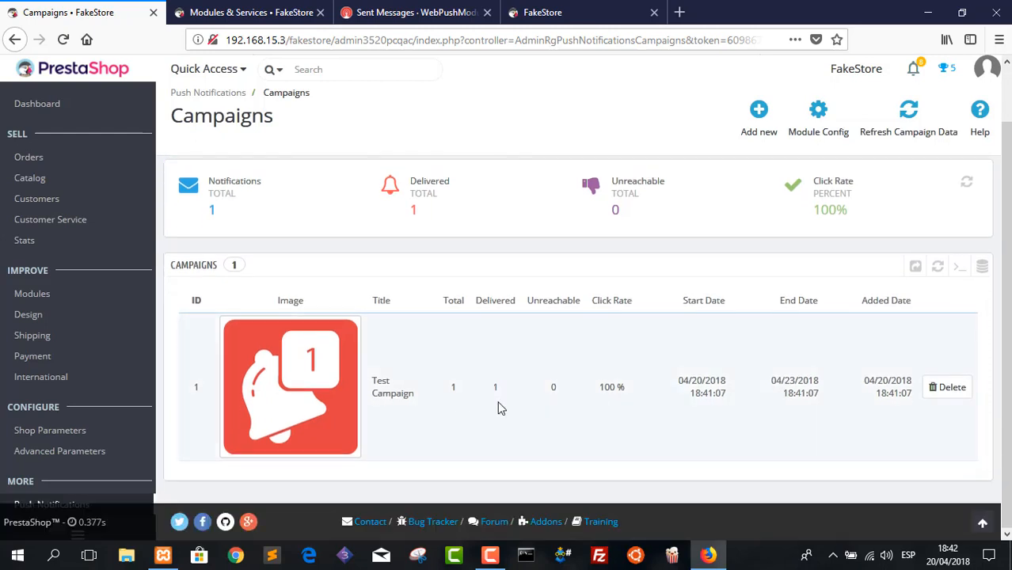
scroll(506, 400, "up", 2)
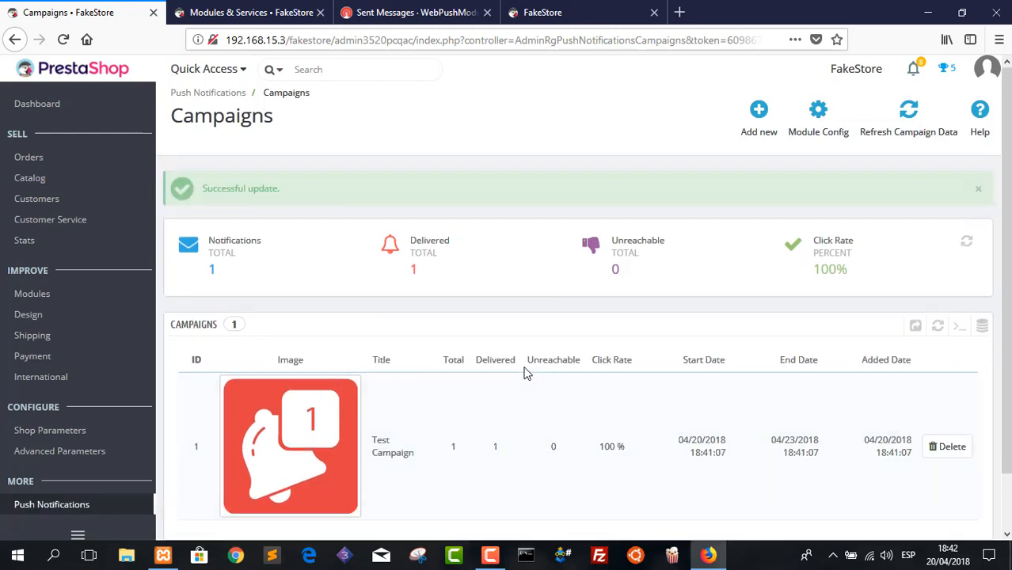
Step: Open the push notifications list and check the total number of notifications and the Test Campaign entry's type
mouse_move(79, 504)
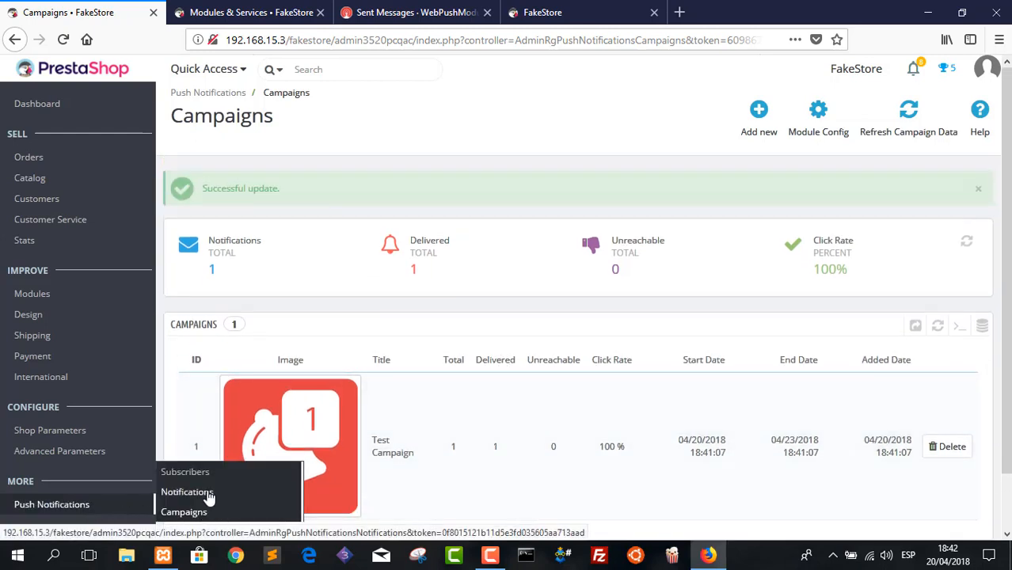
left_click(186, 492)
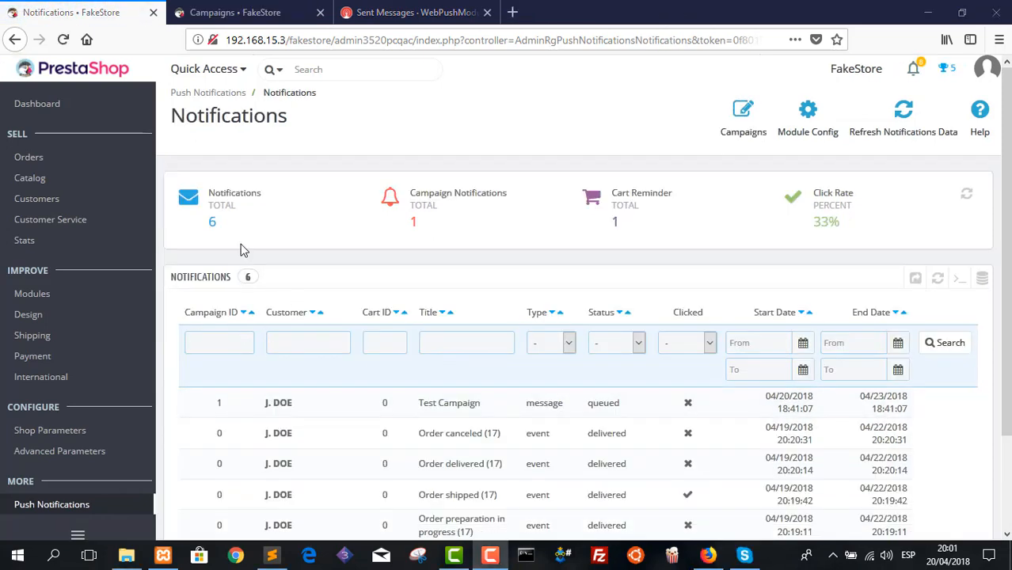
double_click(213, 223)
double_click(248, 276)
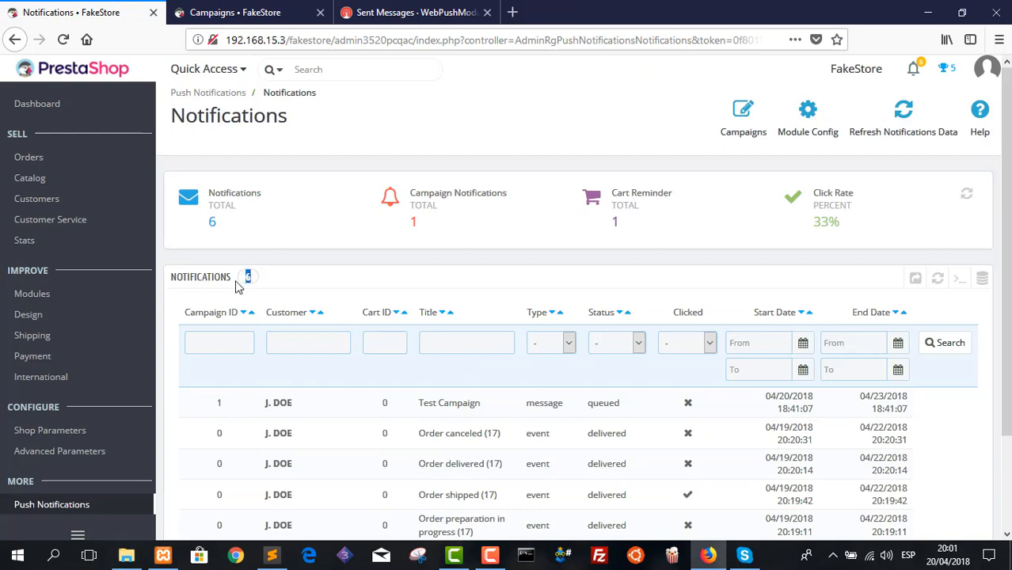
left_click(320, 279)
left_click_drag(526, 404, 572, 408)
left_click(497, 375)
Step: Refresh the notifications data and check the Test Campaign's status and the overall click rate
left_click(902, 109)
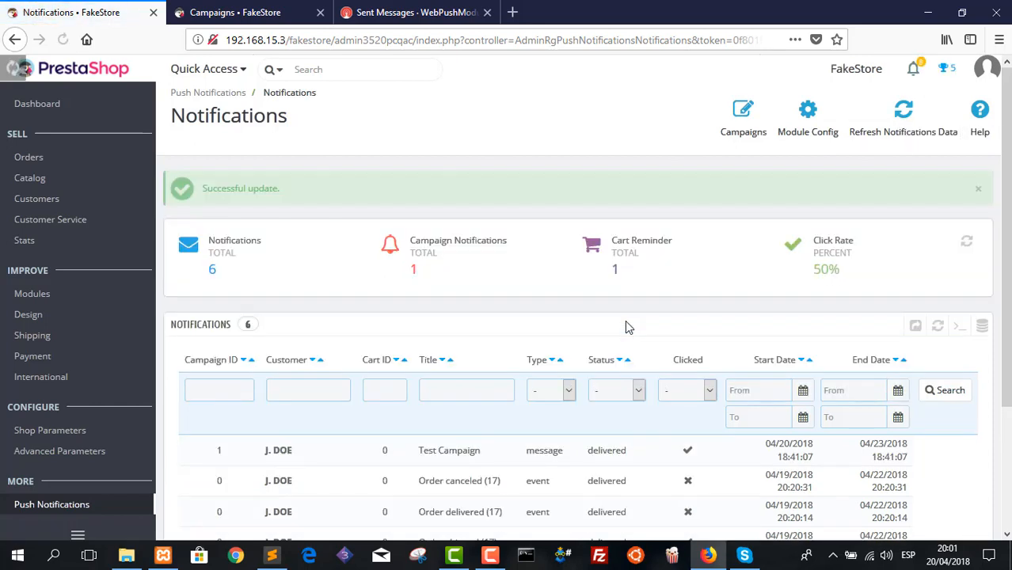
left_click_drag(586, 453, 632, 456)
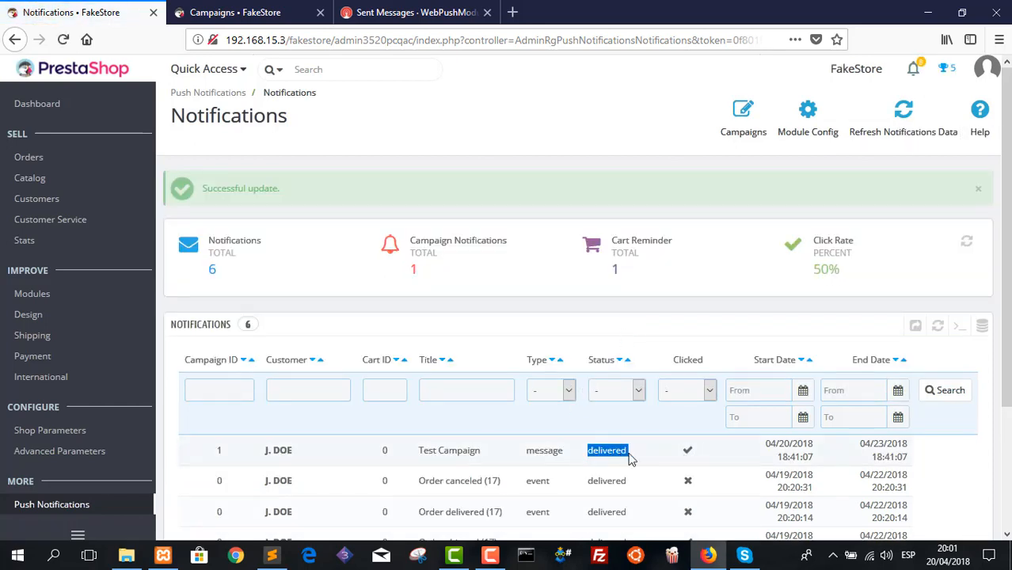
left_click(716, 304)
left_click_drag(842, 270, 813, 274)
left_click(754, 281)
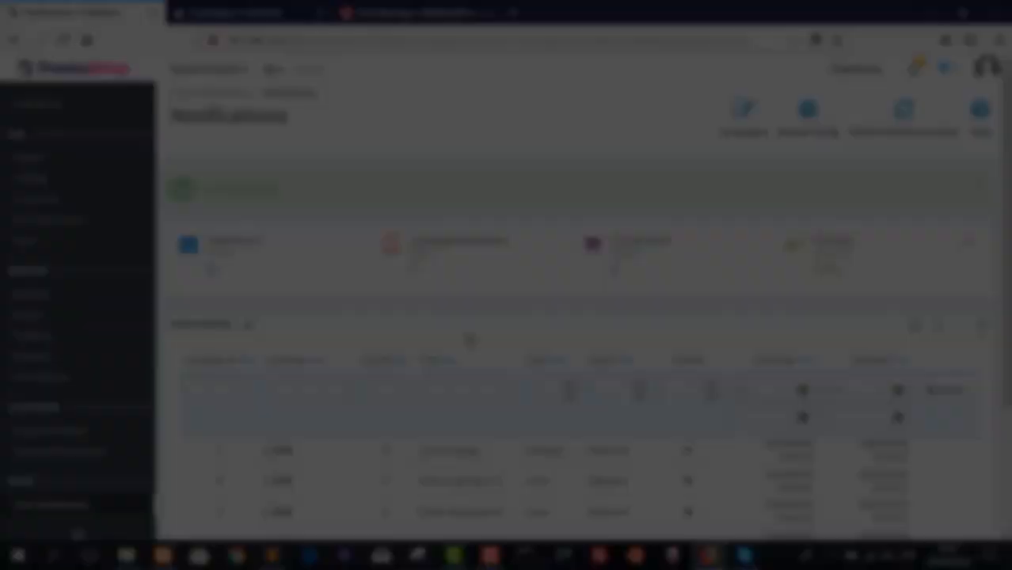